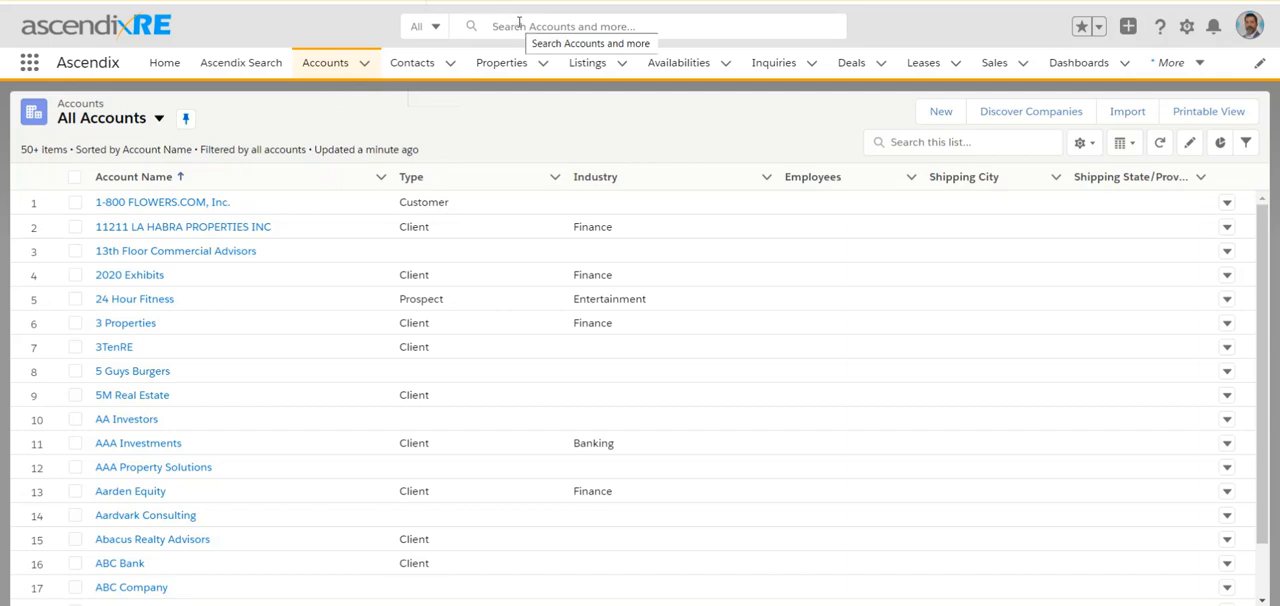
# Search all records for "trua" and open the Truax Development account.
pyautogui.click(560, 20)
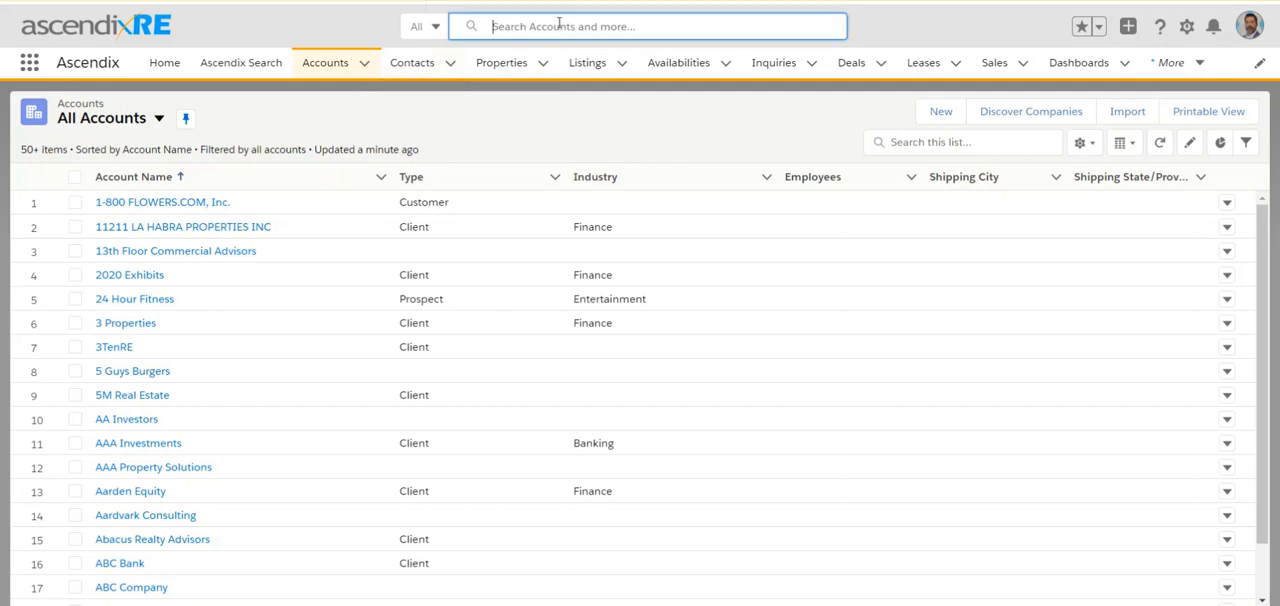
pyautogui.write('trua')
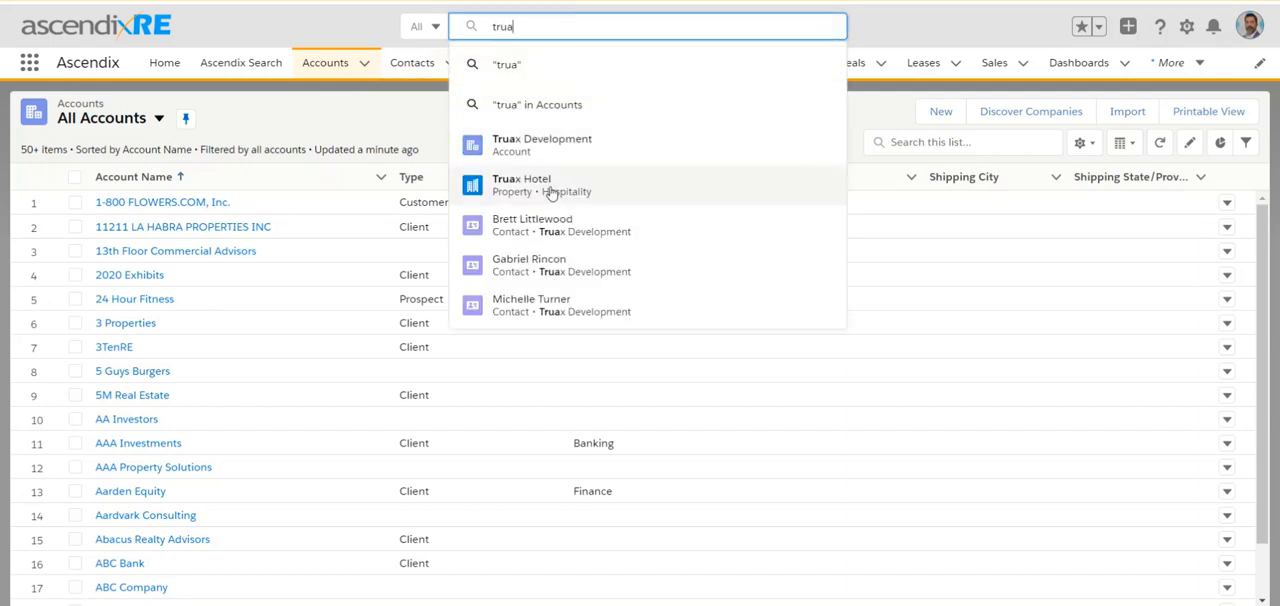
pyautogui.click(543, 140)
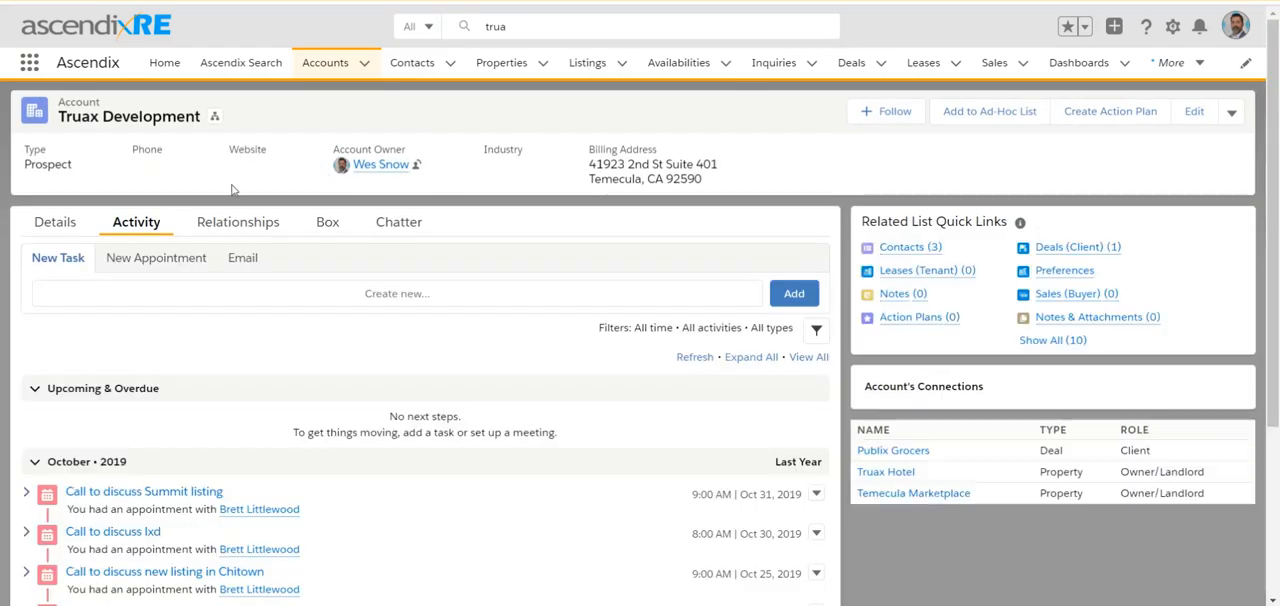
# Examine the options available for the Type field in the account's details and cancel the edit.
pyautogui.click(56, 232)
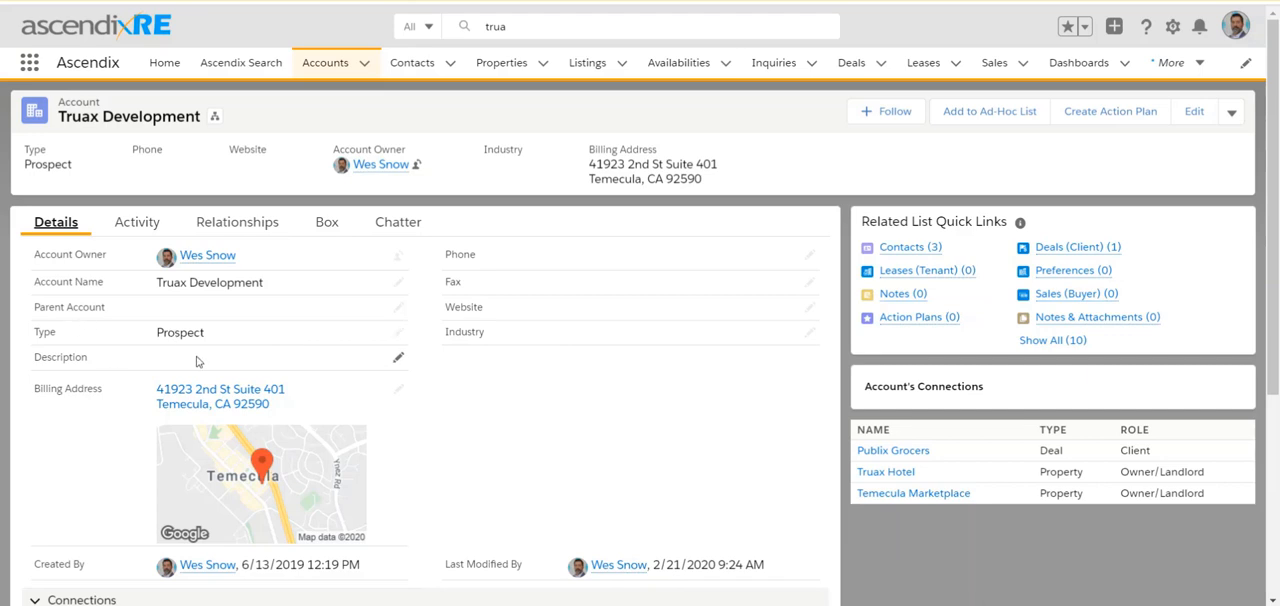
pyautogui.click(397, 334)
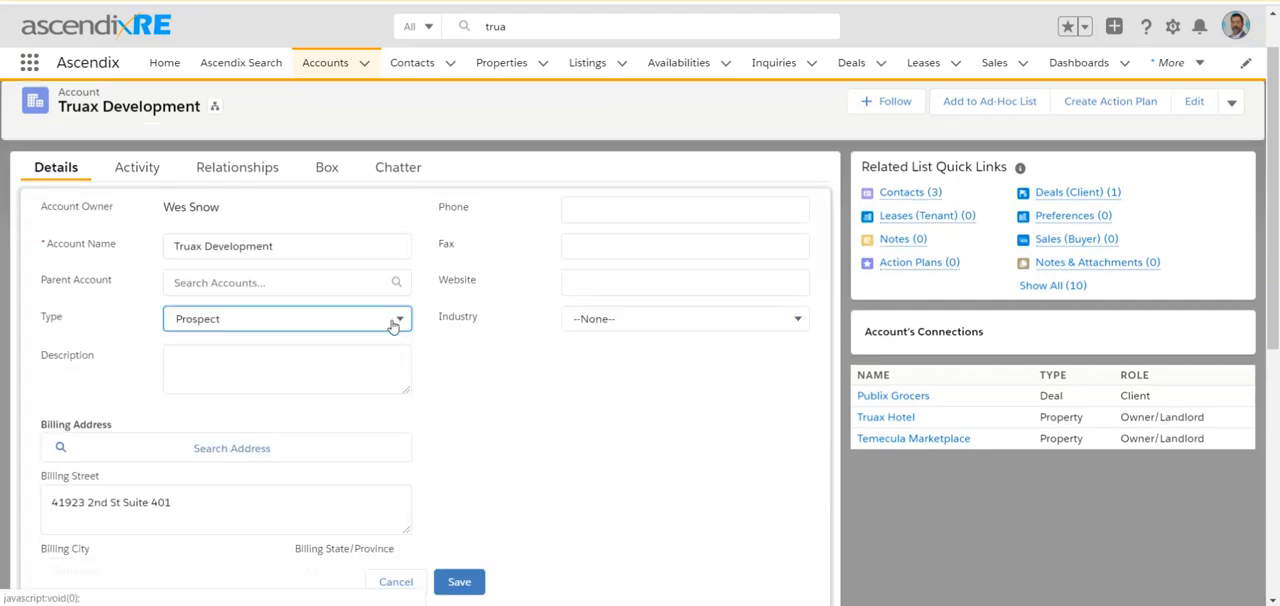
pyautogui.click(396, 322)
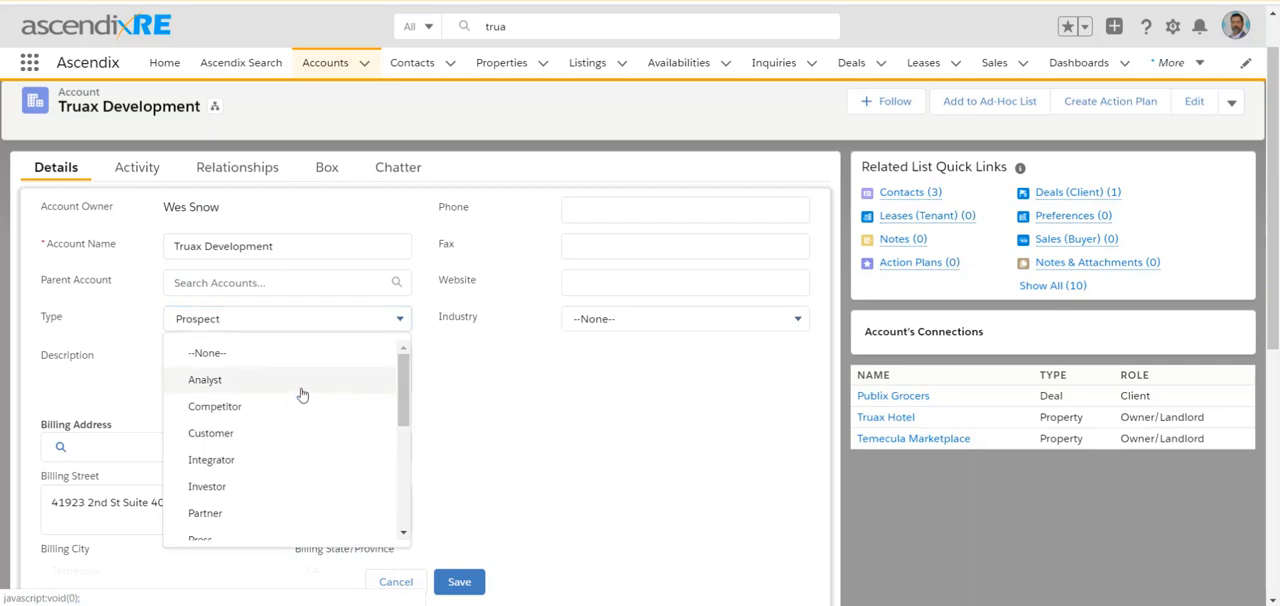
pyautogui.scroll(-6, 281, 391)
pyautogui.scroll(4, 281, 391)
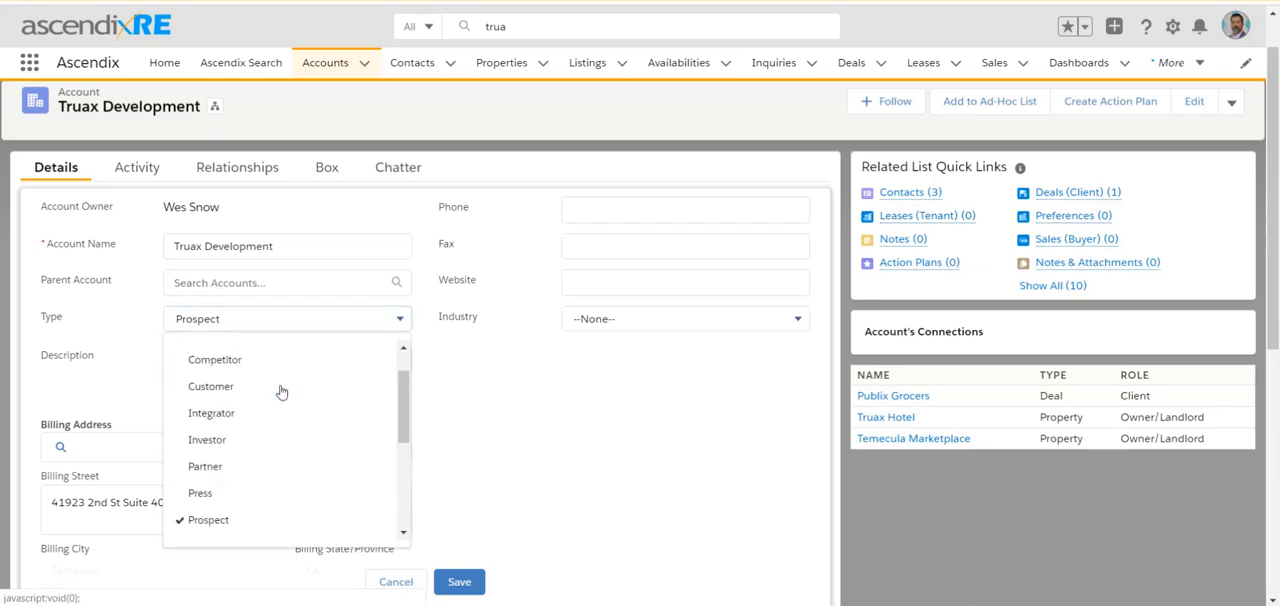
pyautogui.scroll(-3, 281, 391)
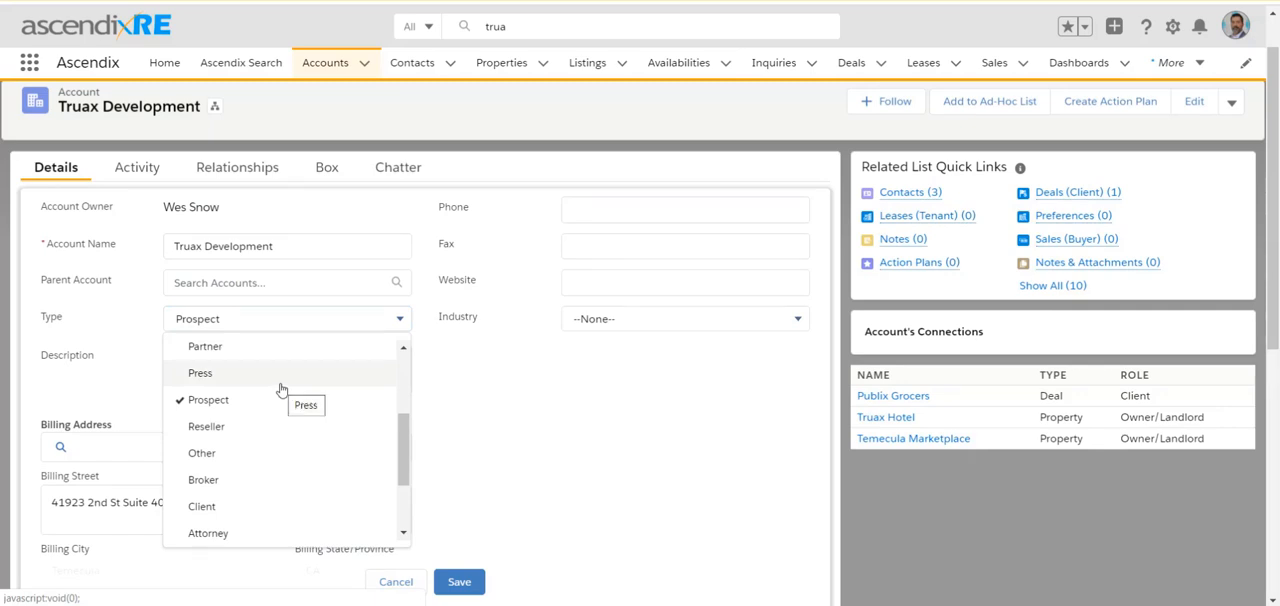
pyautogui.click(410, 584)
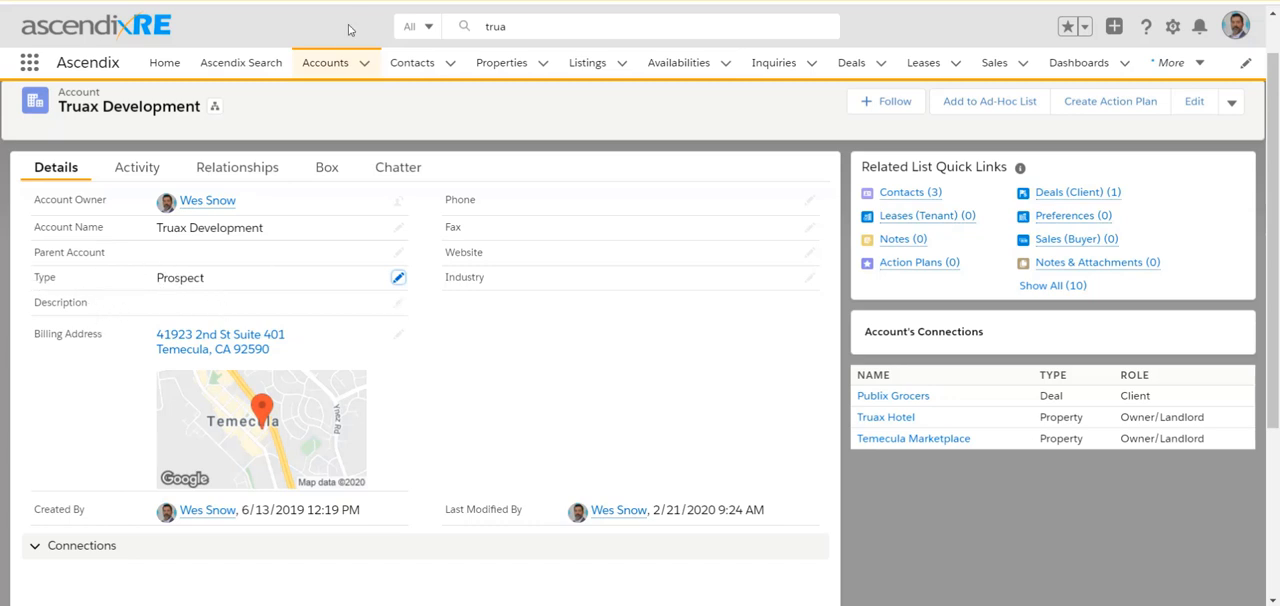
# Open Truax Development from the Prospects list view of accounts and review its past activity history.
pyautogui.click(332, 63)
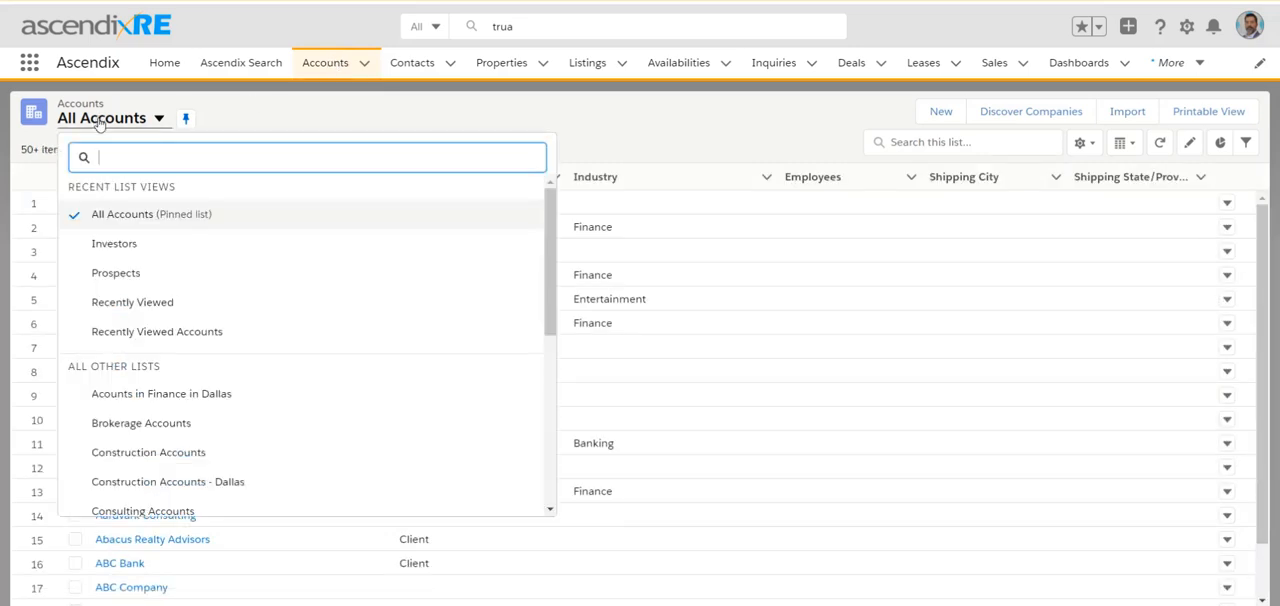
pyautogui.click(130, 285)
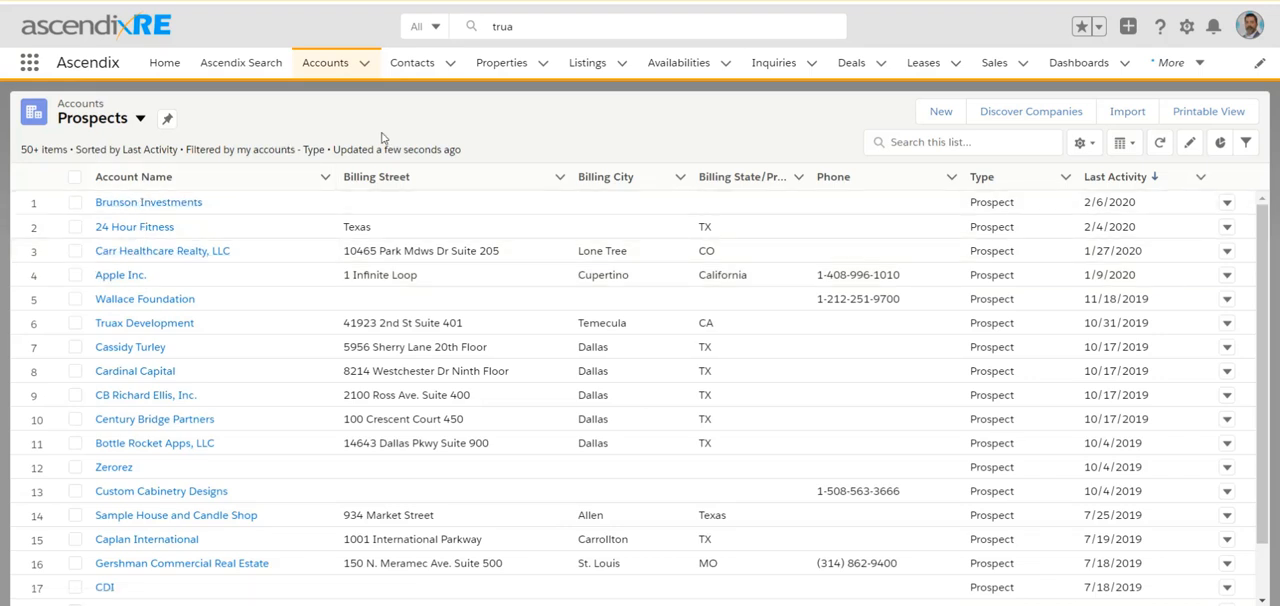
pyautogui.click(148, 324)
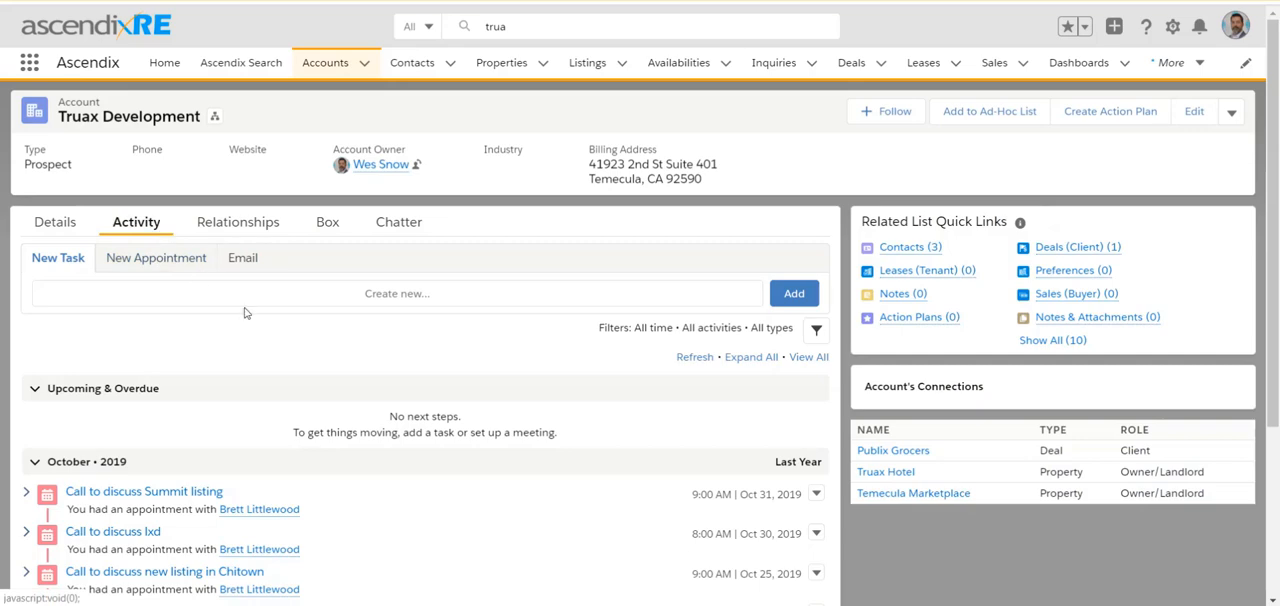
pyautogui.scroll(-2, 246, 313)
pyautogui.scroll(-10, 246, 313)
pyautogui.scroll(3, 244, 312)
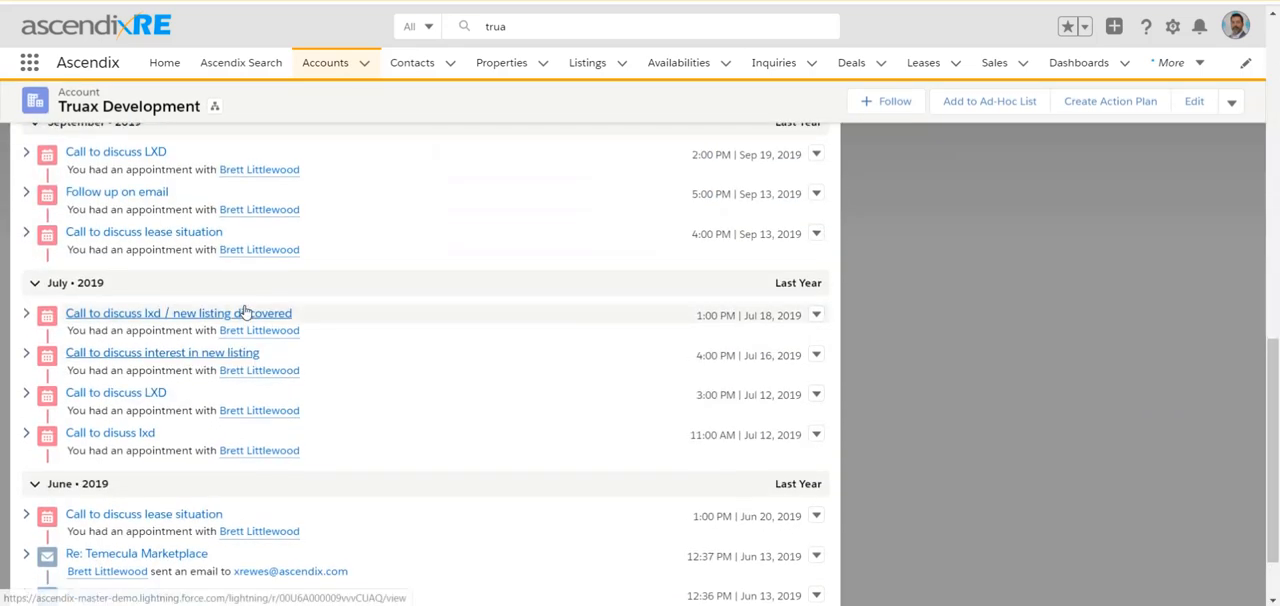
pyautogui.scroll(7, 244, 312)
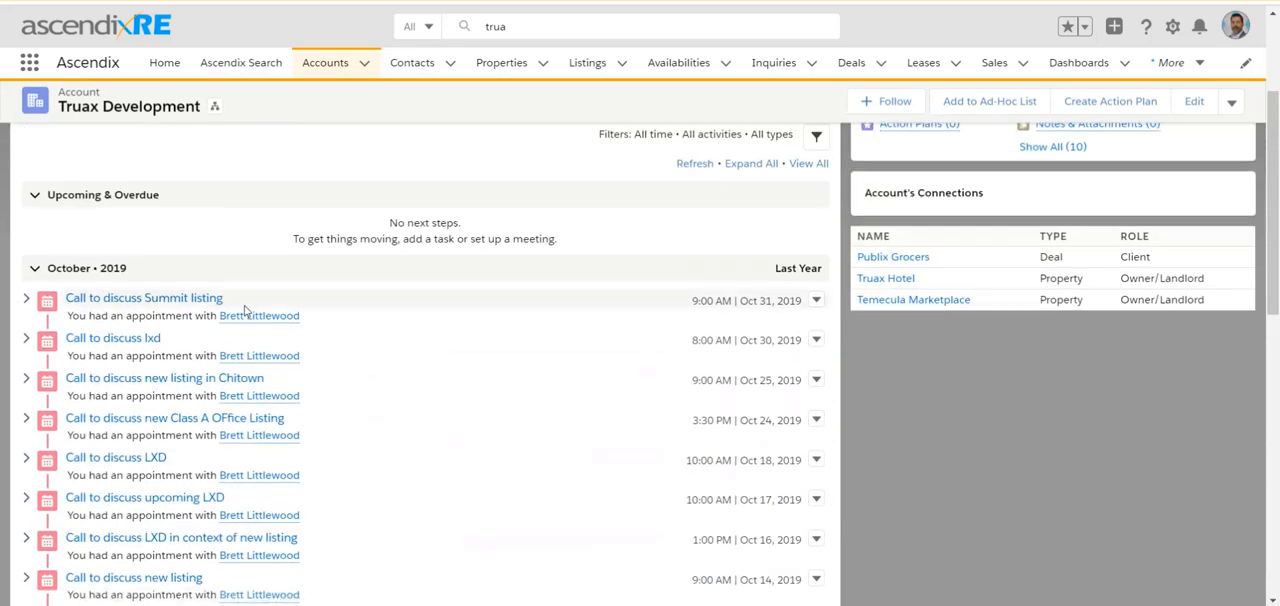
pyautogui.scroll(2, 244, 311)
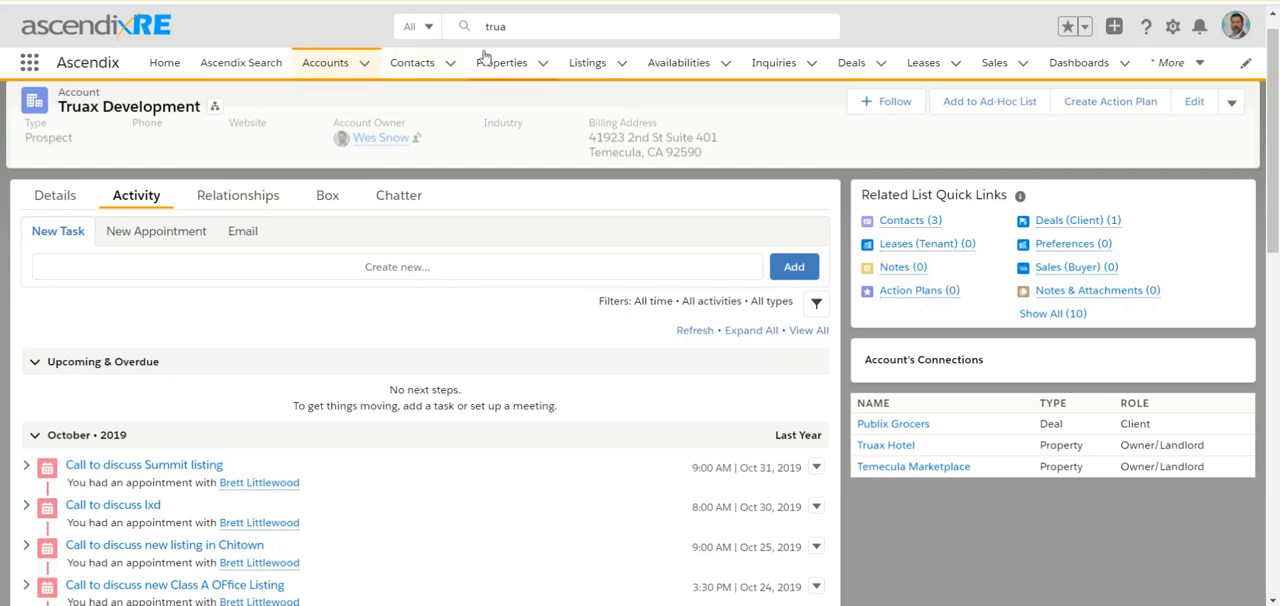
# Start a new deal with the Listing Pursuit record type.
pyautogui.click(886, 66)
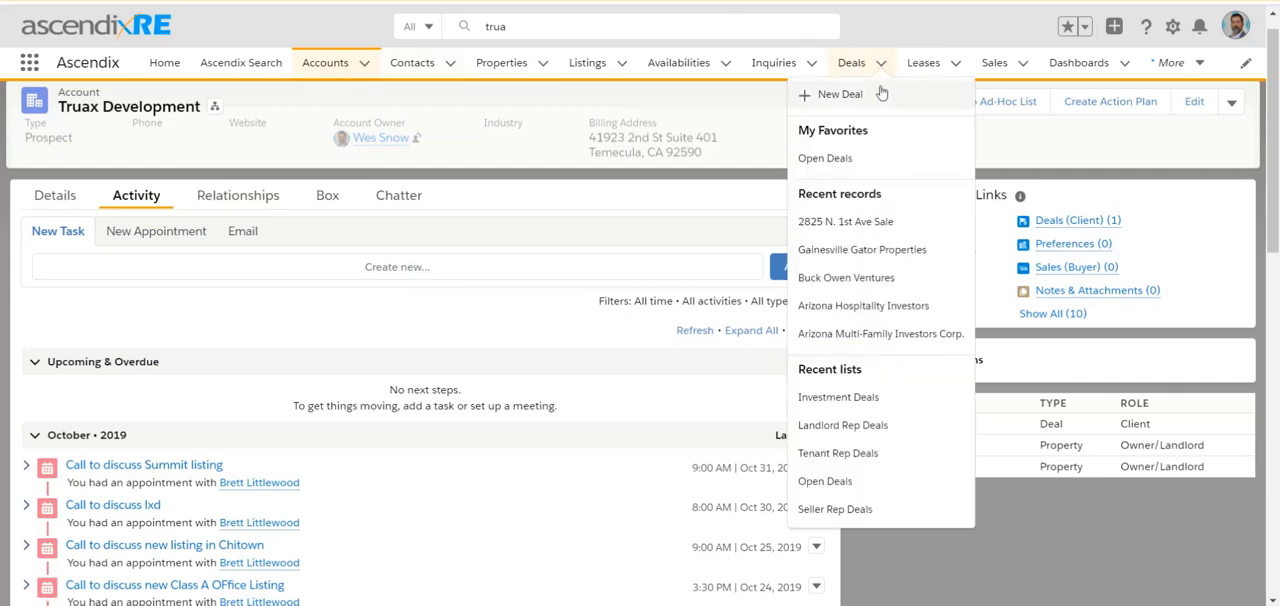
pyautogui.click(883, 91)
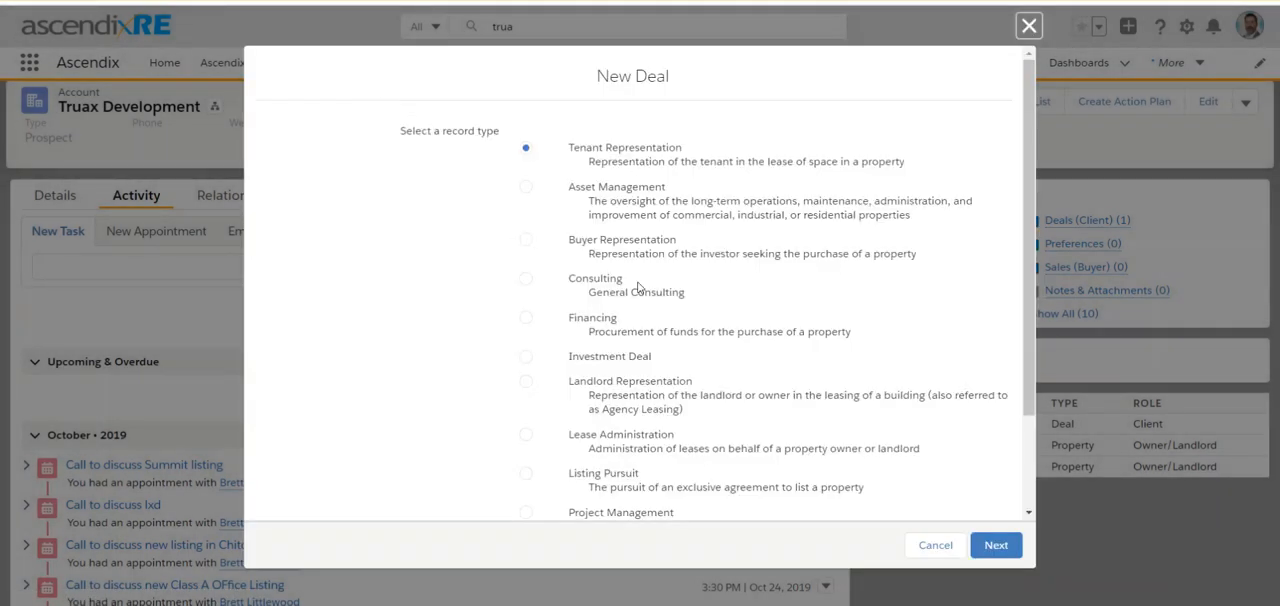
pyautogui.scroll(-2, 642, 292)
pyautogui.click(594, 357)
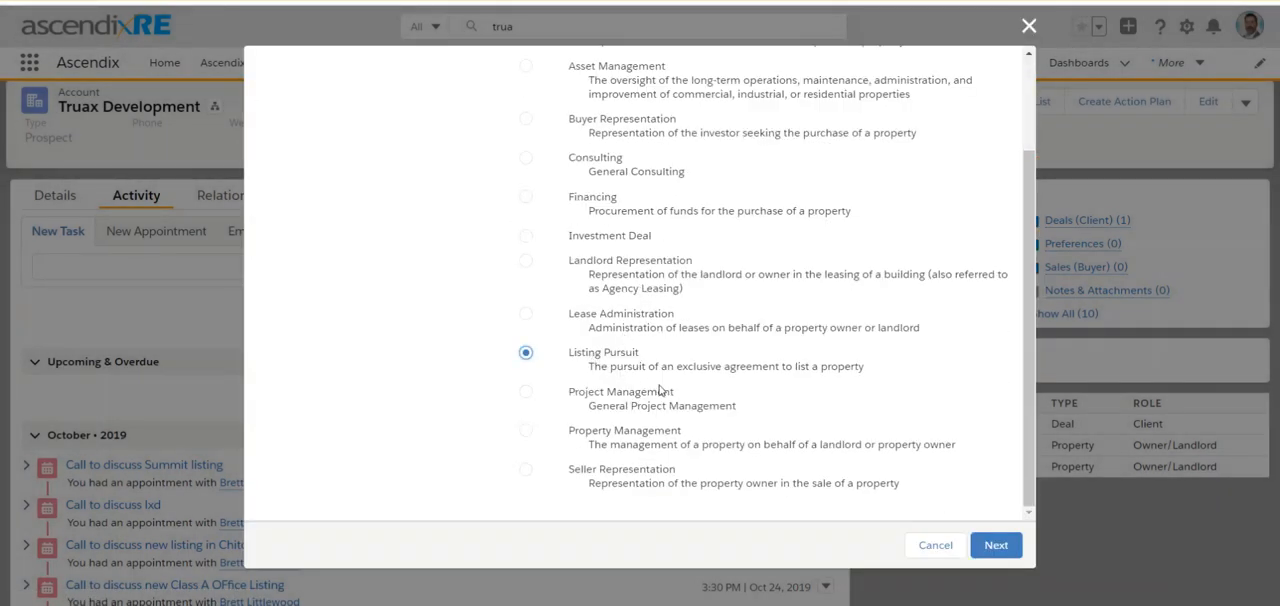
pyautogui.click(1012, 550)
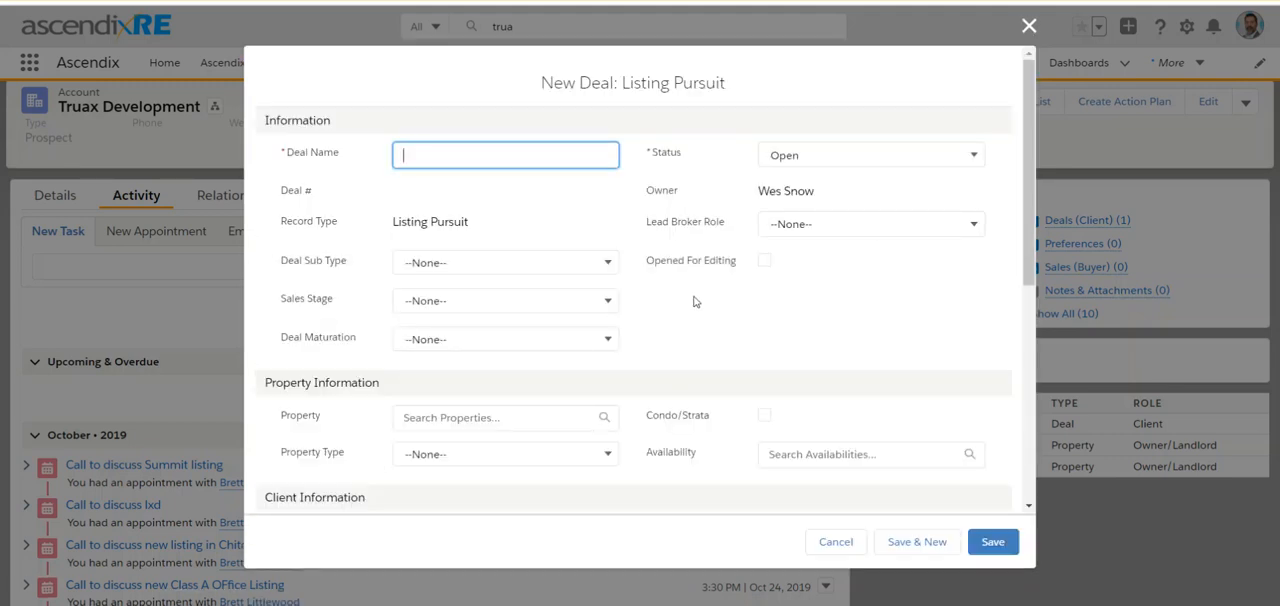
# Examine the Deal Sub Type and Sales Stage options and the property and client sections of the deal form.
pyautogui.click(580, 276)
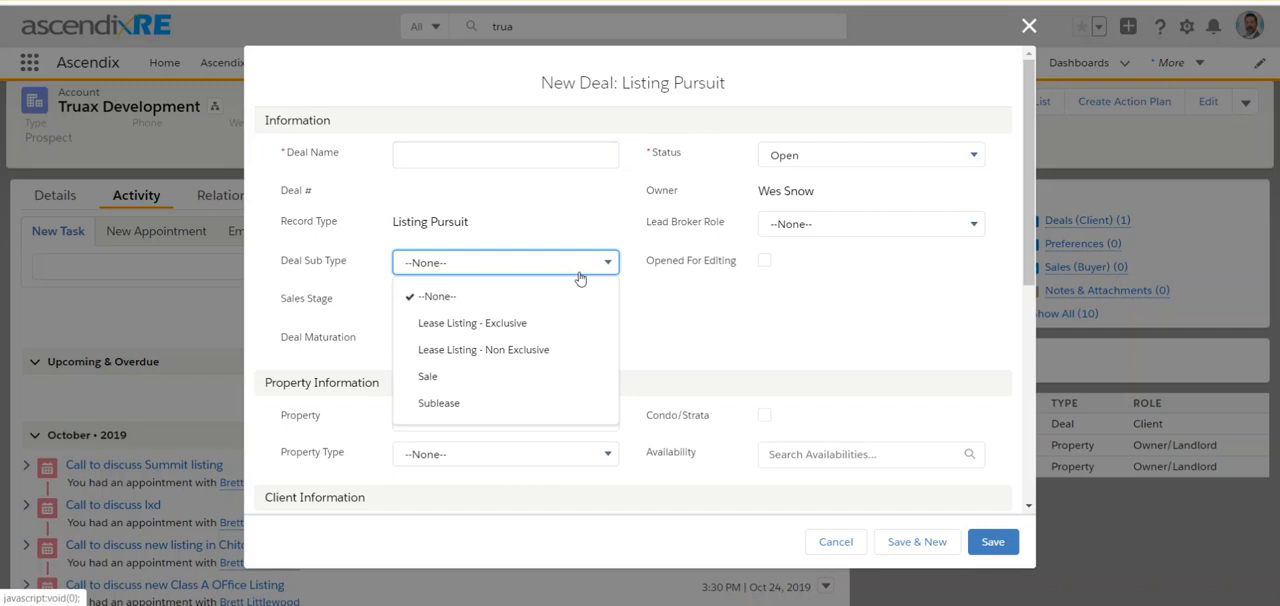
pyautogui.click(660, 296)
pyautogui.click(556, 302)
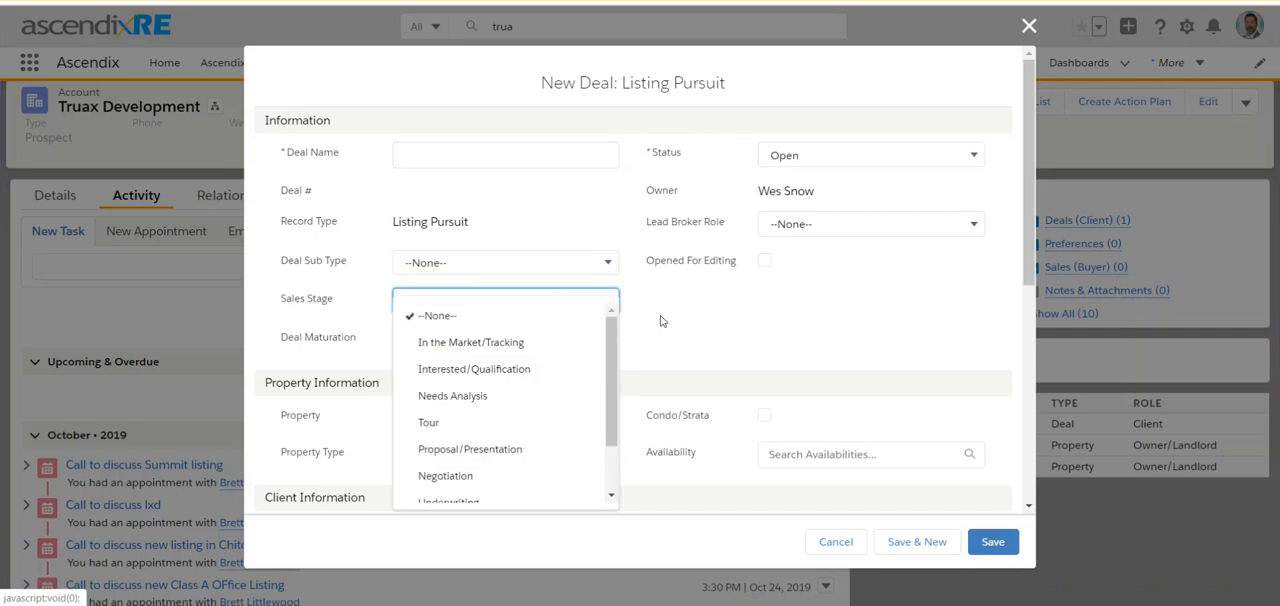
pyautogui.click(689, 330)
pyautogui.scroll(-2, 689, 330)
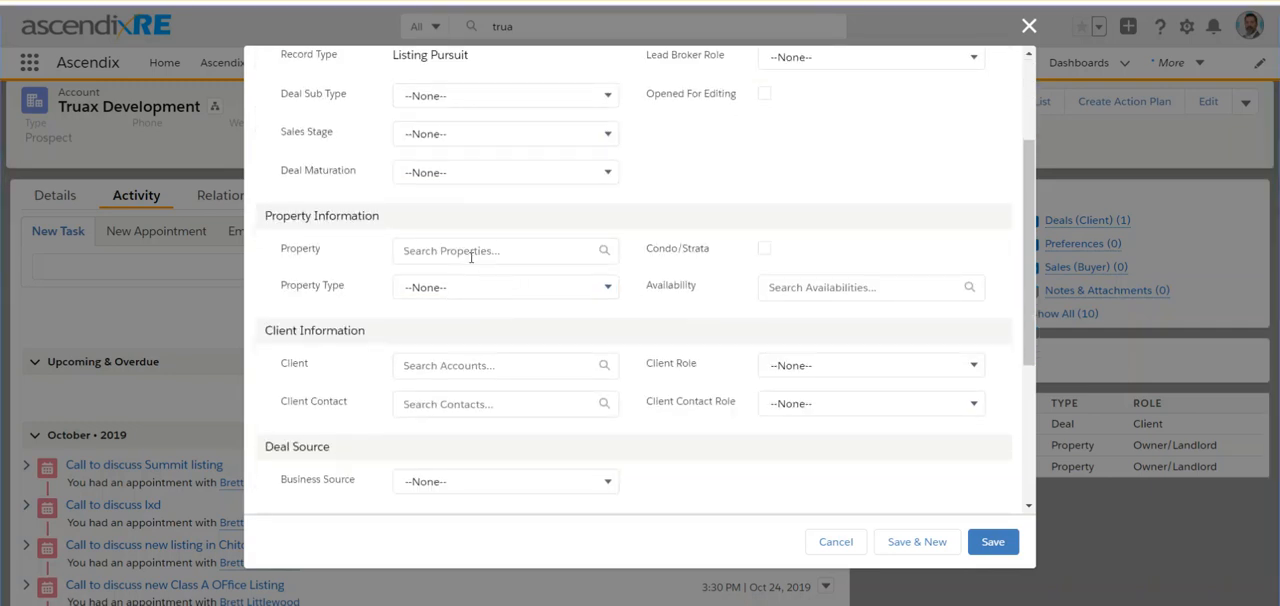
pyautogui.scroll(-2, 481, 289)
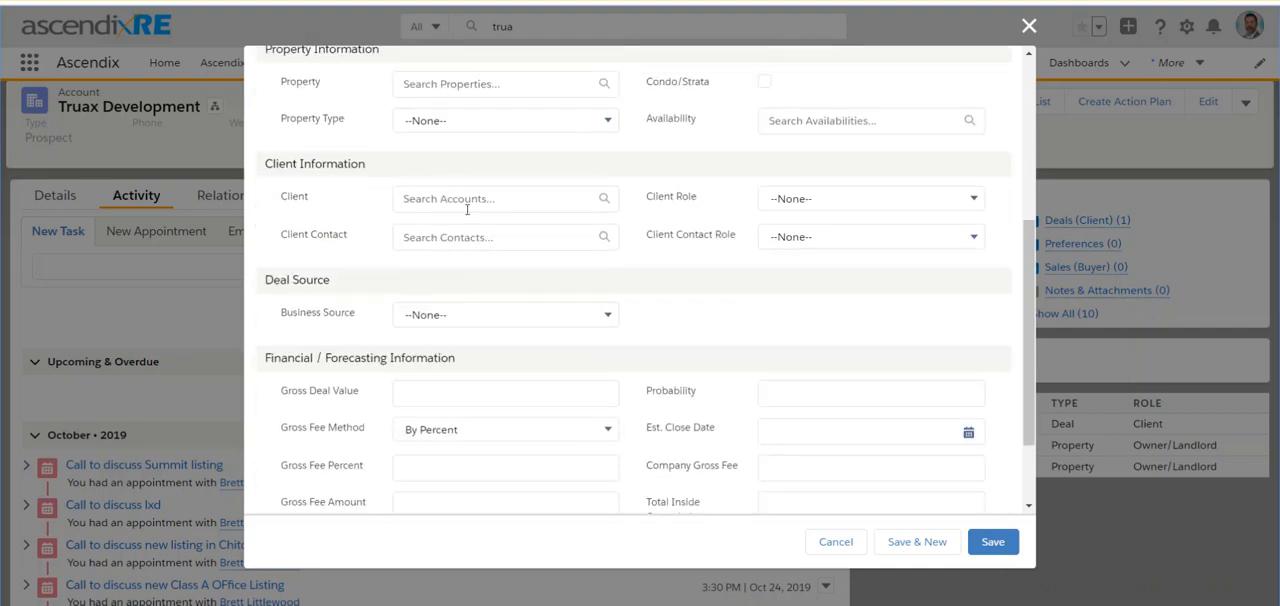
# Set the deal's client role to Seller and its client to Truax Development, and close the form without saving.
pyautogui.click(792, 204)
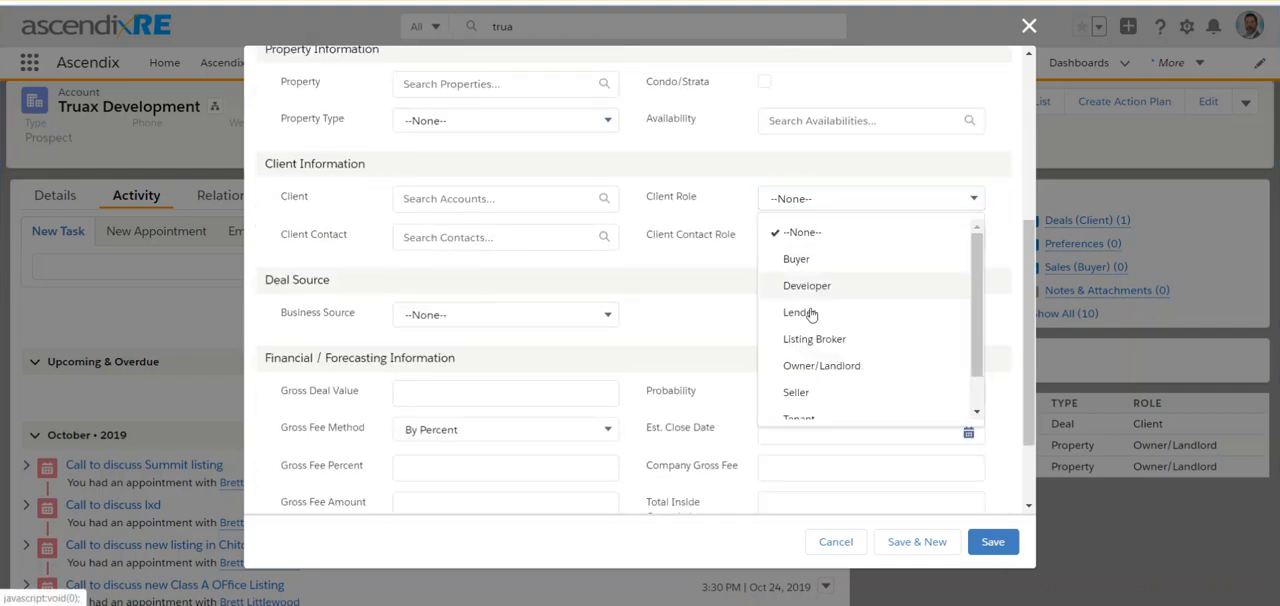
pyautogui.click(797, 392)
pyautogui.click(450, 209)
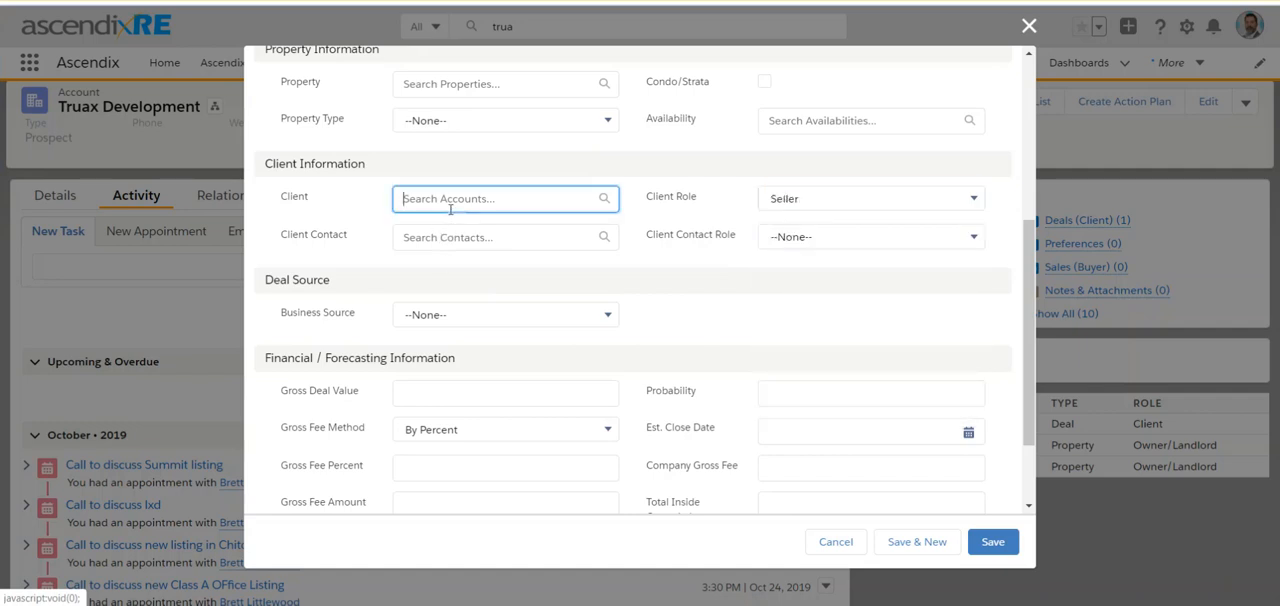
pyautogui.write('tr')
pyautogui.click(470, 262)
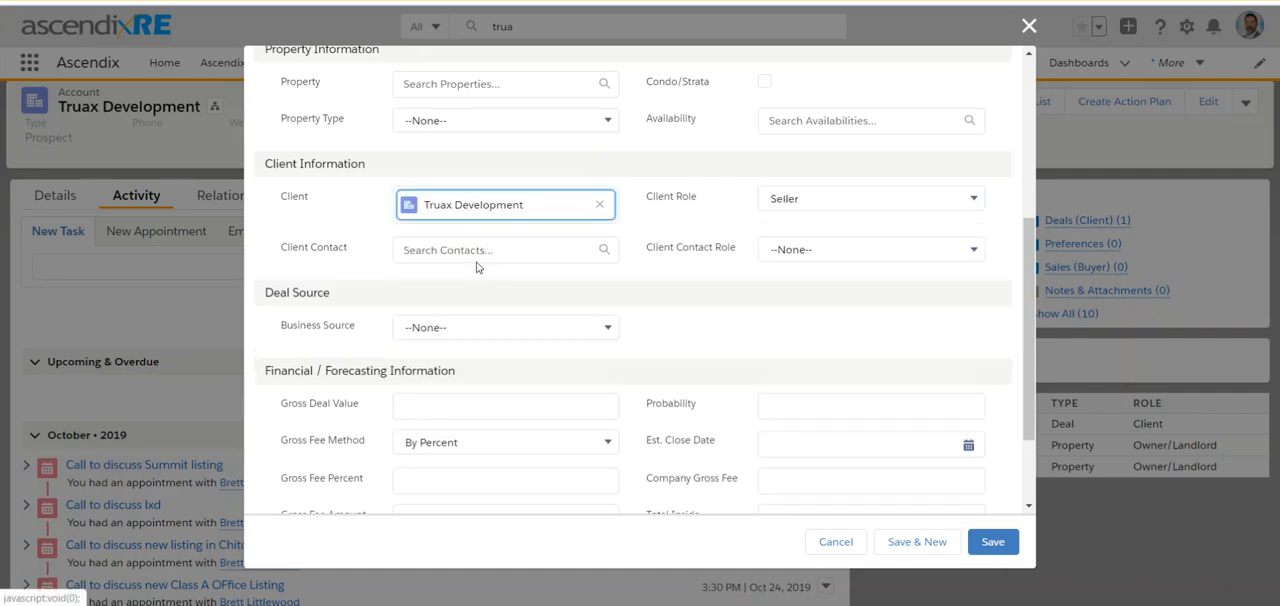
pyautogui.scroll(-2, 476, 267)
pyautogui.scroll(5, 476, 267)
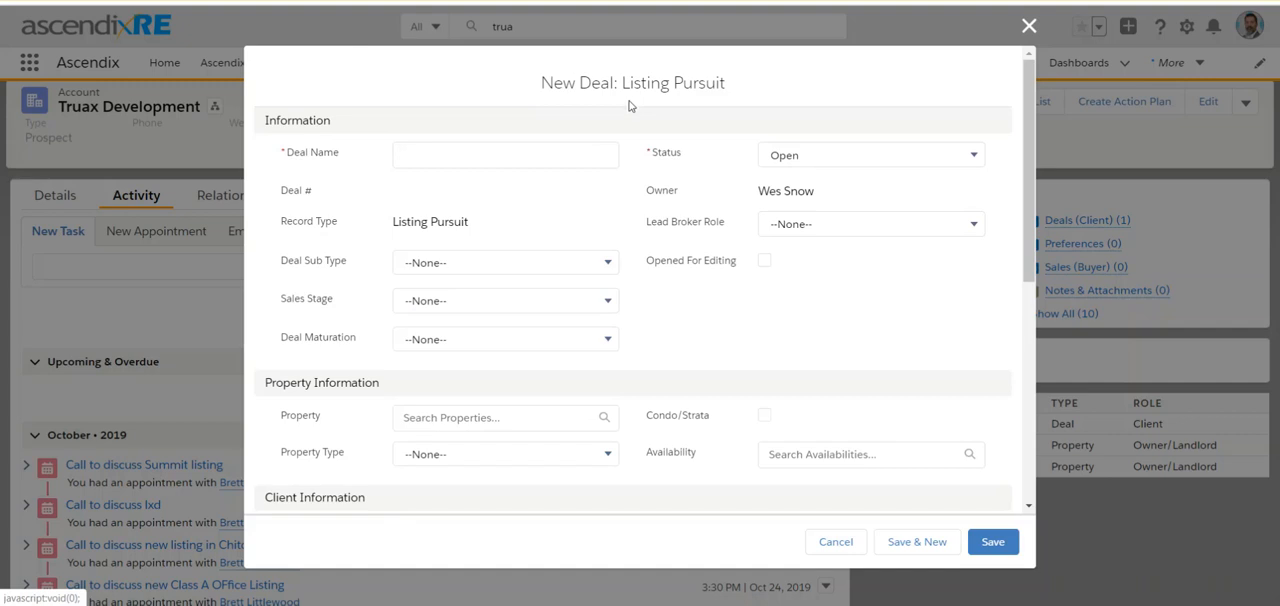
pyautogui.click(1030, 27)
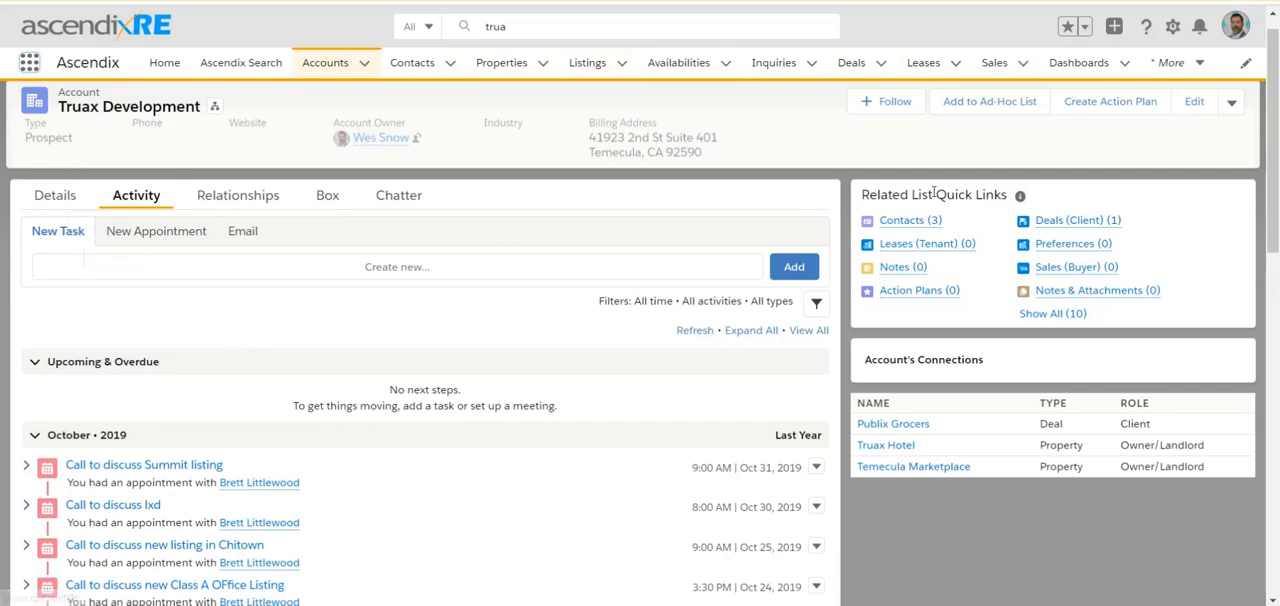
# Open the second contact related to Truax Development and view the contact's details.
pyautogui.moveTo(930, 221)
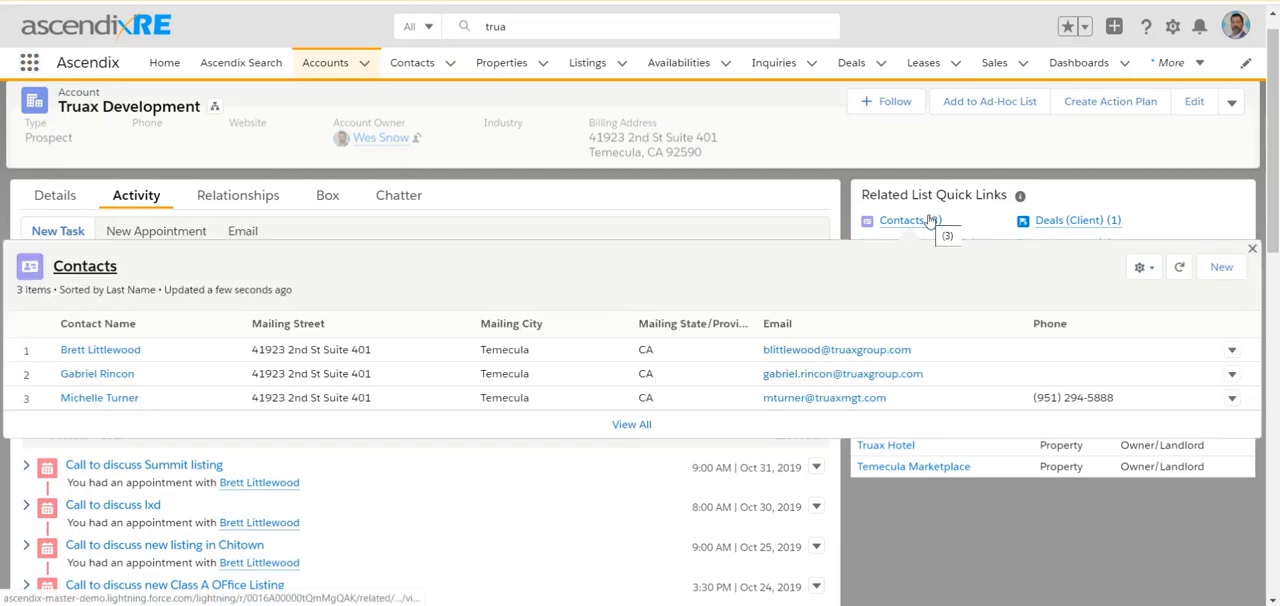
pyautogui.click(86, 374)
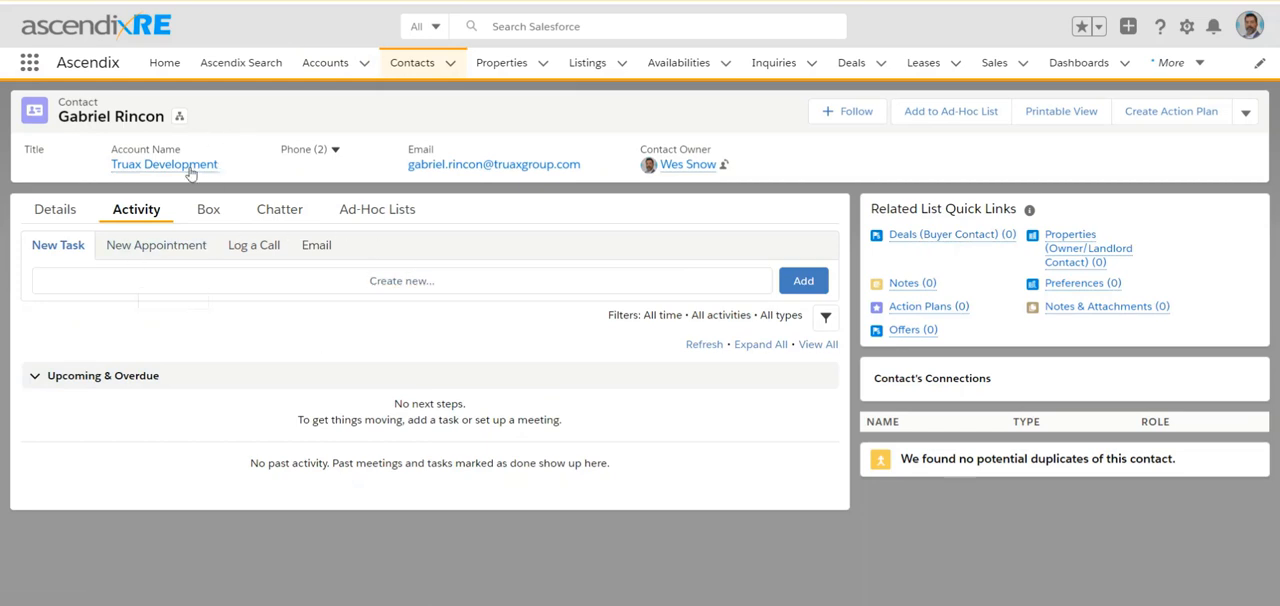
pyautogui.click(50, 214)
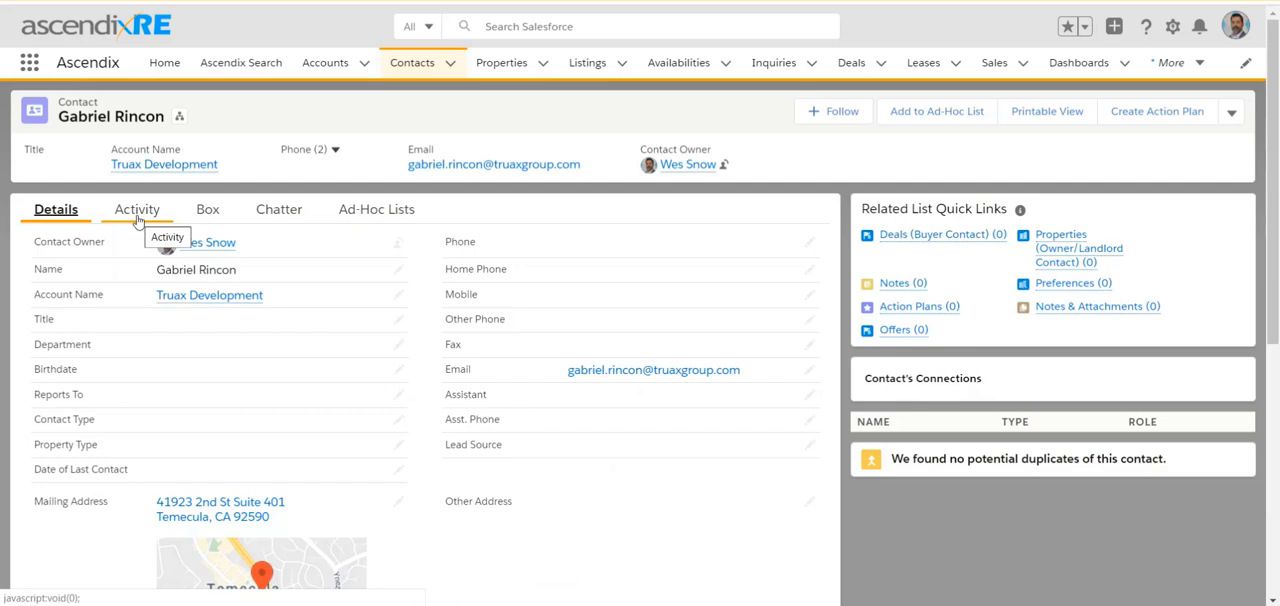
# Open the list of properties and start a new property with the Office record type.
pyautogui.click(513, 68)
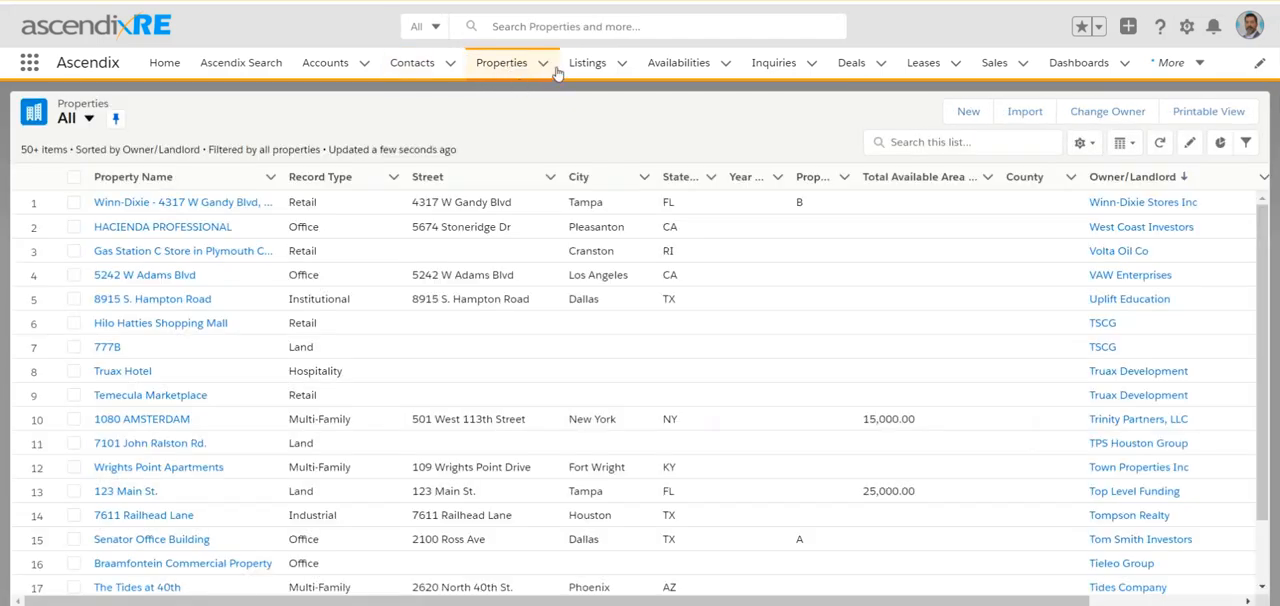
pyautogui.click(542, 63)
pyautogui.click(495, 92)
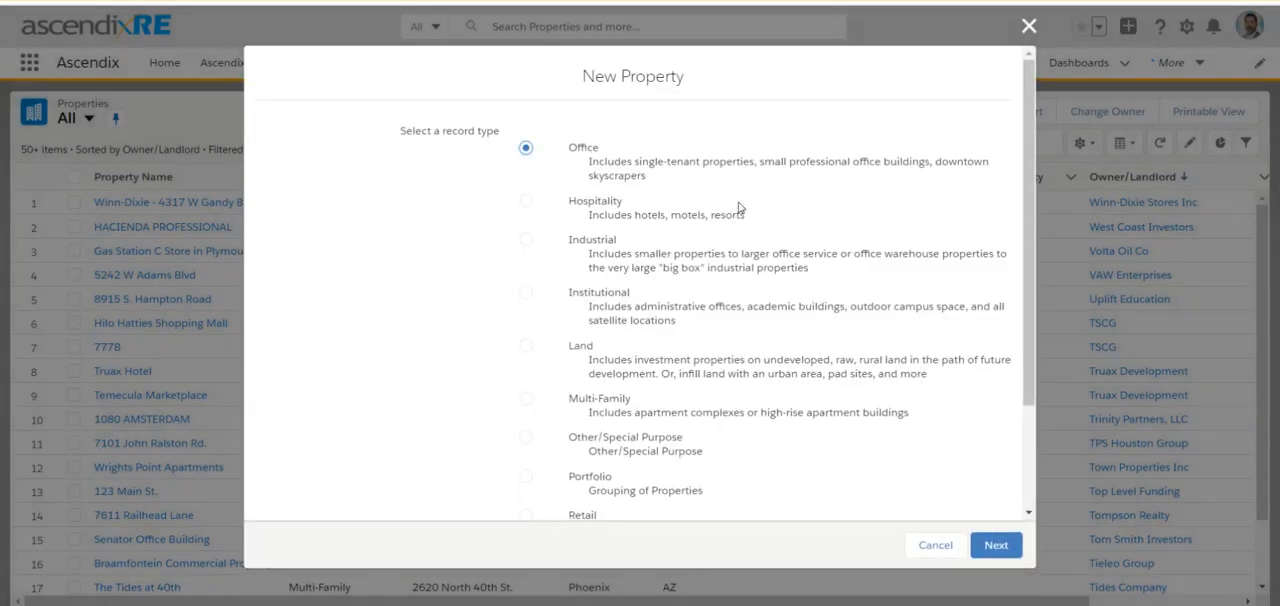
pyautogui.click(996, 545)
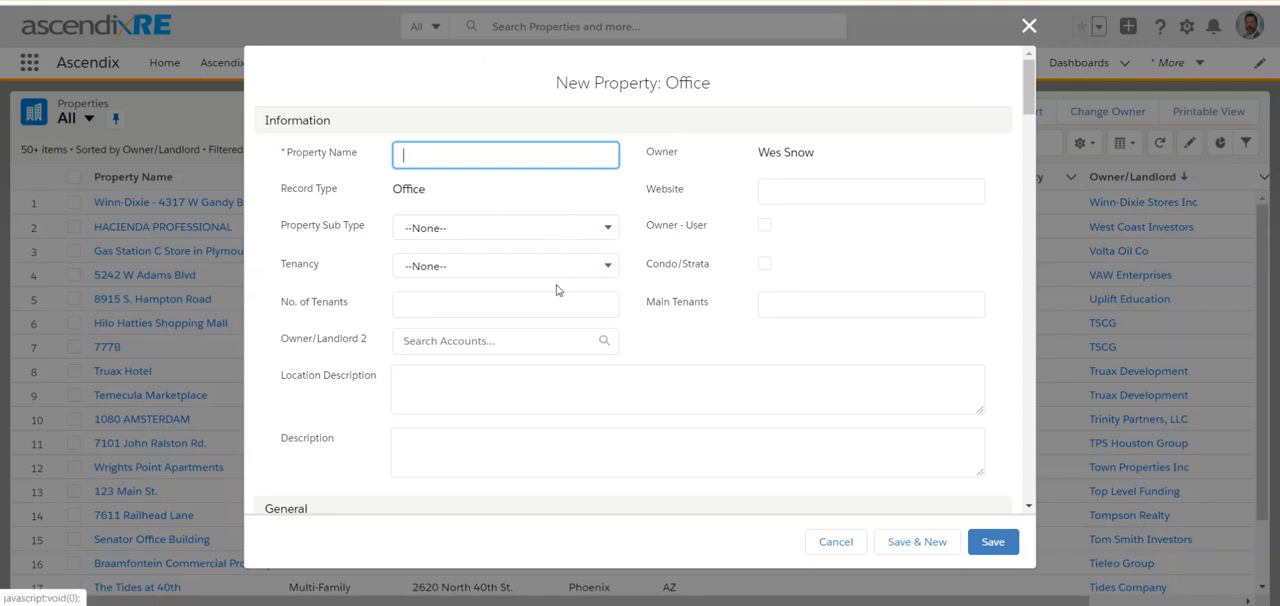
# Set the new property's Owner/Landlord to Truax Development and choose that company's contact as the Owner/Landlord Contact.
pyautogui.scroll(-4, 556, 289)
pyautogui.scroll(-5, 556, 289)
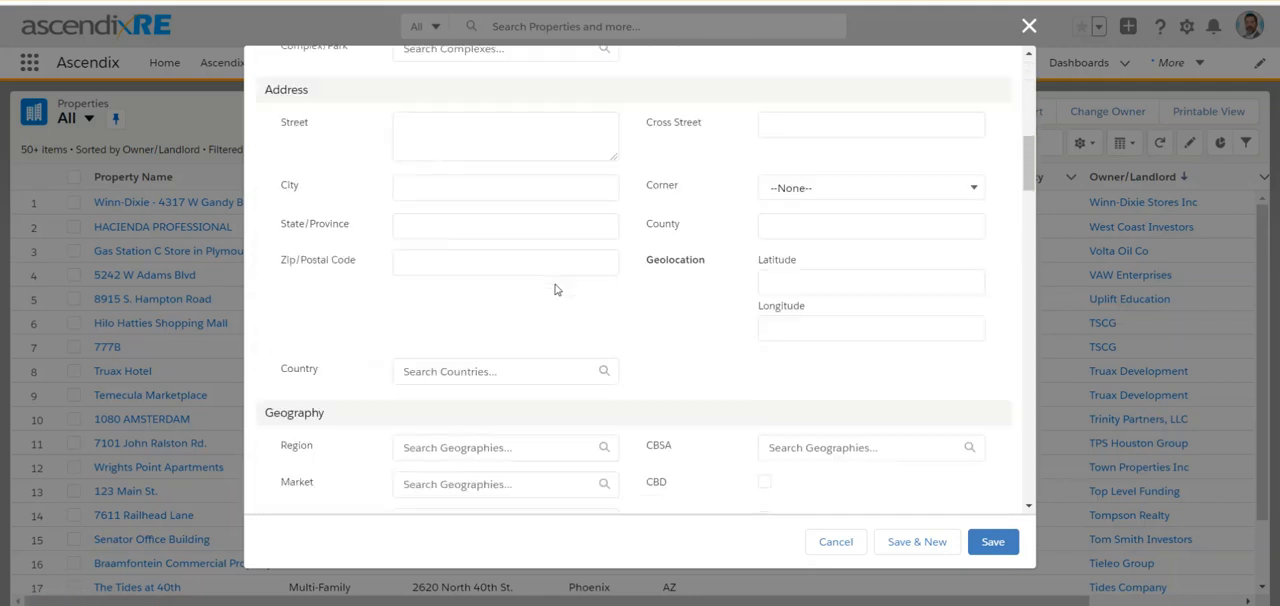
pyautogui.scroll(-3, 471, 354)
pyautogui.scroll(-5, 466, 338)
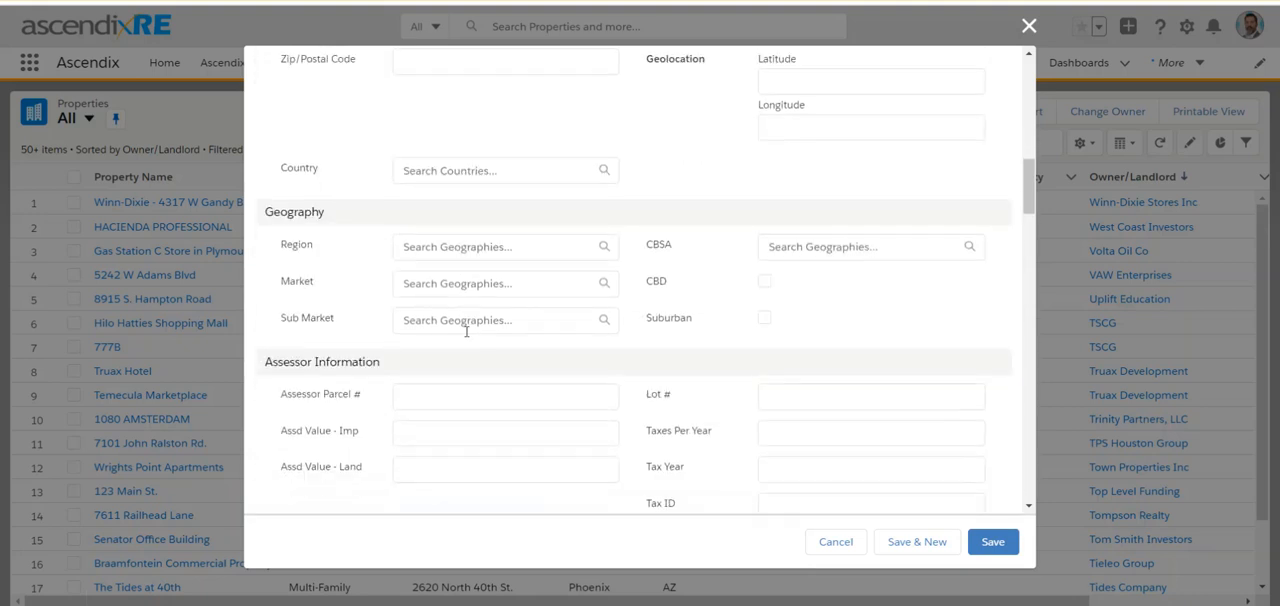
pyautogui.click(438, 320)
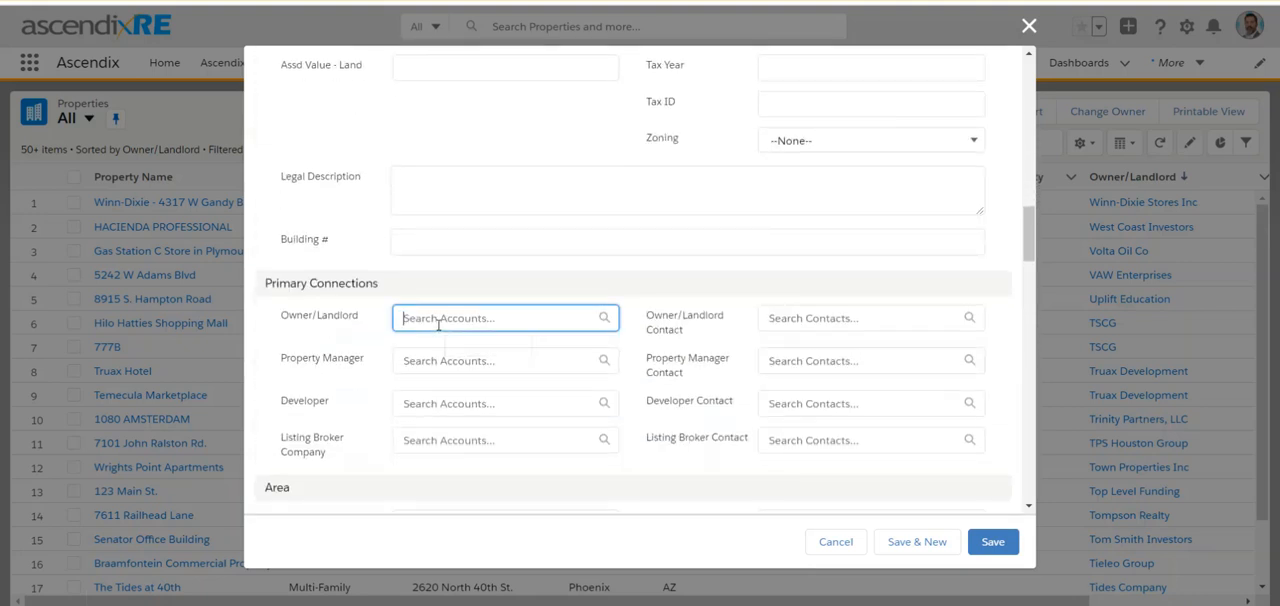
pyautogui.click(440, 343)
pyautogui.click(838, 318)
pyautogui.write('ga')
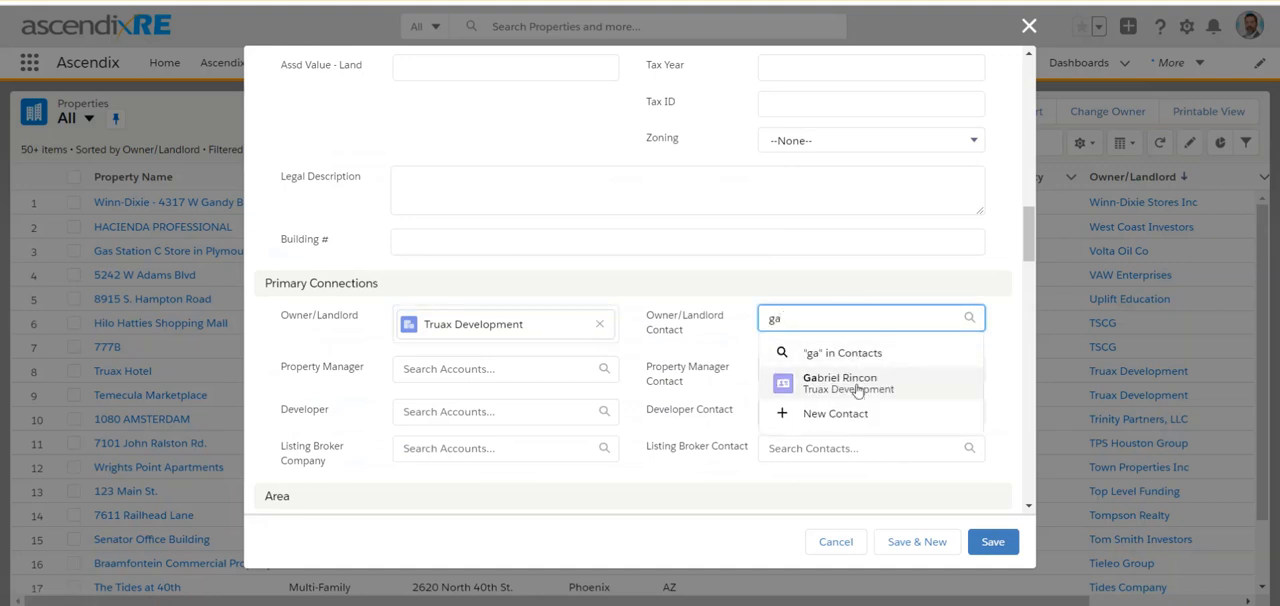
pyautogui.click(853, 385)
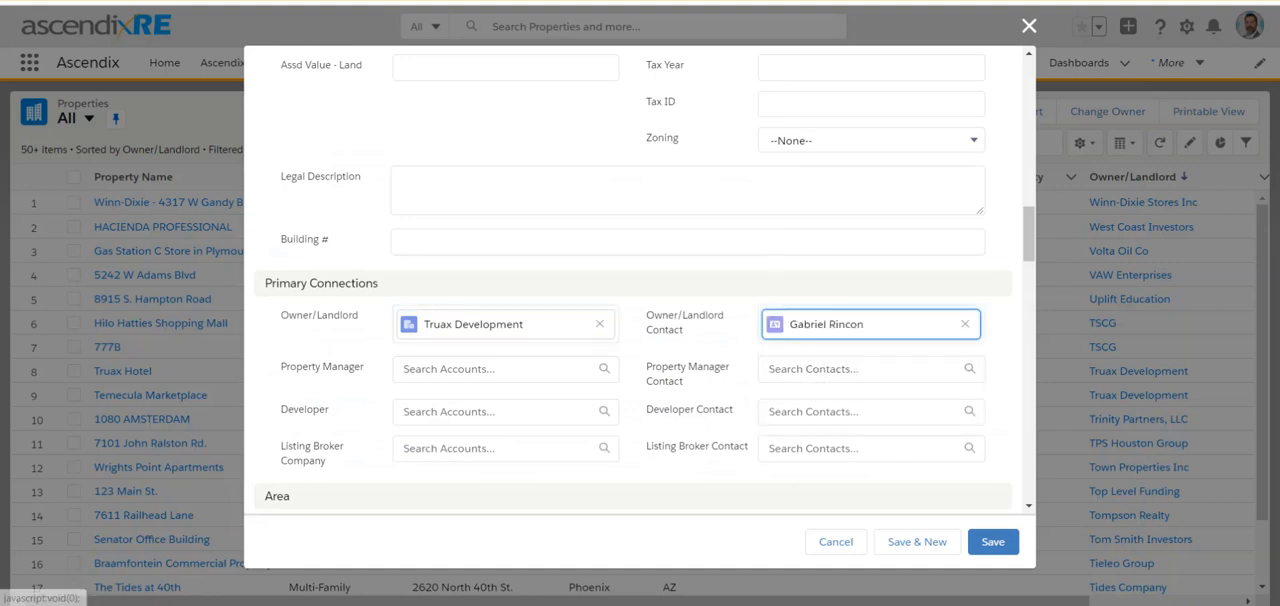
# Look back over the Geography, Address and General sections of the property form, and close it without saving.
pyautogui.scroll(4, 503, 331)
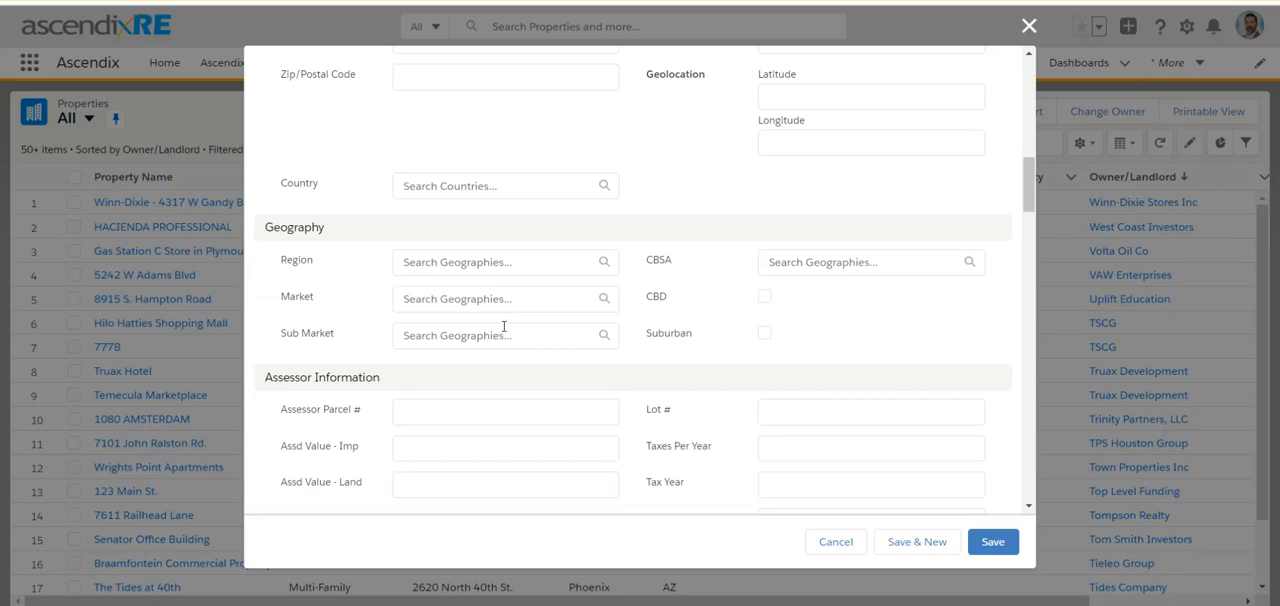
pyautogui.scroll(2, 503, 326)
pyautogui.scroll(3, 503, 331)
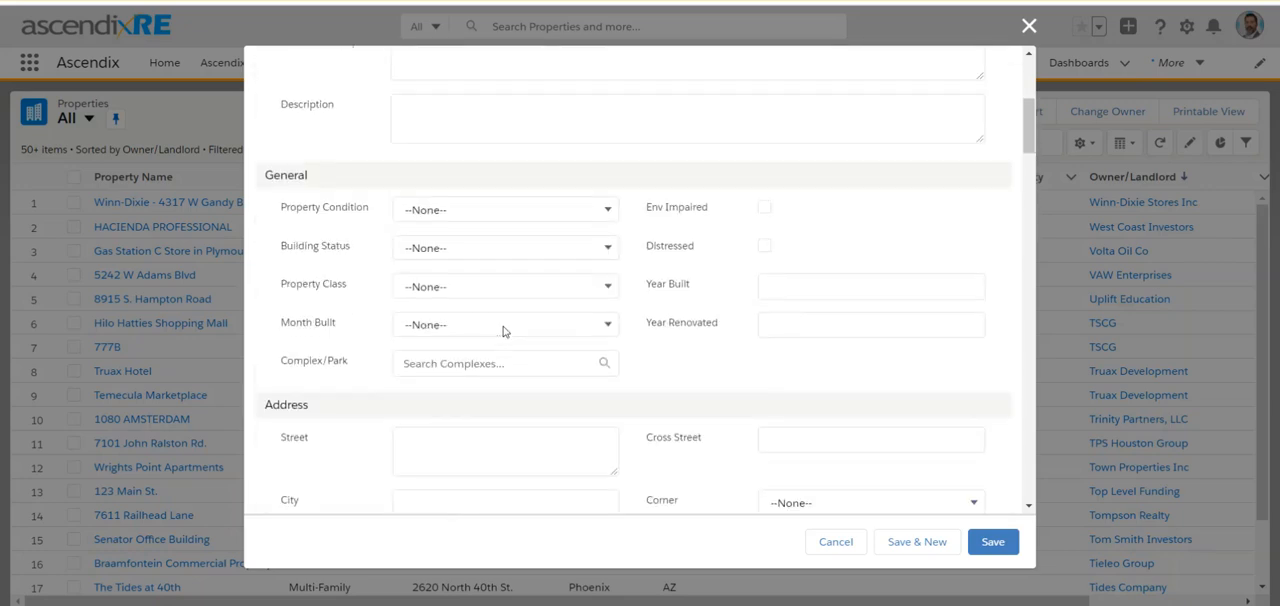
pyautogui.click(840, 552)
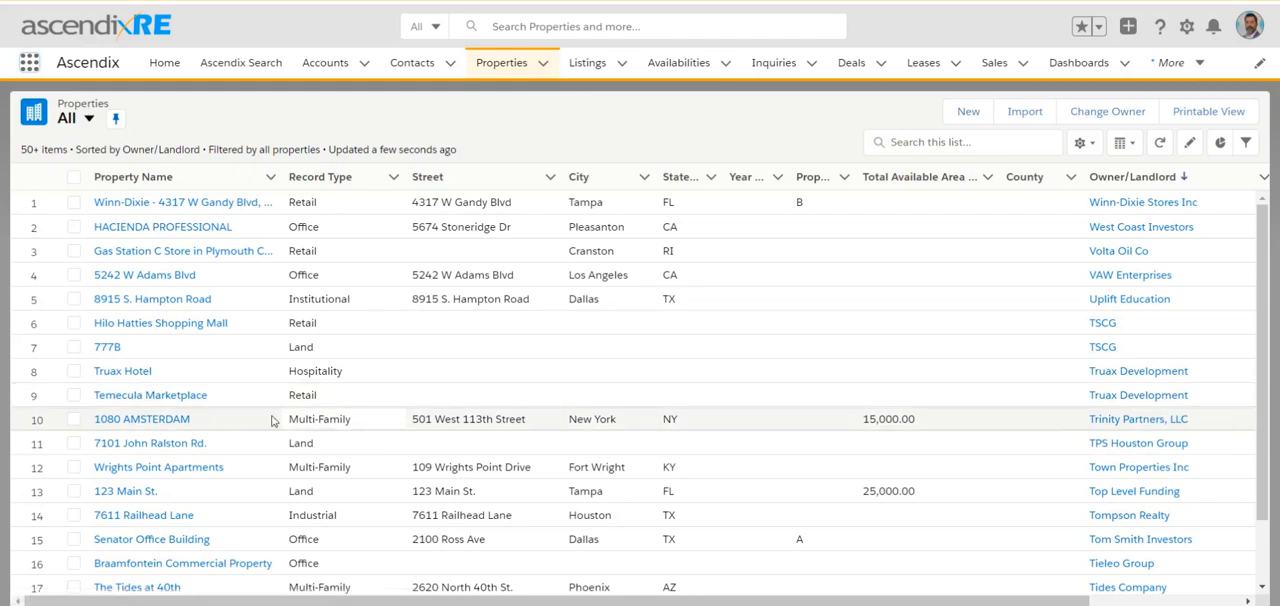
# Open the Temecula Marketplace property and view its details, including the Primary Connections section.
pyautogui.click(140, 397)
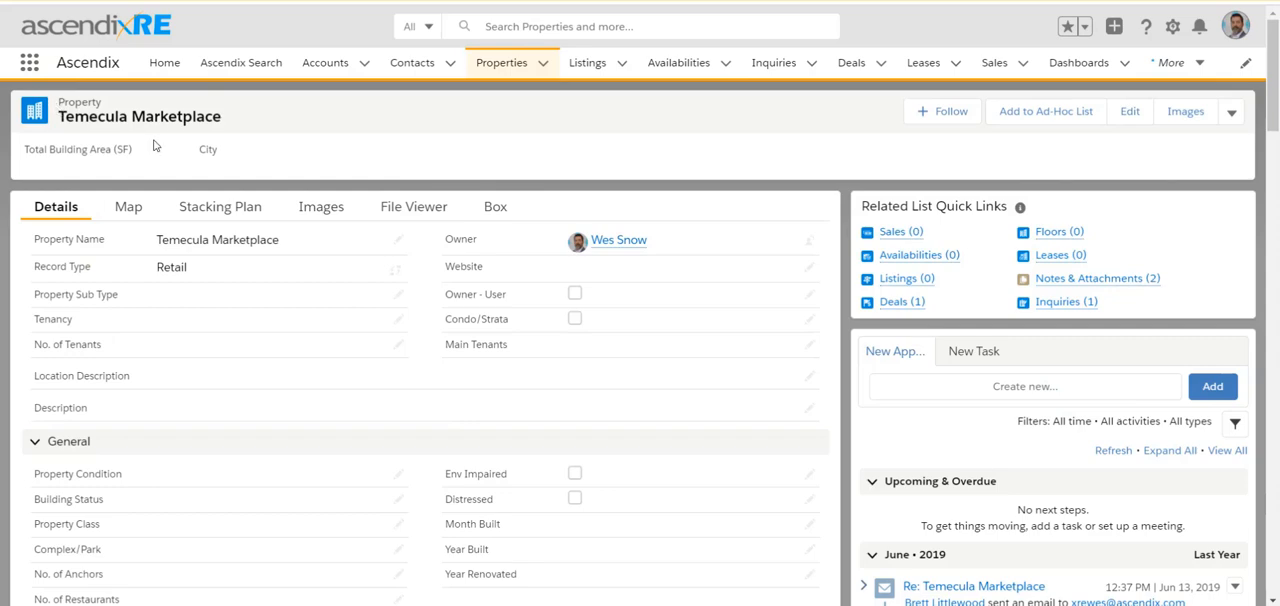
pyautogui.scroll(-3, 260, 309)
pyautogui.scroll(-4, 260, 309)
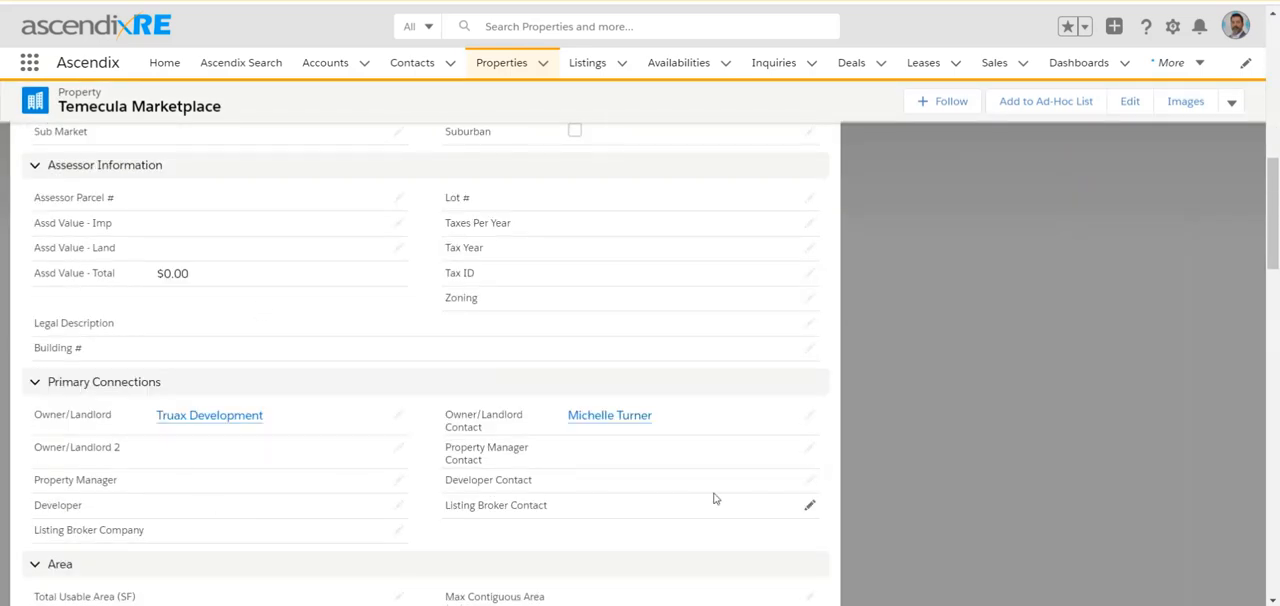
pyautogui.scroll(7, 247, 410)
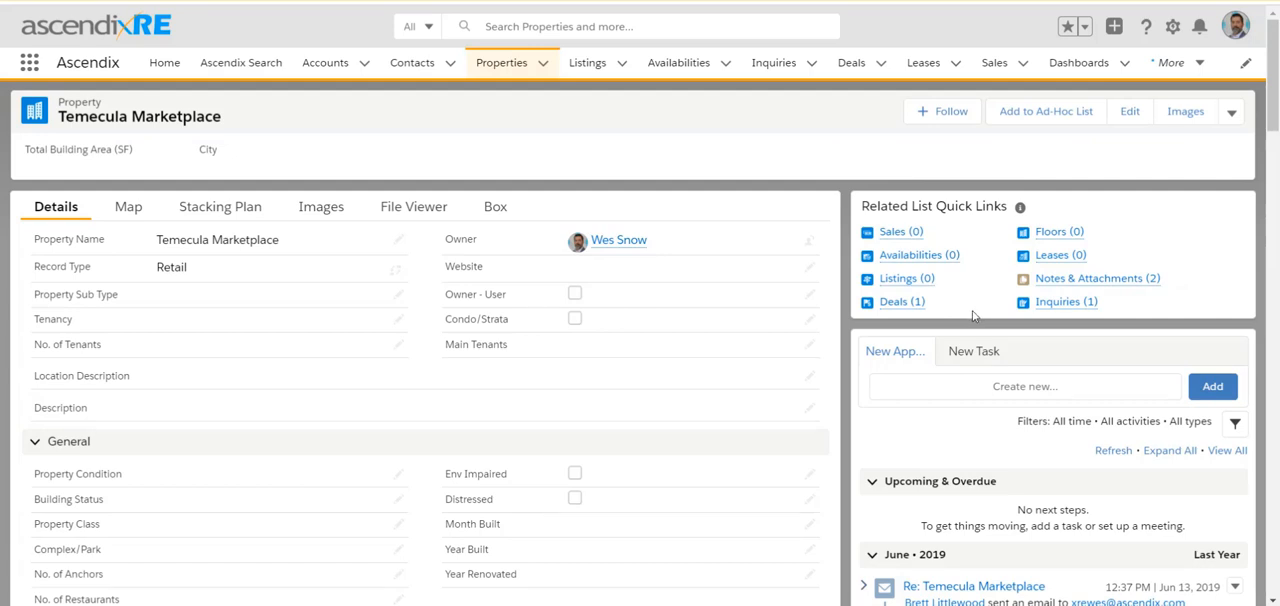
# Start a new Lease listing from the Temecula Marketplace property and name it 2020 Lease Listing.
pyautogui.moveTo(908, 280)
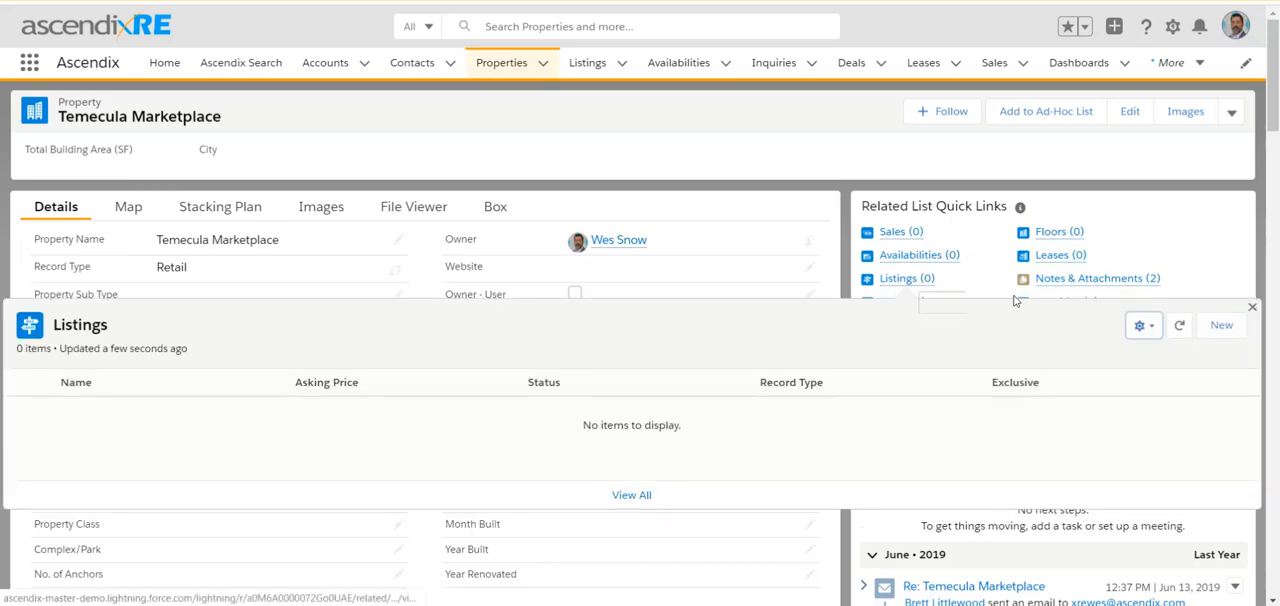
pyautogui.click(1221, 327)
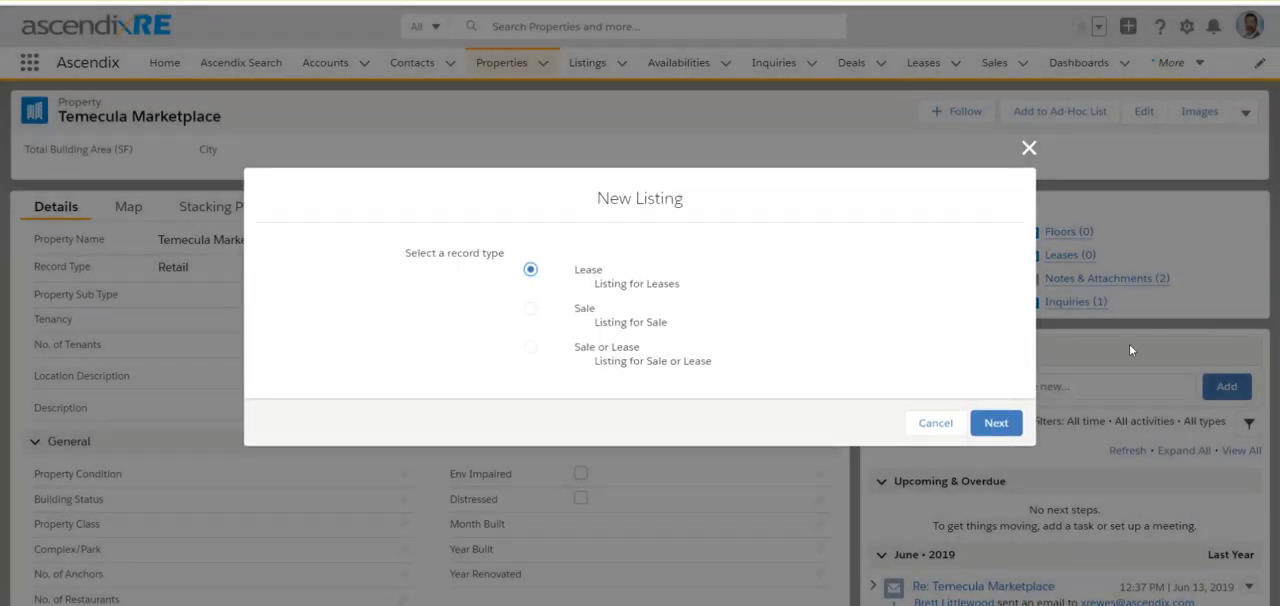
pyautogui.click(1005, 434)
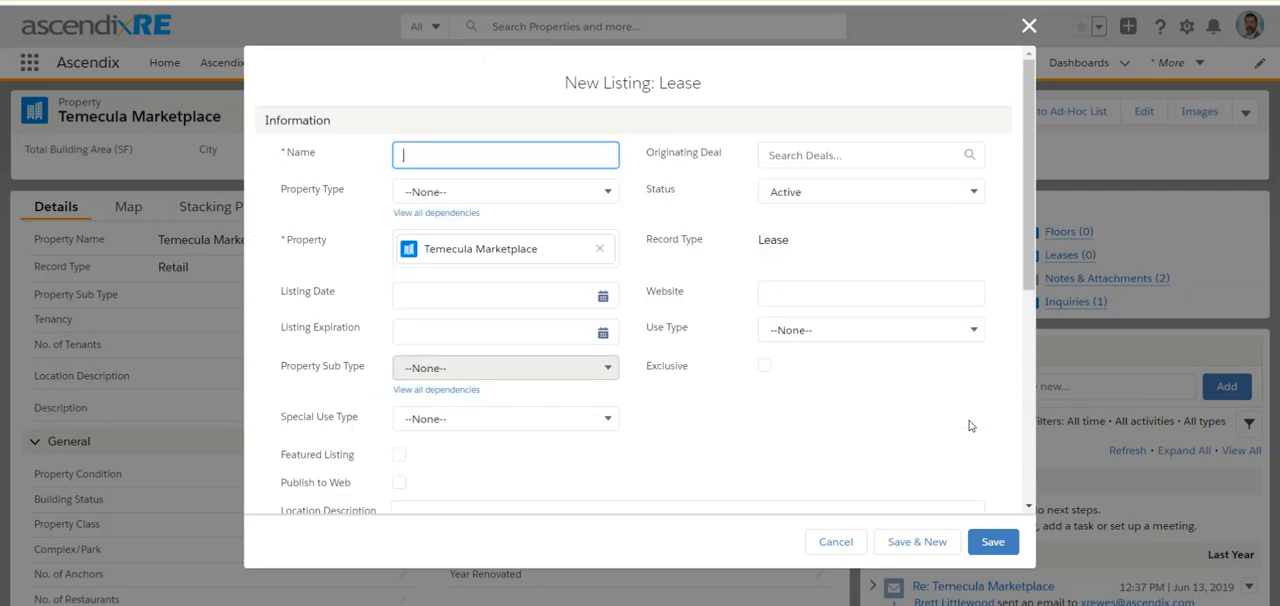
pyautogui.write('2020 Lease Listing')
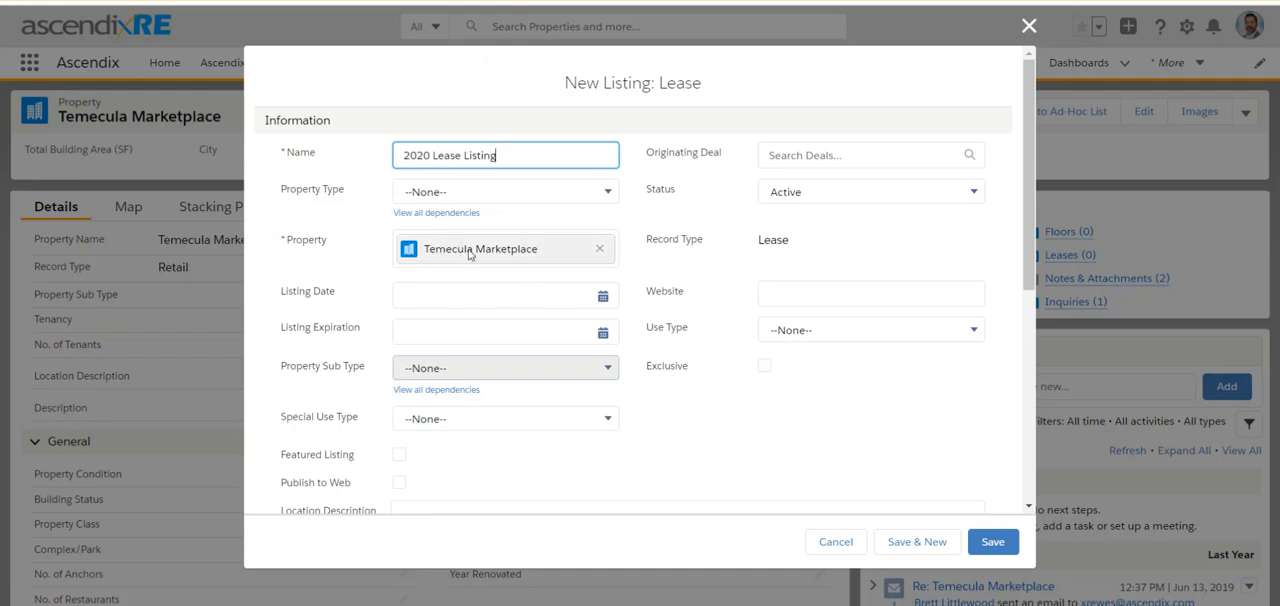
# Set the listing's expiration date to 2/28/2021.
pyautogui.click(603, 333)
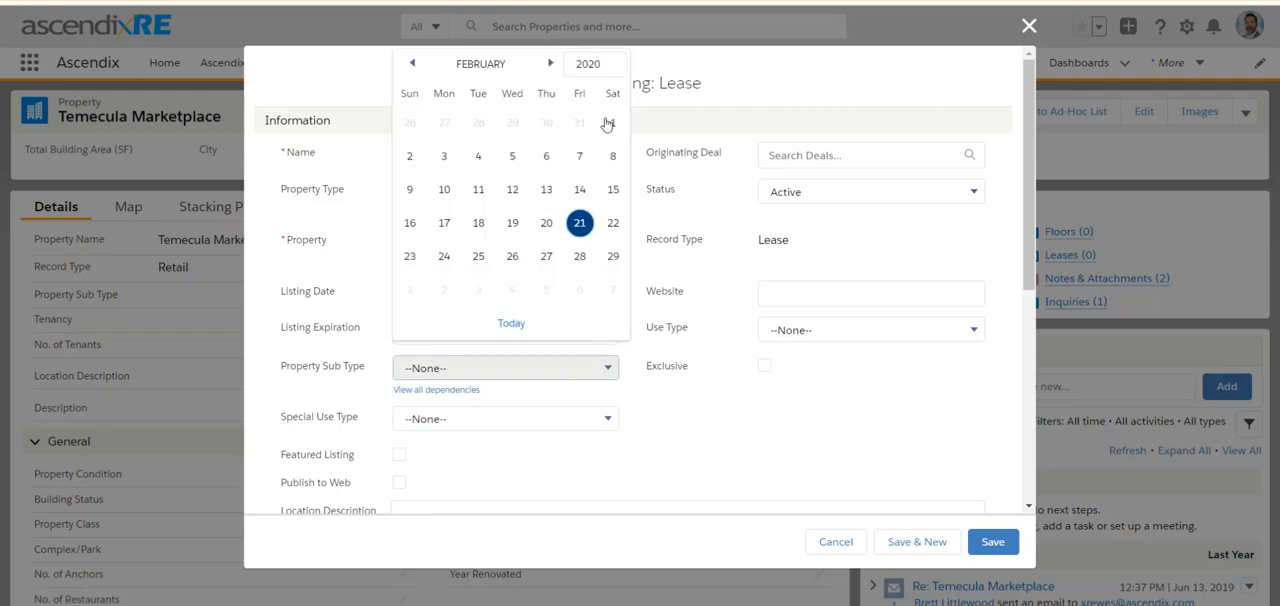
pyautogui.click(595, 64)
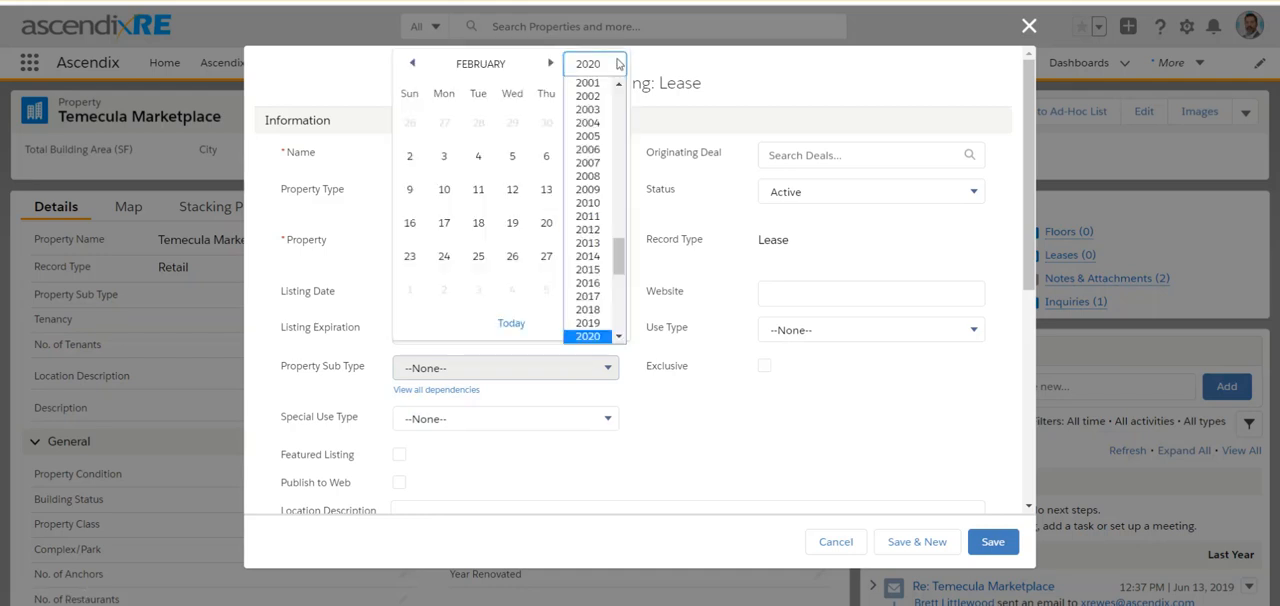
pyautogui.scroll(-1, 614, 337)
pyautogui.click(590, 323)
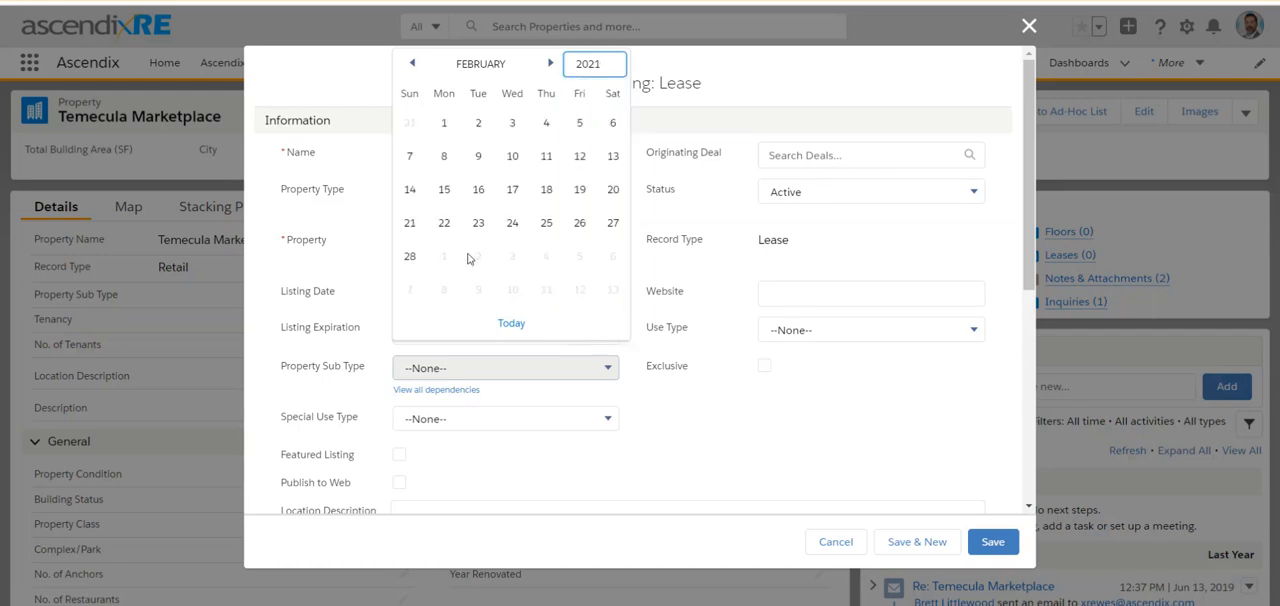
pyautogui.click(409, 256)
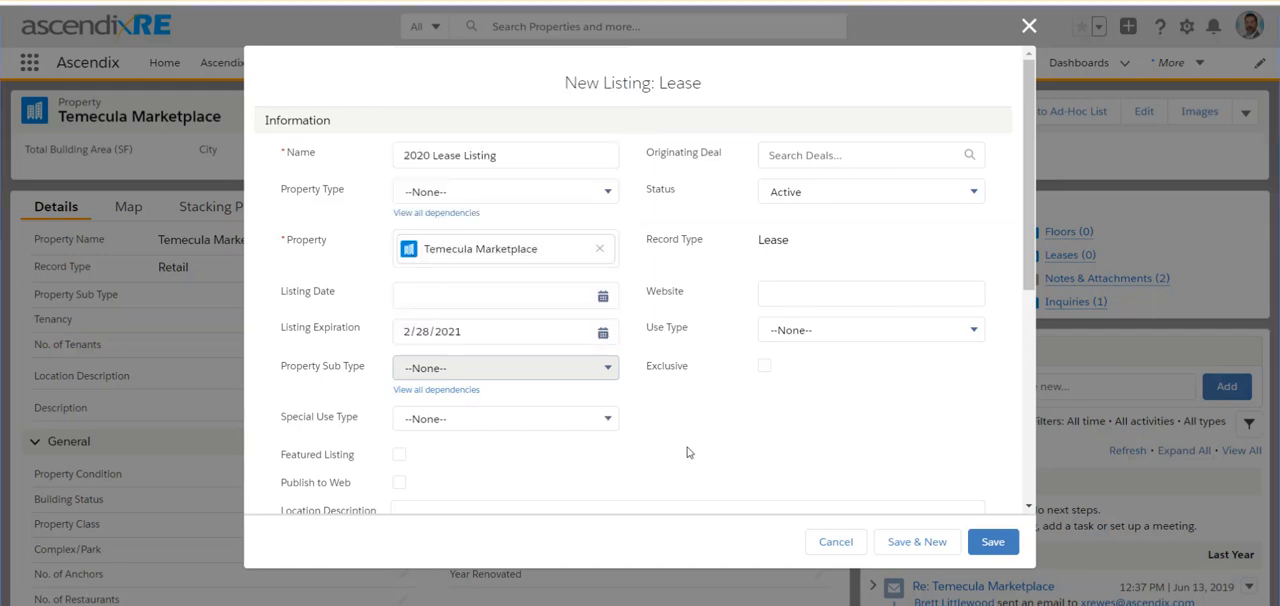
# Set the listing's Owner/Landlord to Truax Development and review the rest of the listing form.
pyautogui.scroll(-5, 687, 452)
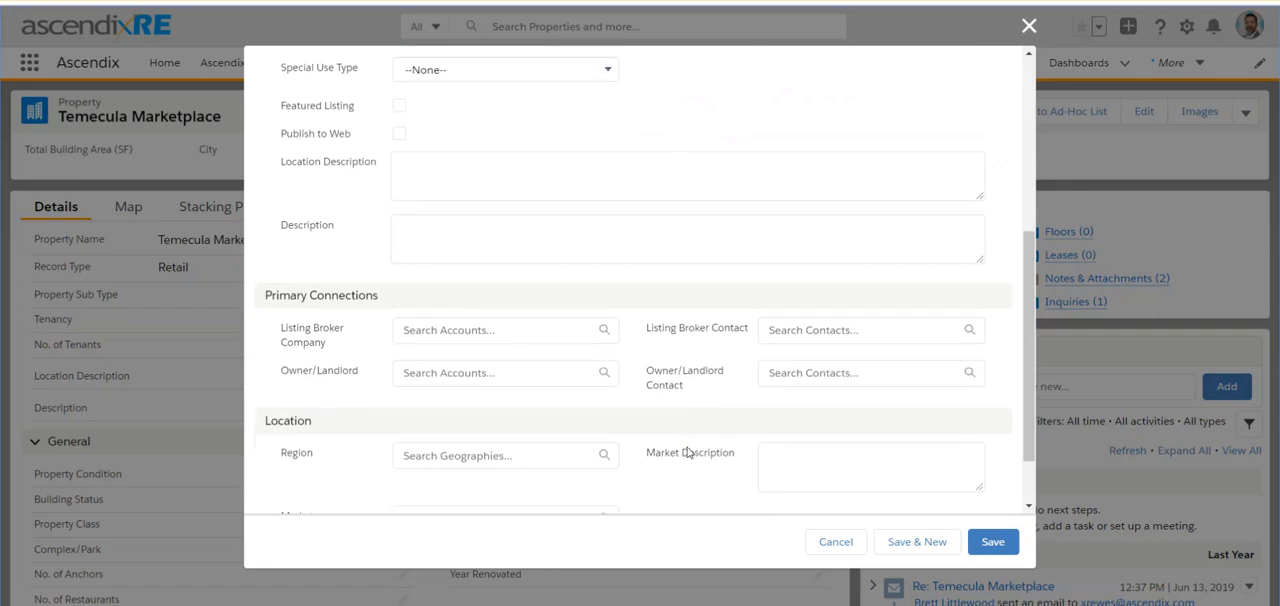
pyautogui.scroll(-1, 687, 452)
pyautogui.click(458, 308)
pyautogui.write('tr')
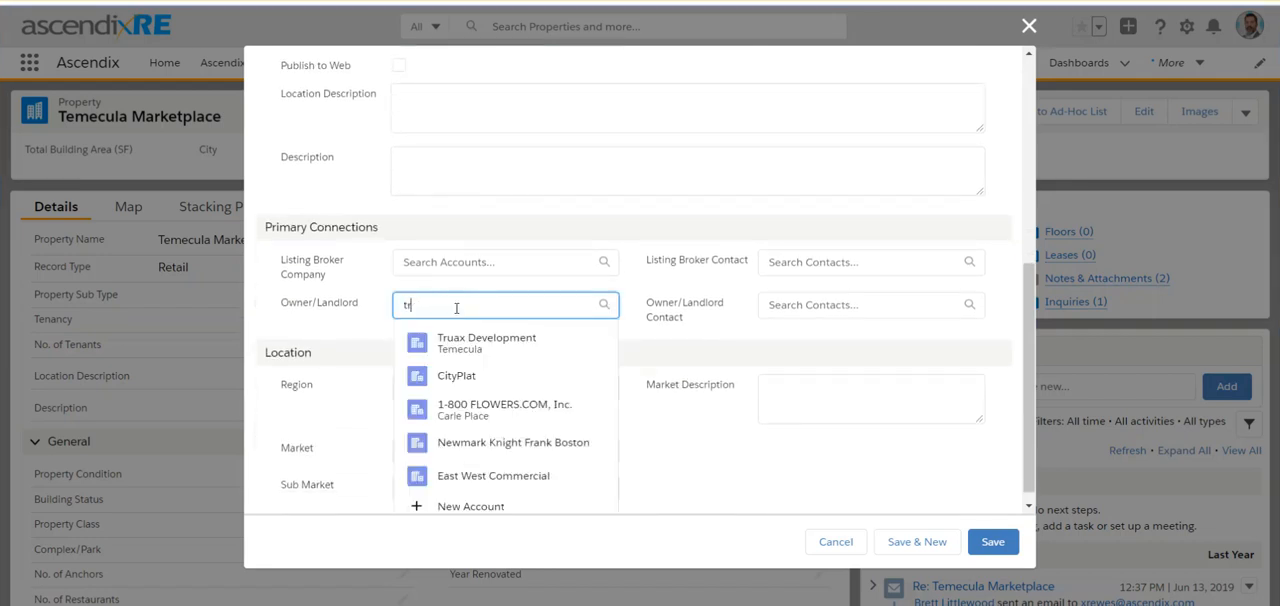
pyautogui.click(456, 365)
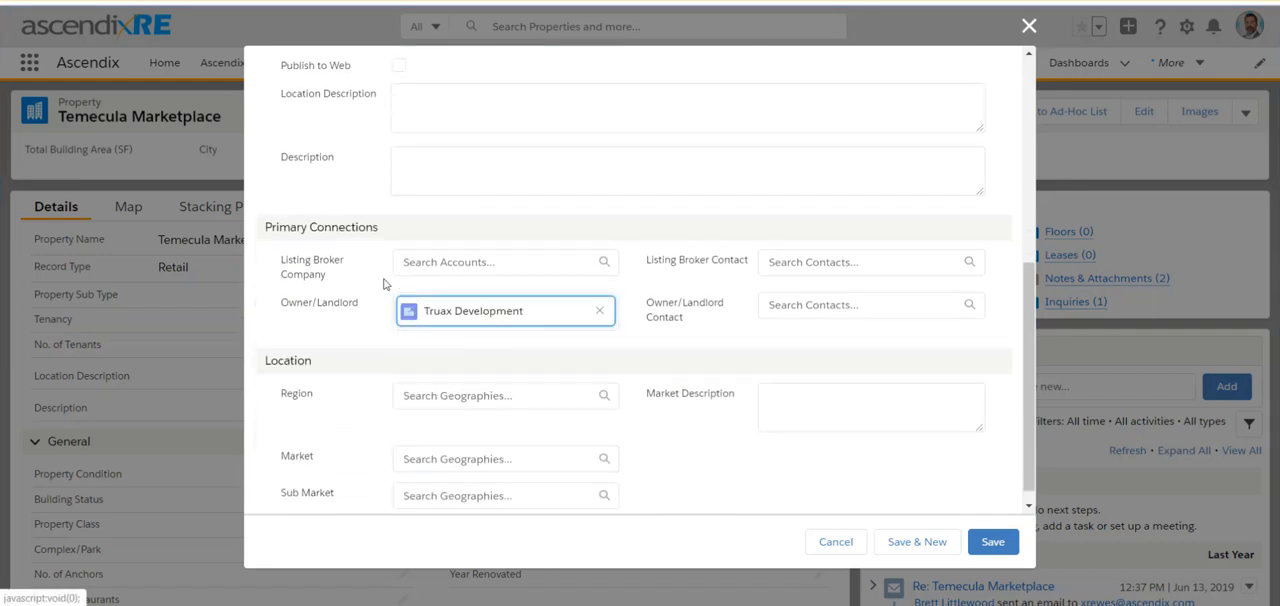
pyautogui.scroll(-1, 561, 368)
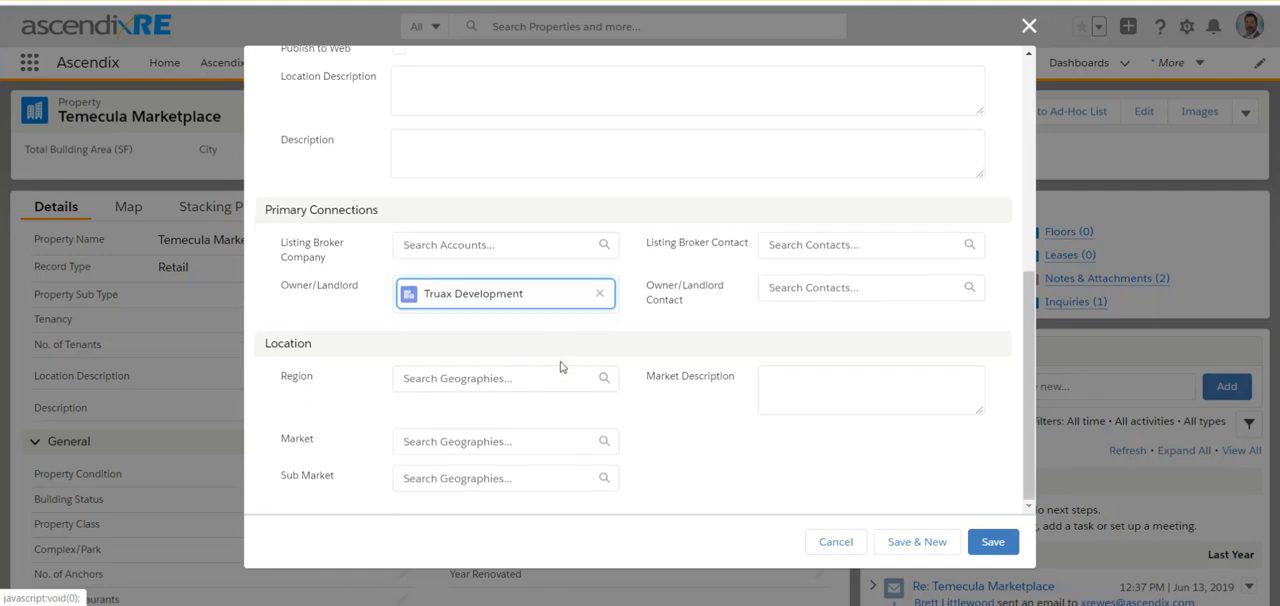
pyautogui.scroll(10, 560, 266)
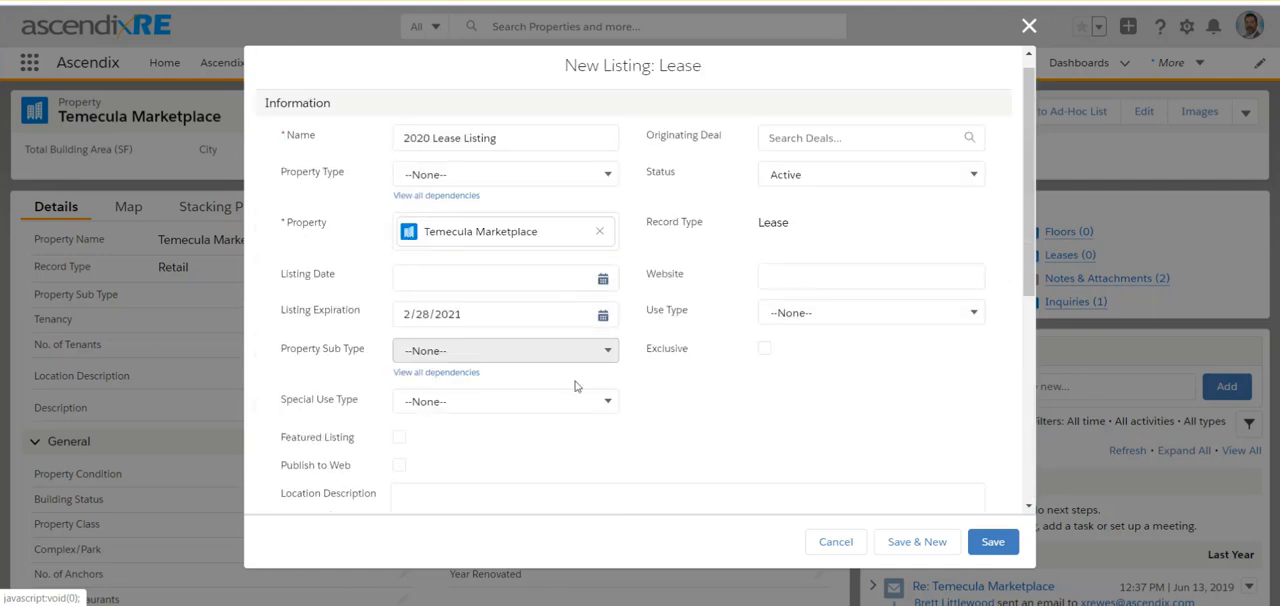
pyautogui.scroll(-5, 576, 386)
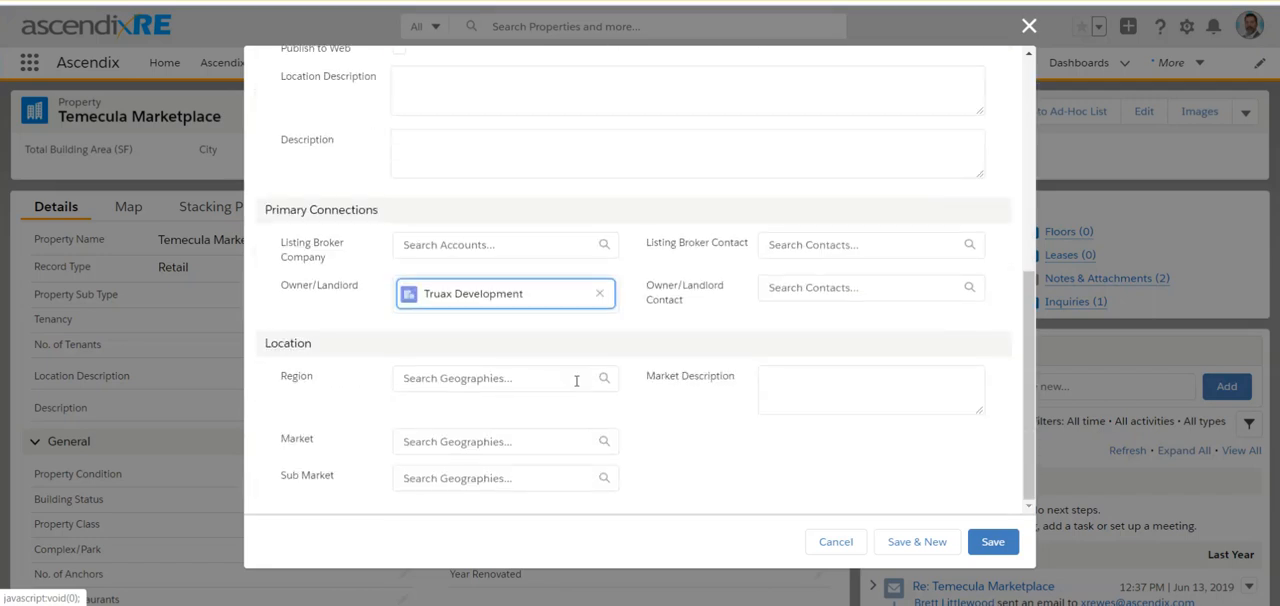
# Choose the property's landlord contact as the listing's Owner/Landlord Contact and save the listing.
pyautogui.click(865, 279)
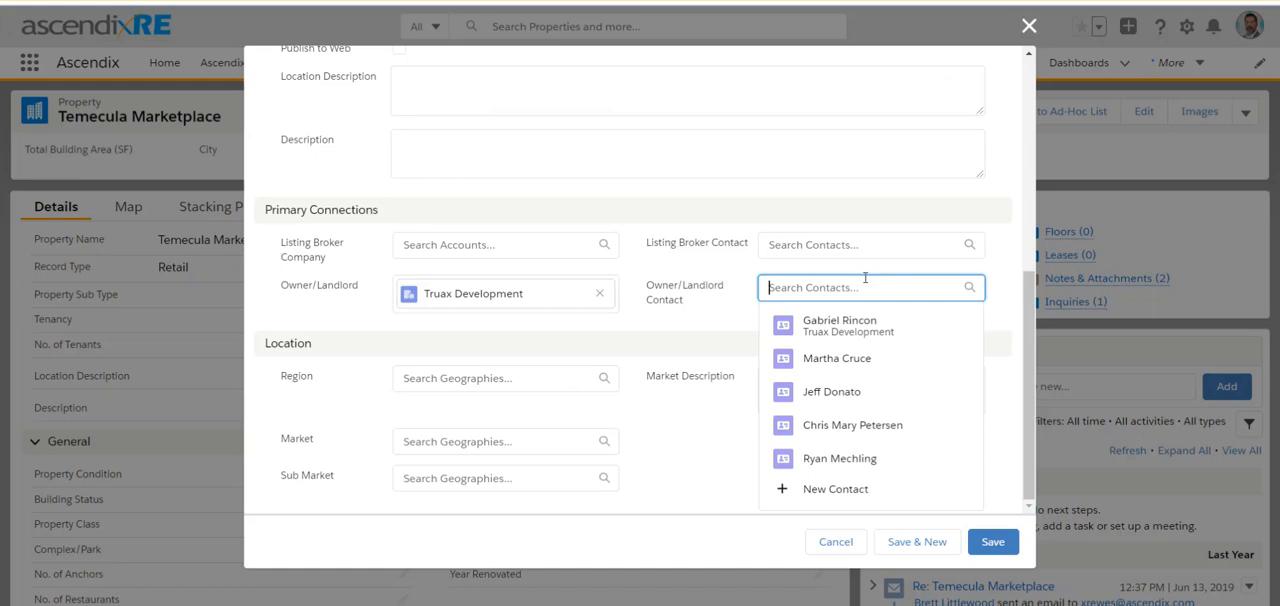
pyautogui.write('mic')
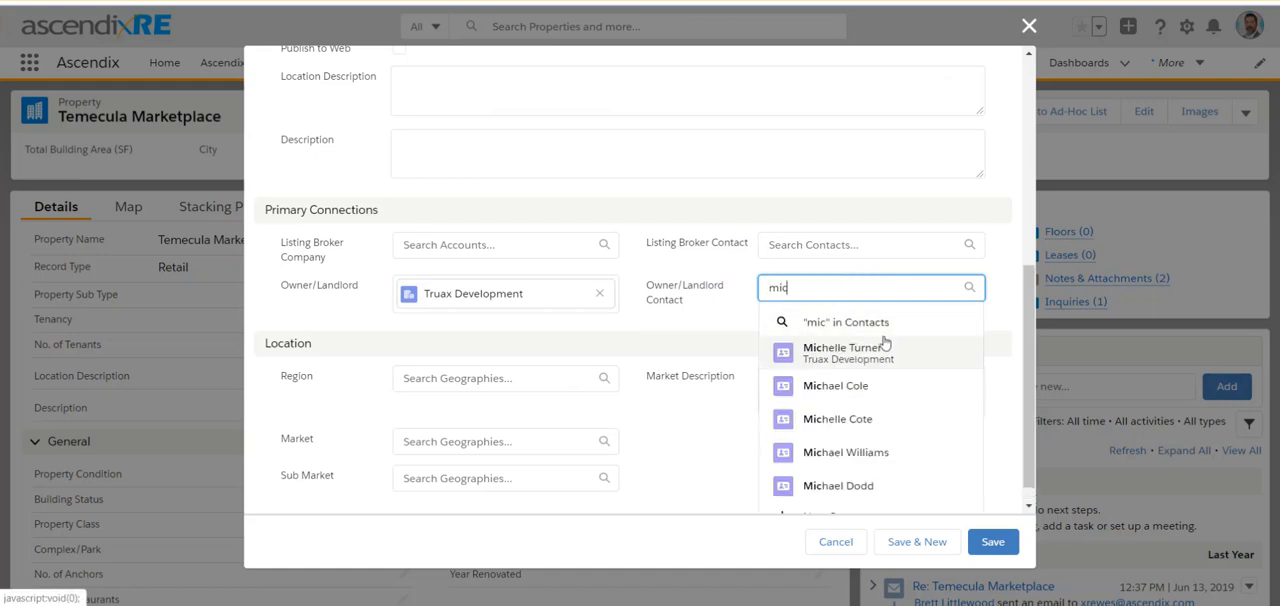
pyautogui.click(884, 343)
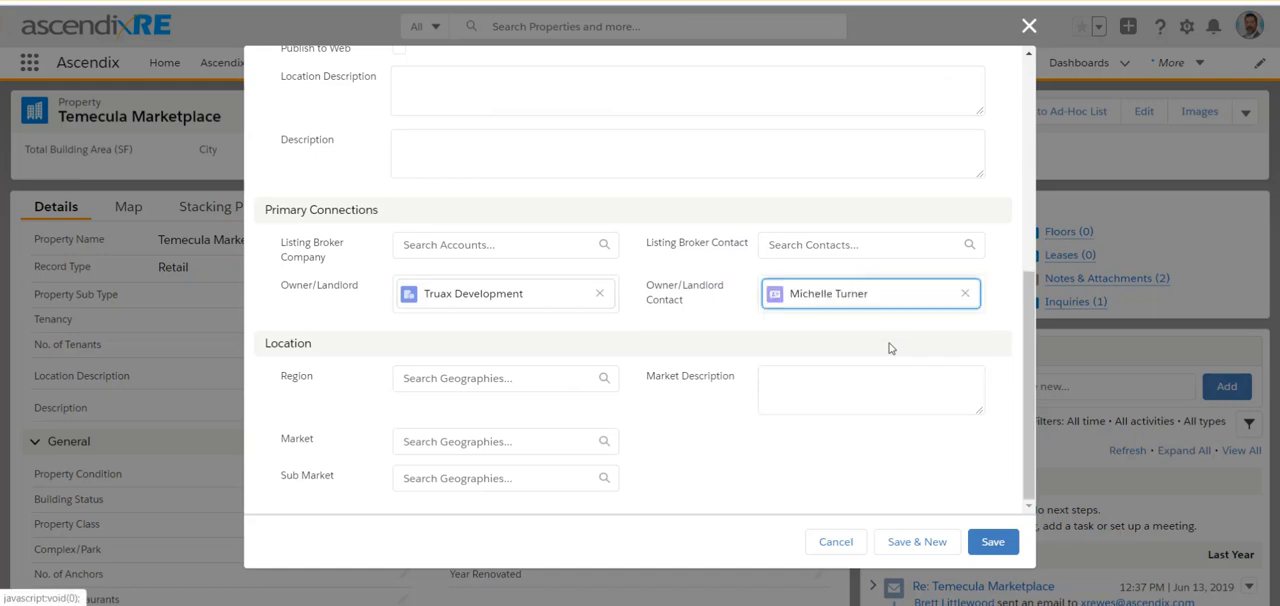
pyautogui.click(997, 540)
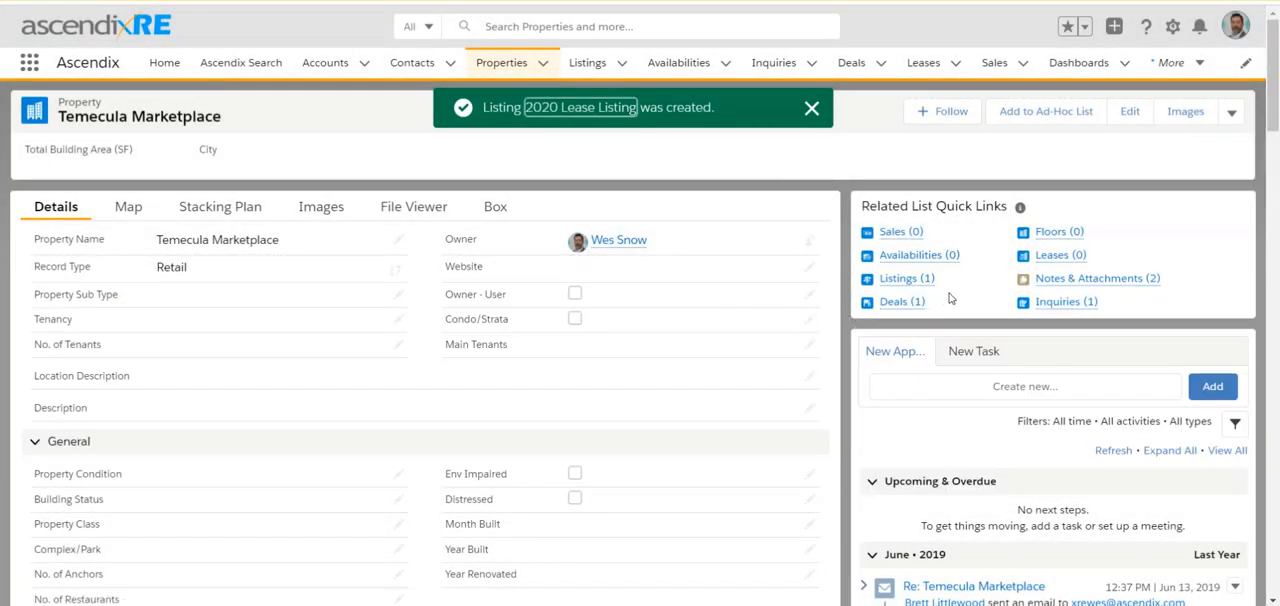
# Open the 2020 Lease Listing from the property's related listings and show more of its upcoming tasks.
pyautogui.moveTo(903, 287)
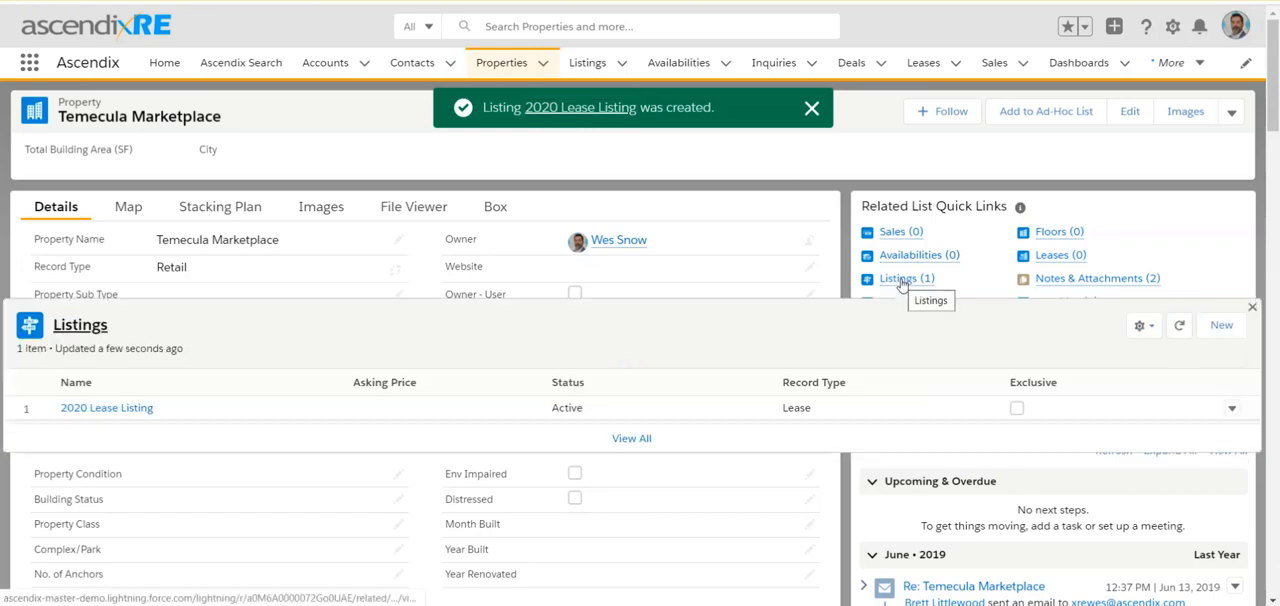
pyautogui.click(108, 413)
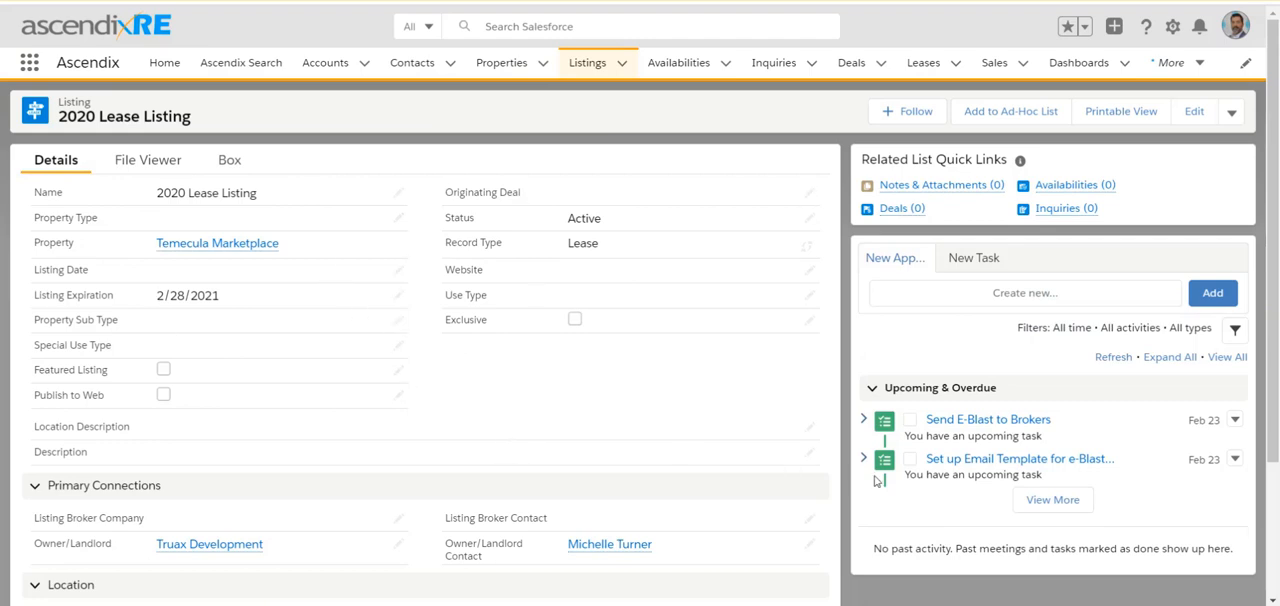
pyautogui.click(1053, 500)
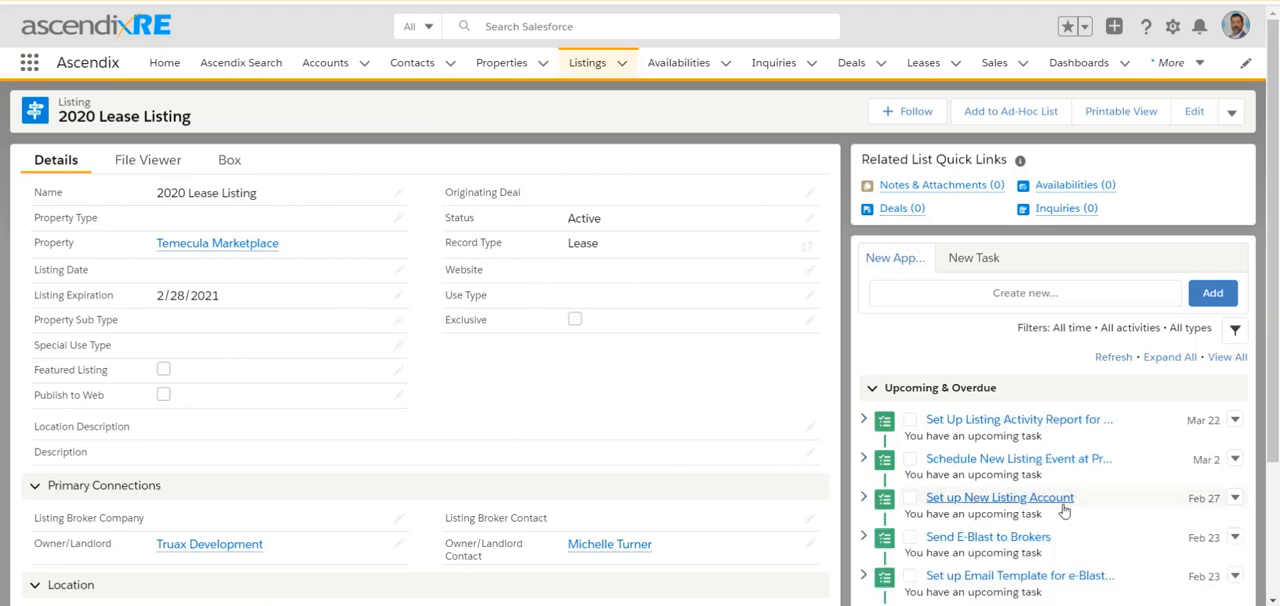
# Mark all five upcoming tasks of the 2020 Lease Listing as completed.
pyautogui.scroll(-1, 1066, 510)
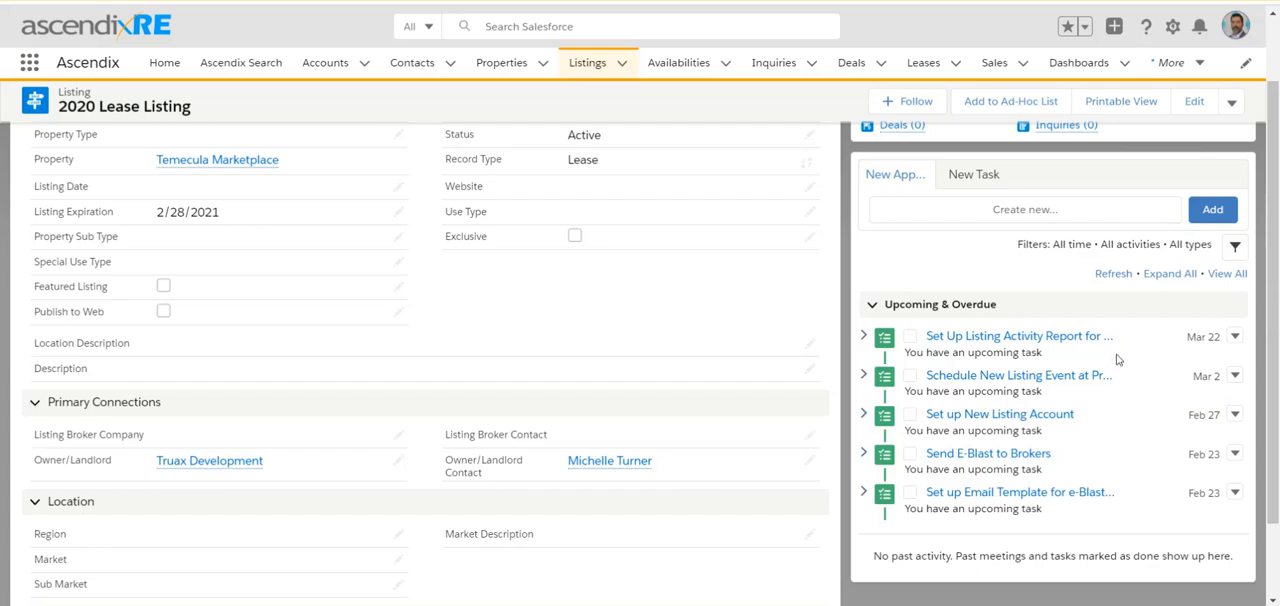
pyautogui.scroll(2, 1116, 359)
pyautogui.scroll(-2, 1085, 438)
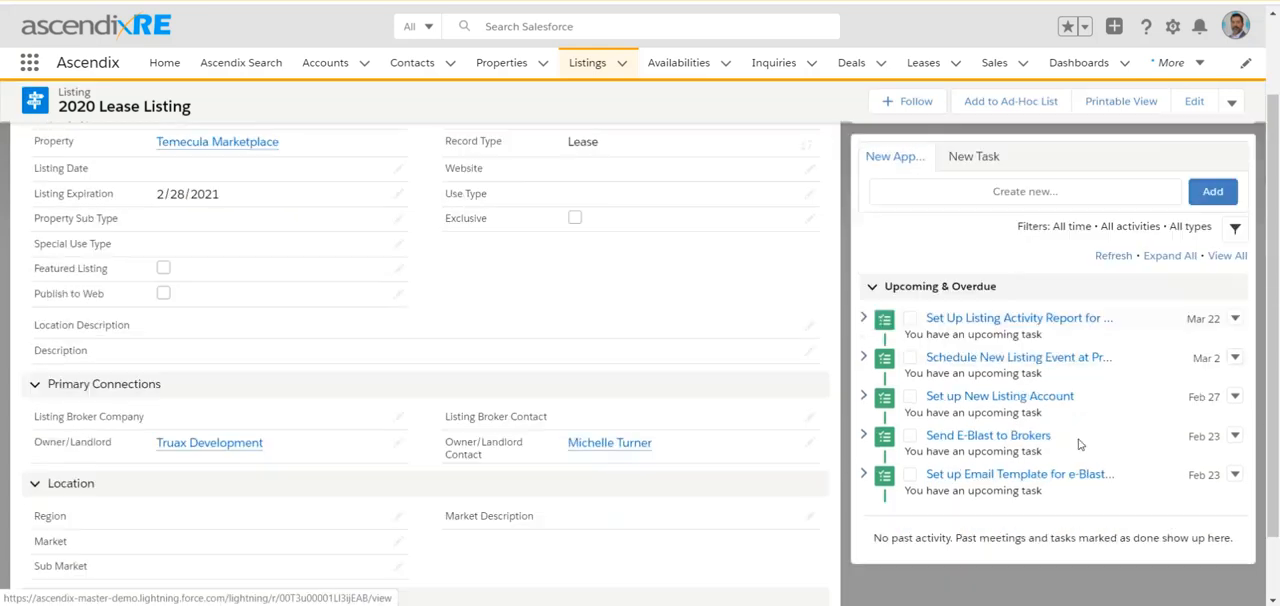
pyautogui.scroll(-1, 1079, 444)
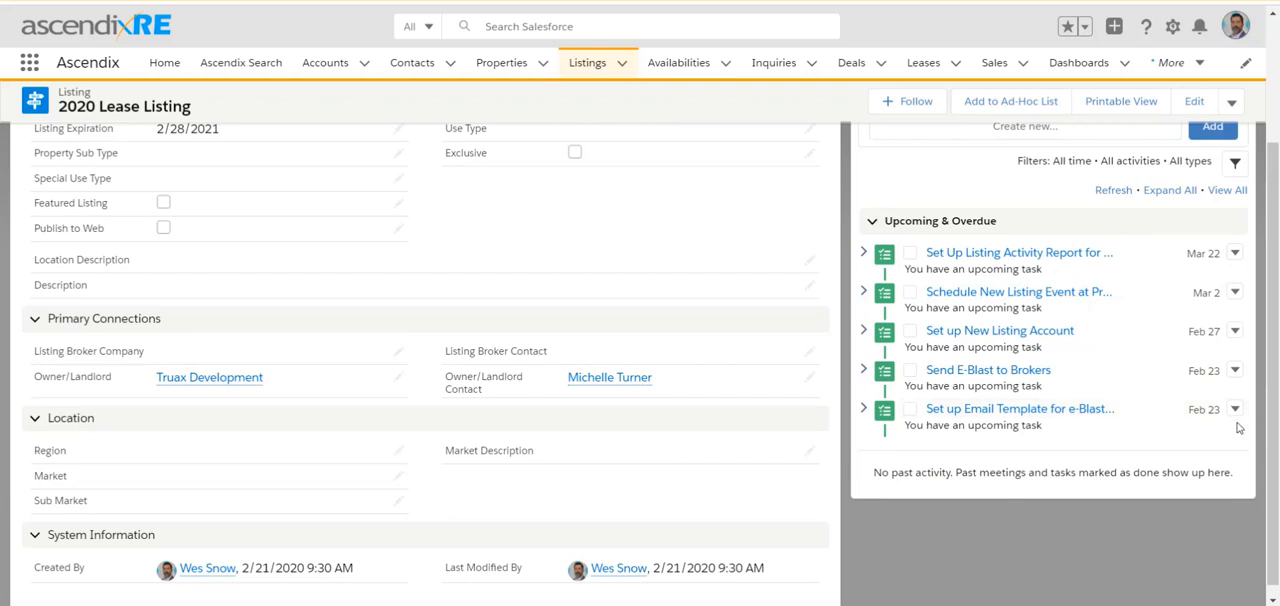
pyautogui.click(909, 409)
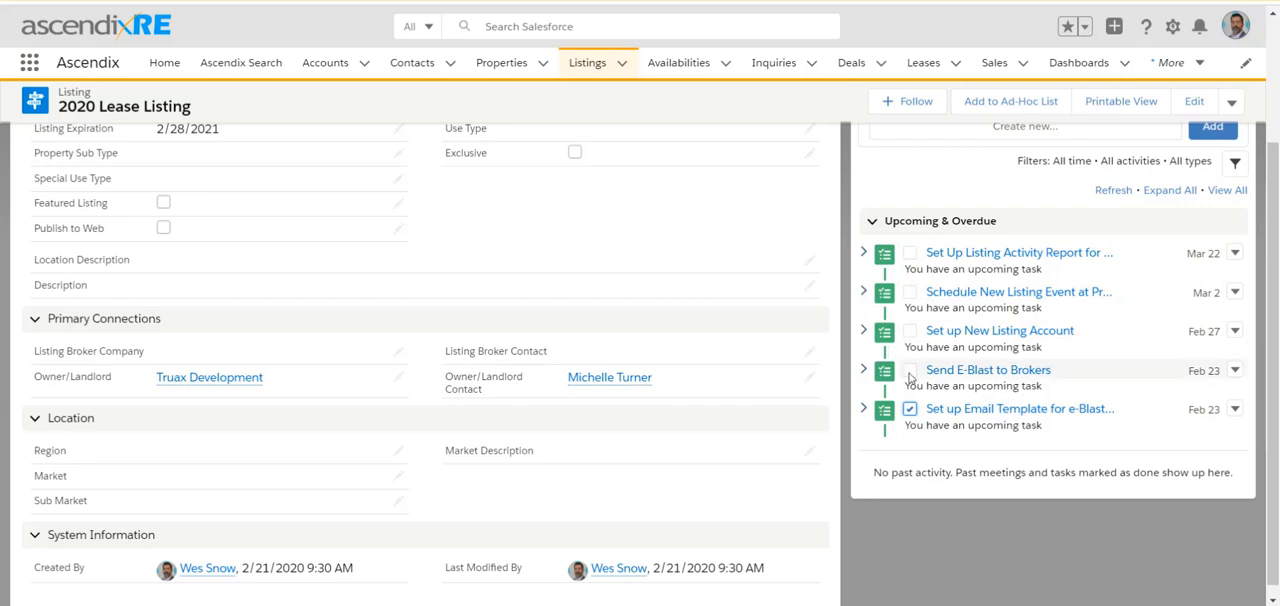
pyautogui.click(909, 372)
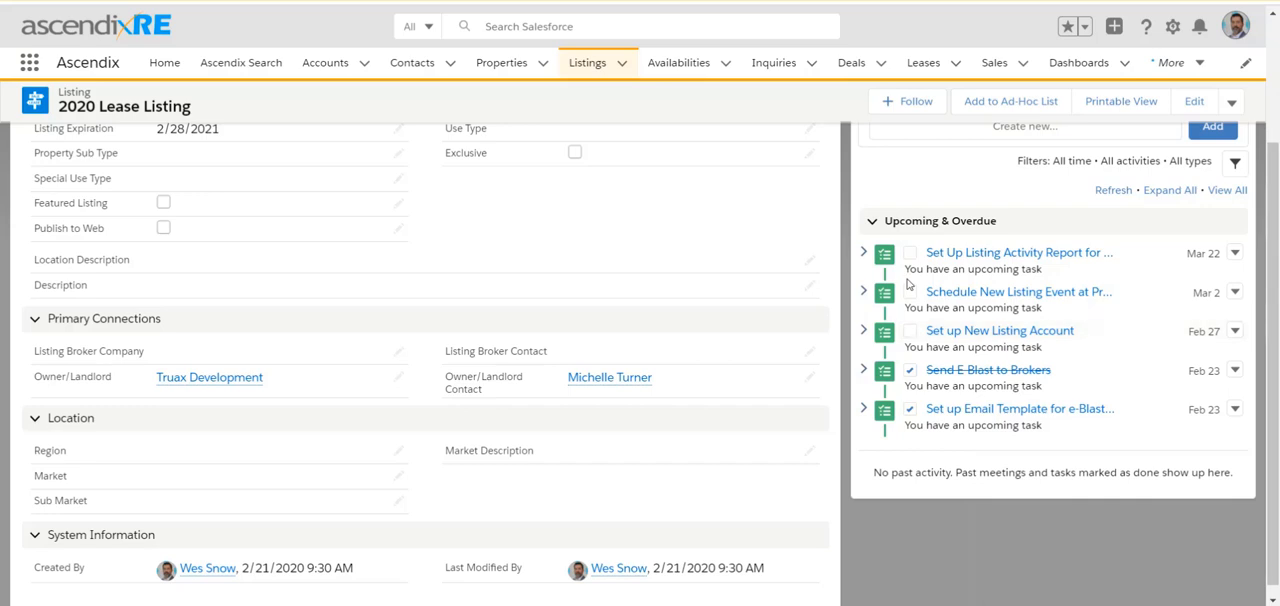
pyautogui.click(909, 331)
pyautogui.click(909, 292)
pyautogui.click(909, 253)
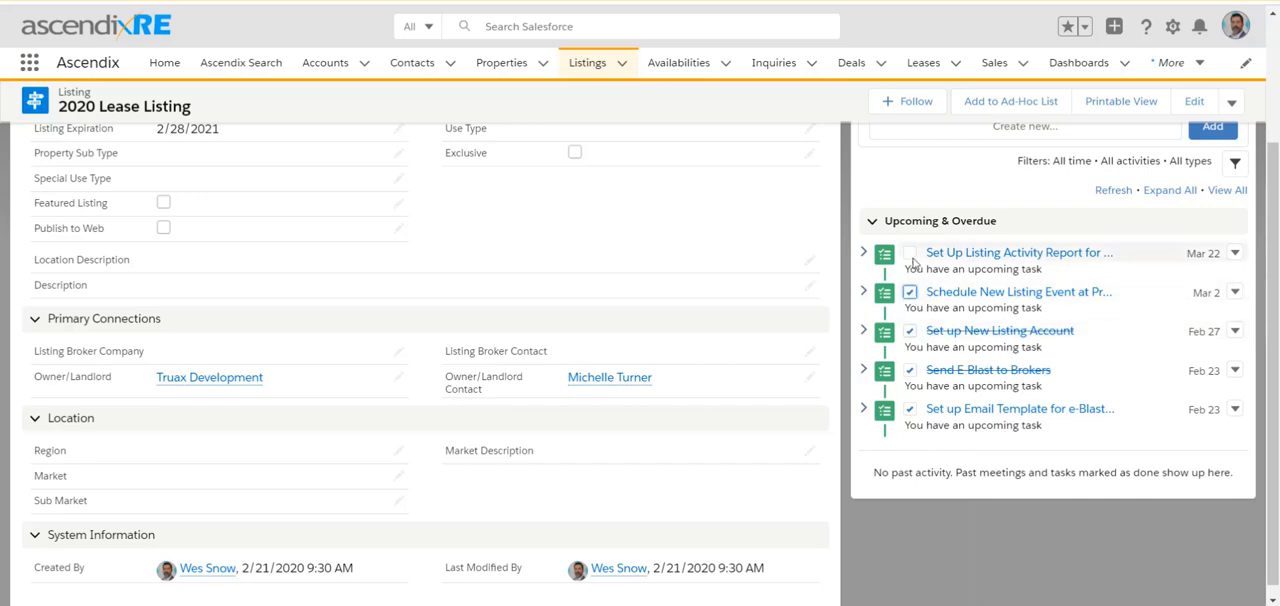
# Start a new Lease availability from the listing's related availabilities and choose Temecula Marketplace as its property.
pyautogui.scroll(2, 930, 340)
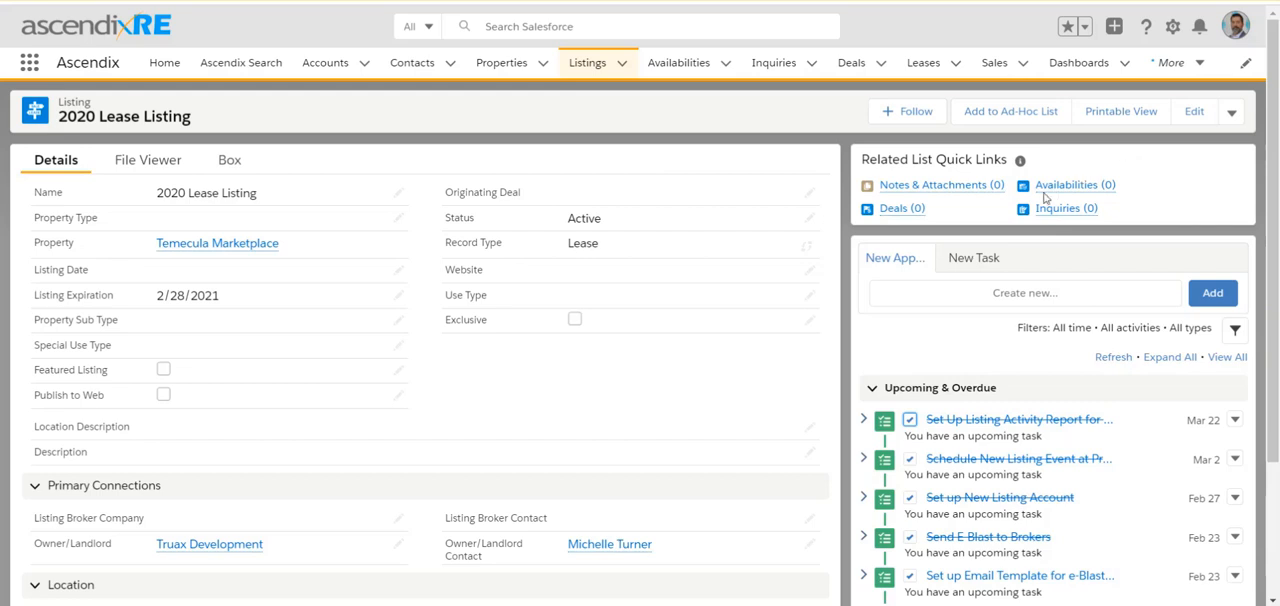
pyautogui.moveTo(1048, 189)
pyautogui.moveTo(1090, 188)
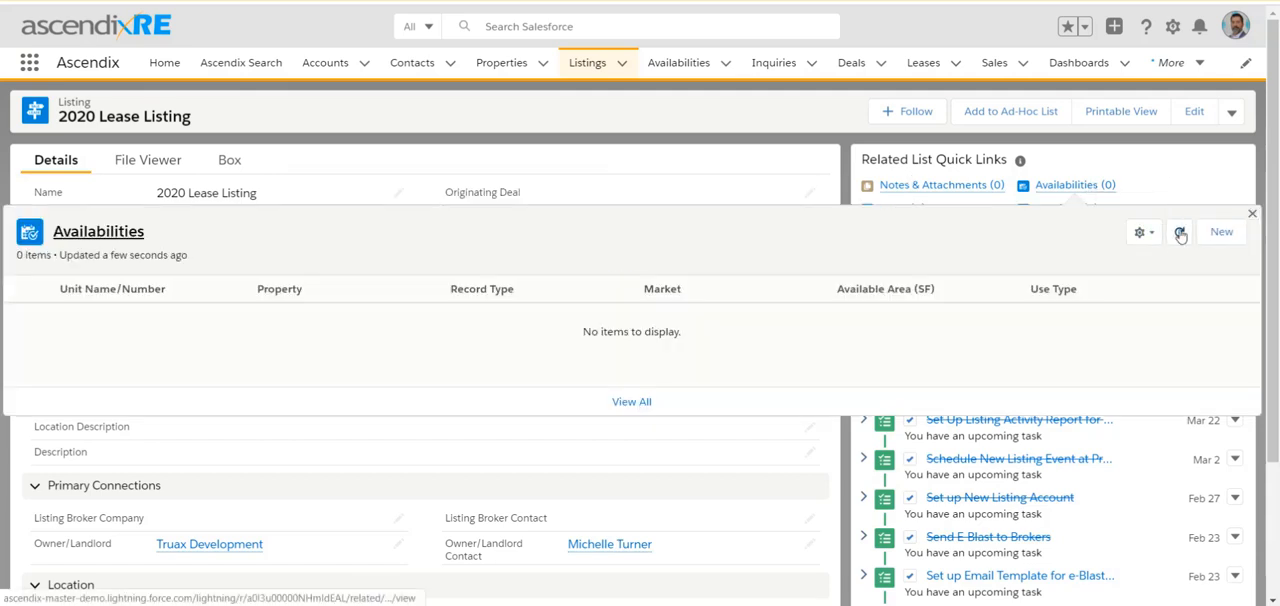
pyautogui.click(1221, 231)
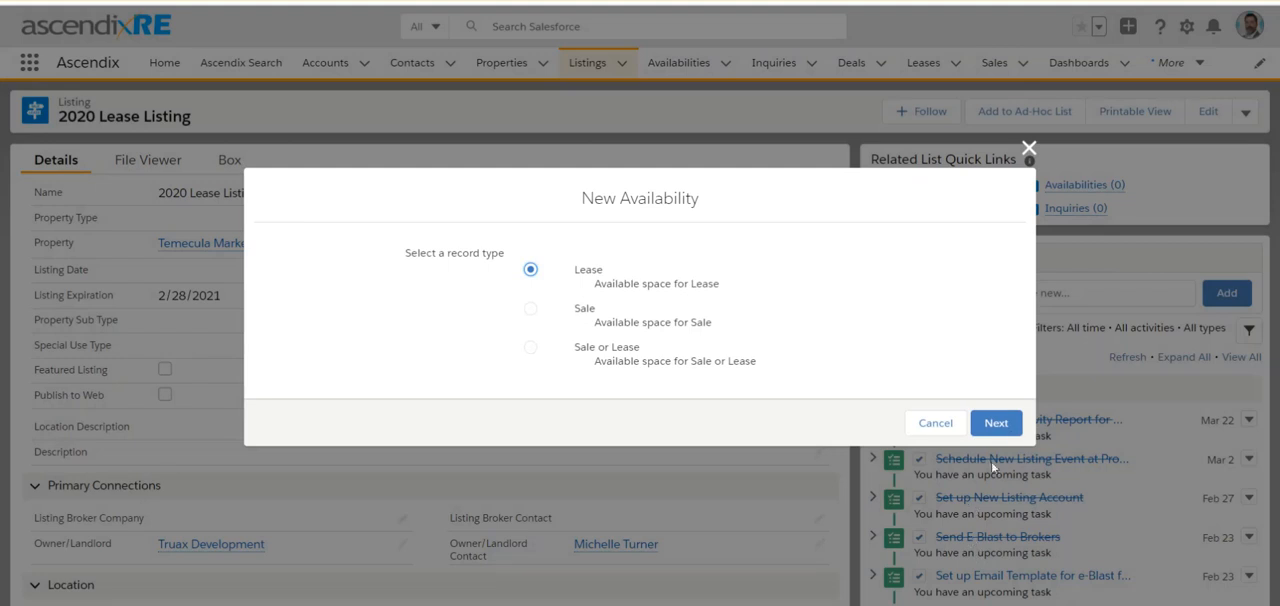
pyautogui.click(1011, 428)
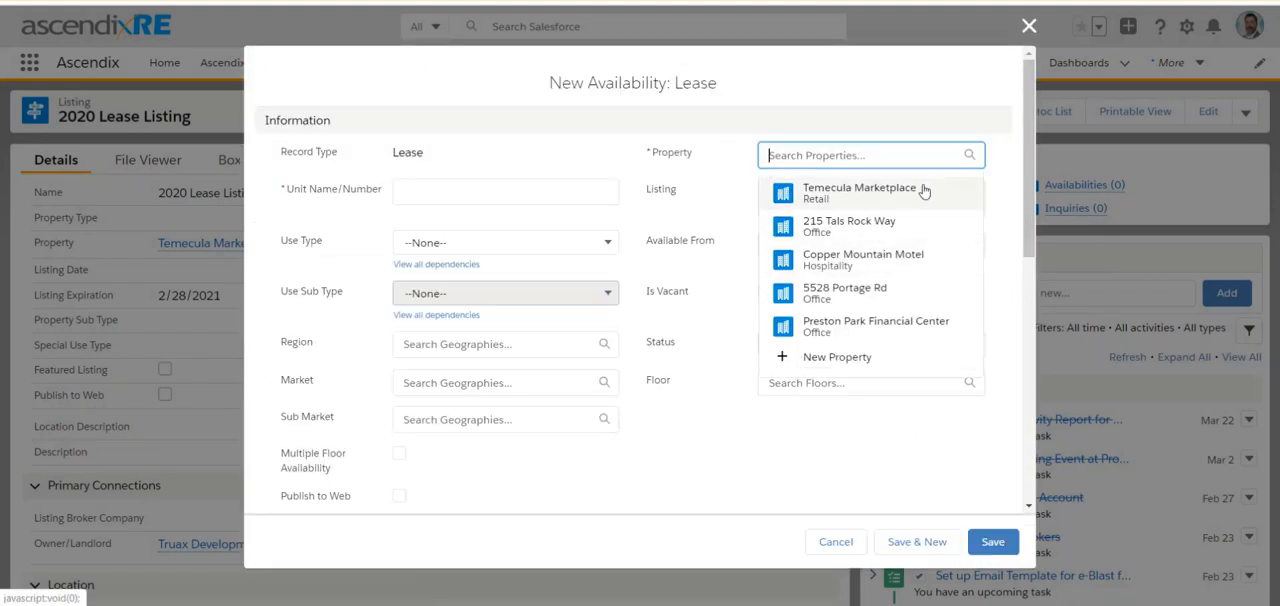
pyautogui.click(859, 190)
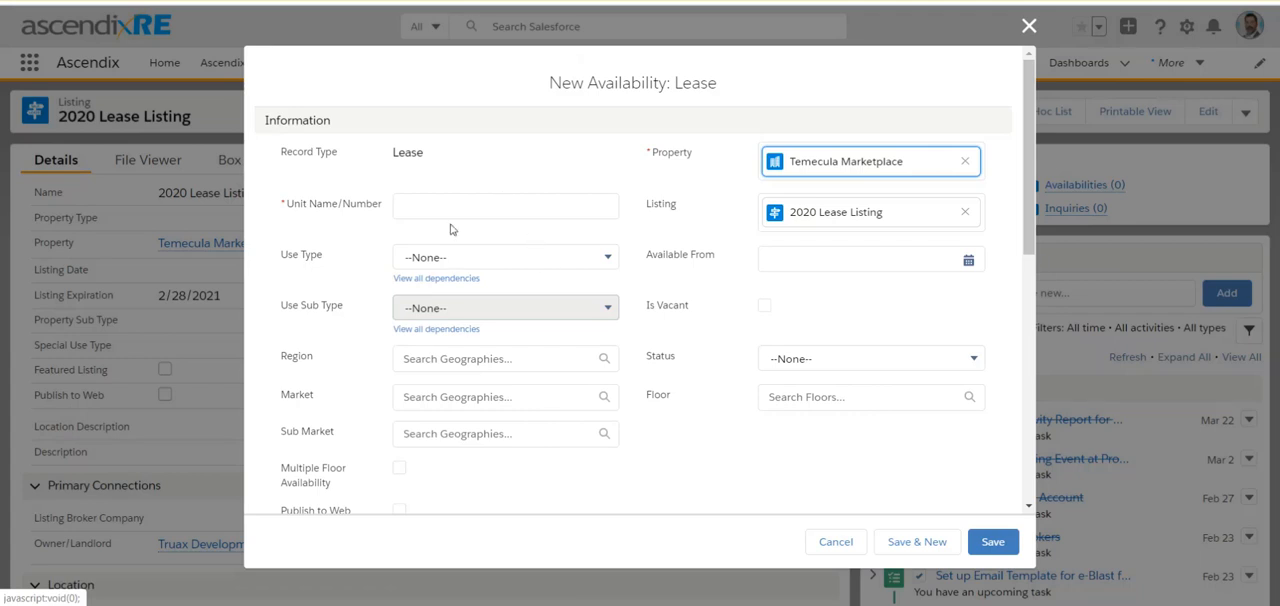
# Examine the availability form's use type, status, space, lease and rent fields, and close it without saving.
pyautogui.click(443, 257)
pyautogui.click(674, 448)
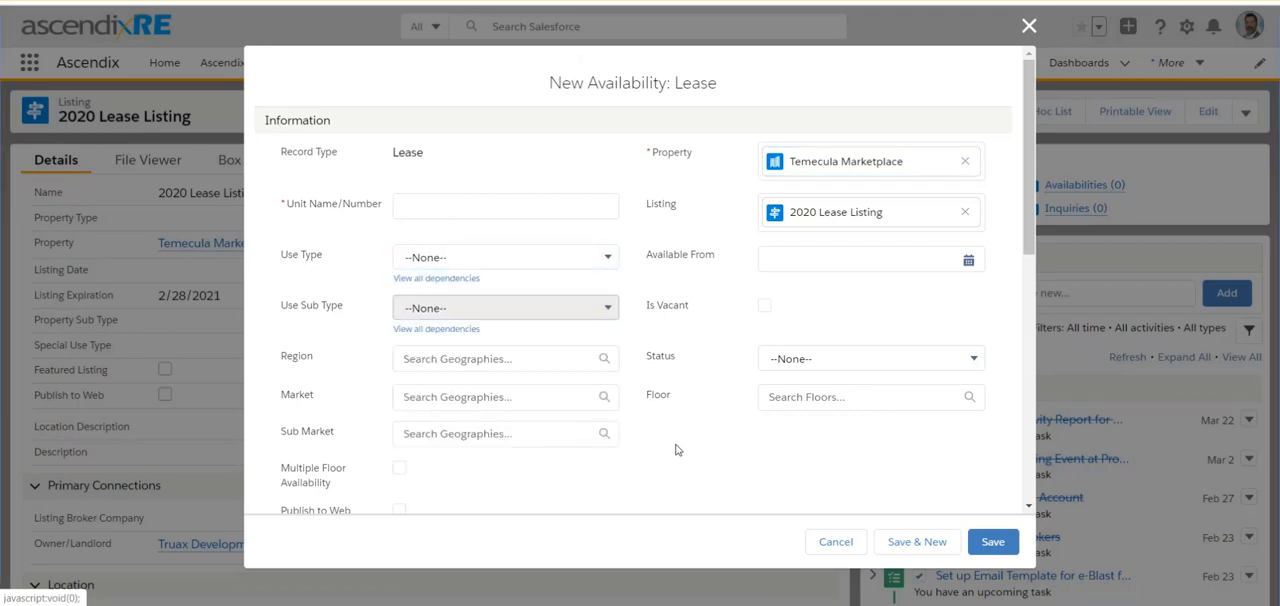
pyautogui.scroll(-2, 674, 448)
pyautogui.click(814, 193)
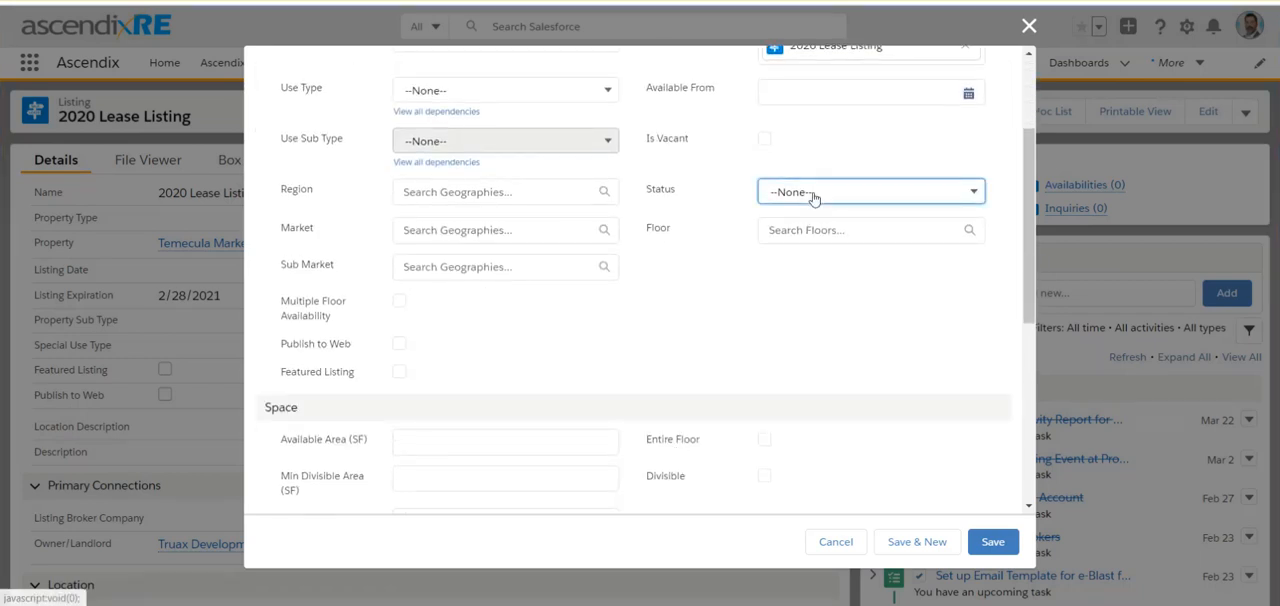
pyautogui.click(646, 358)
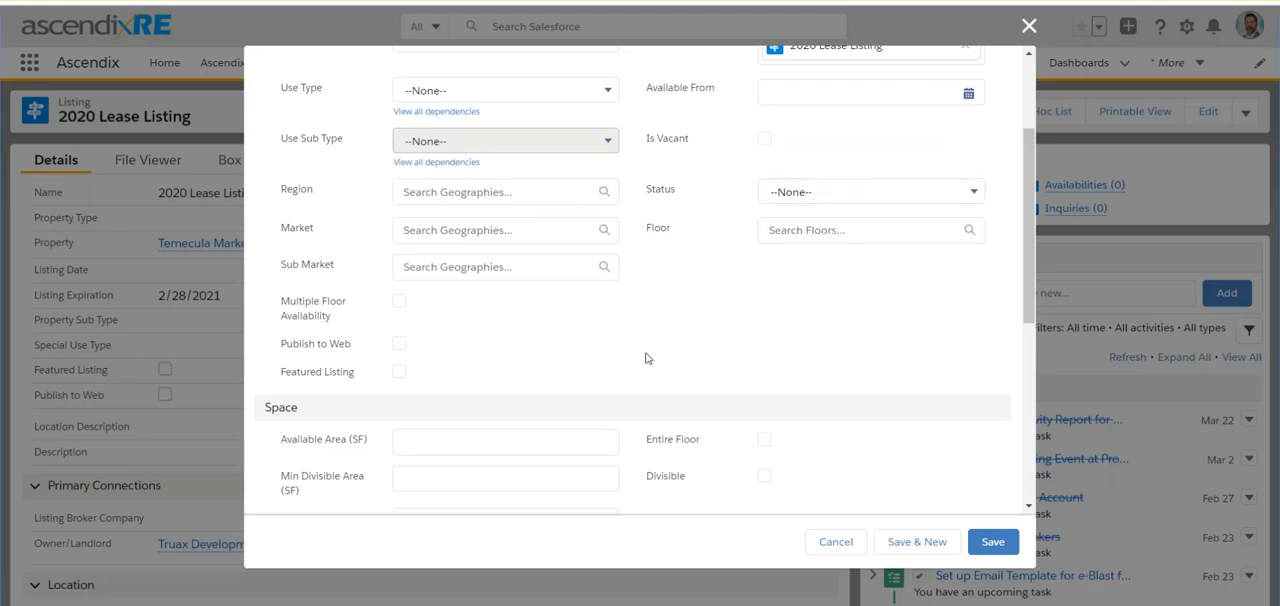
pyautogui.scroll(-2, 646, 358)
pyautogui.scroll(-1, 646, 358)
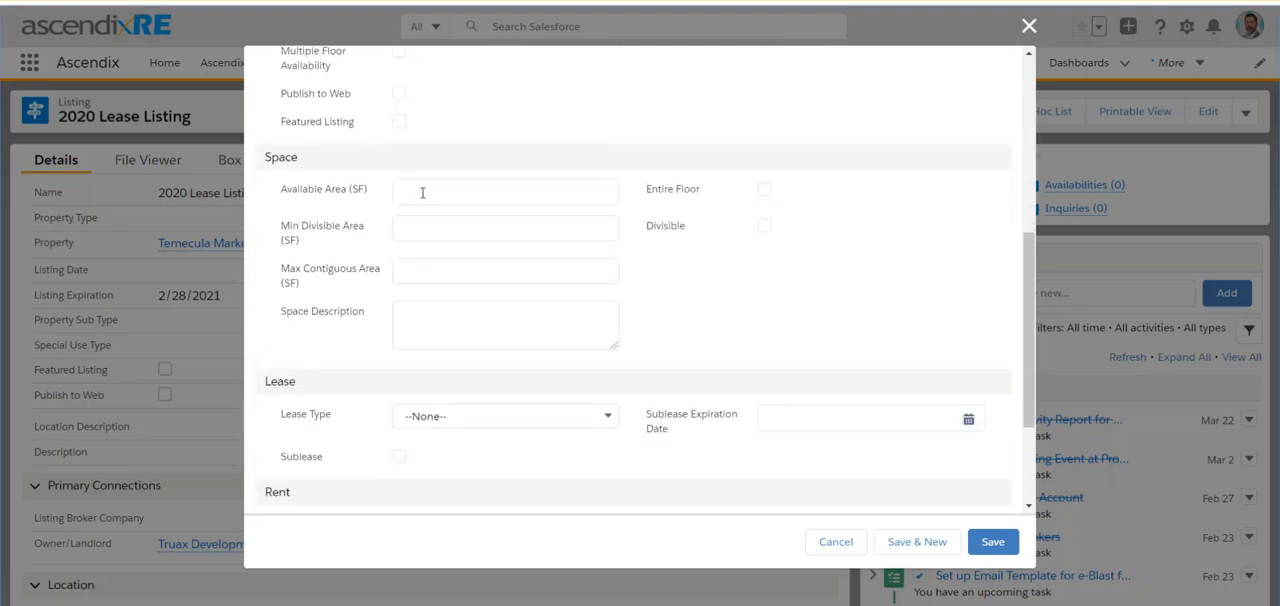
pyautogui.scroll(-1, 489, 211)
pyautogui.scroll(-1, 489, 211)
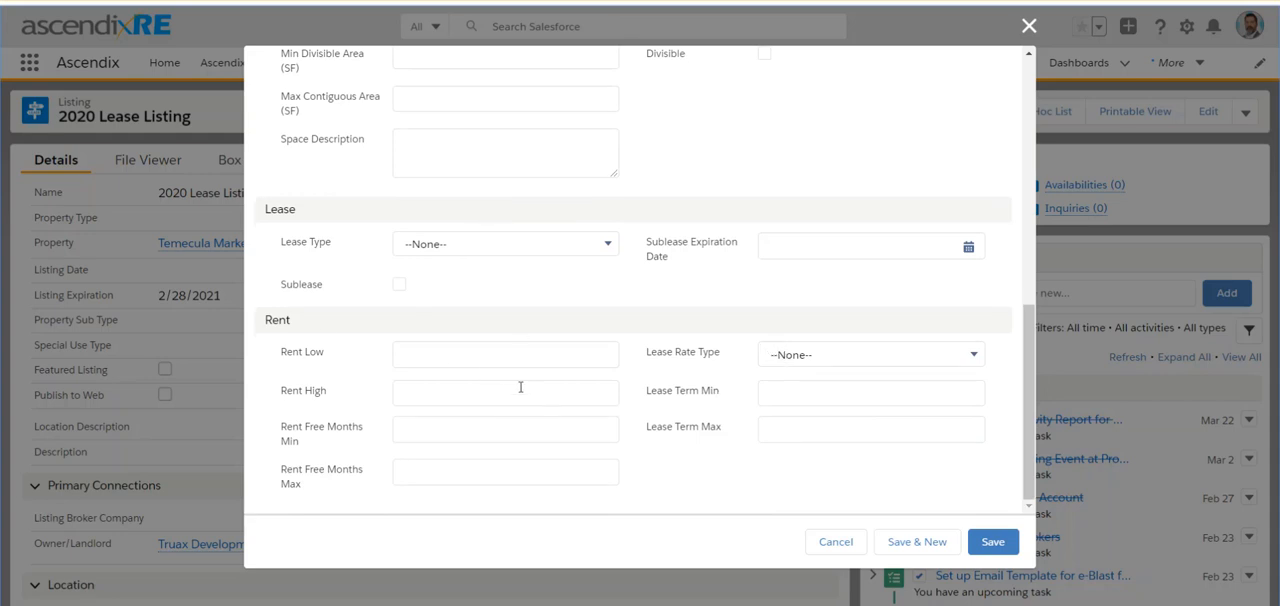
pyautogui.scroll(6, 520, 387)
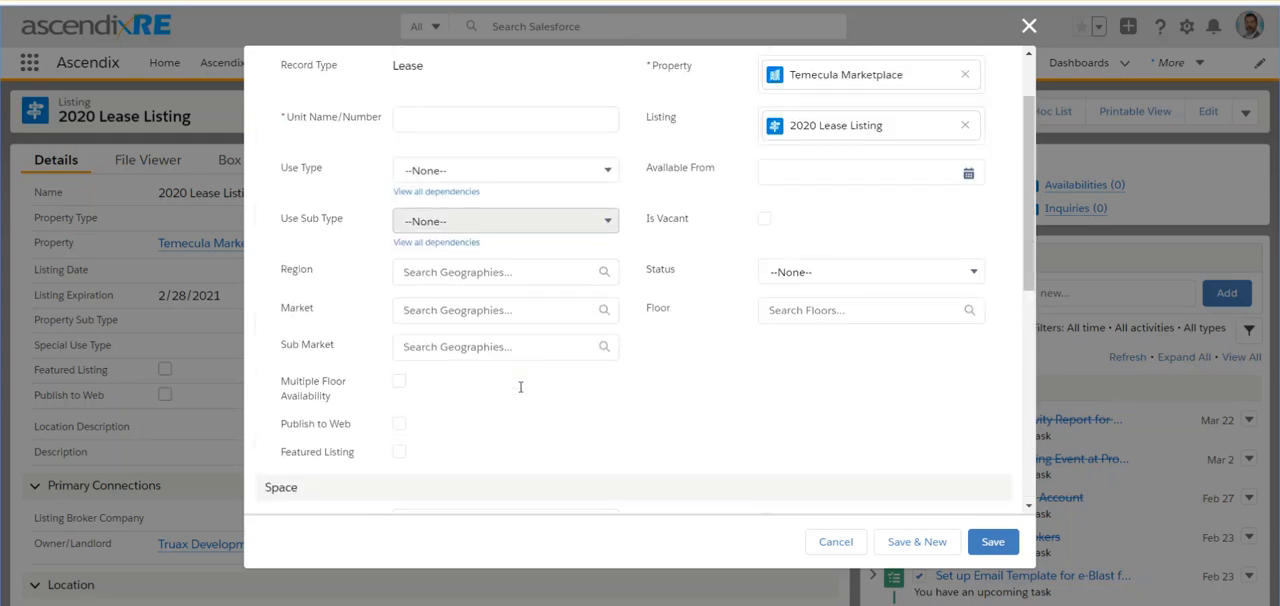
pyautogui.click(1028, 26)
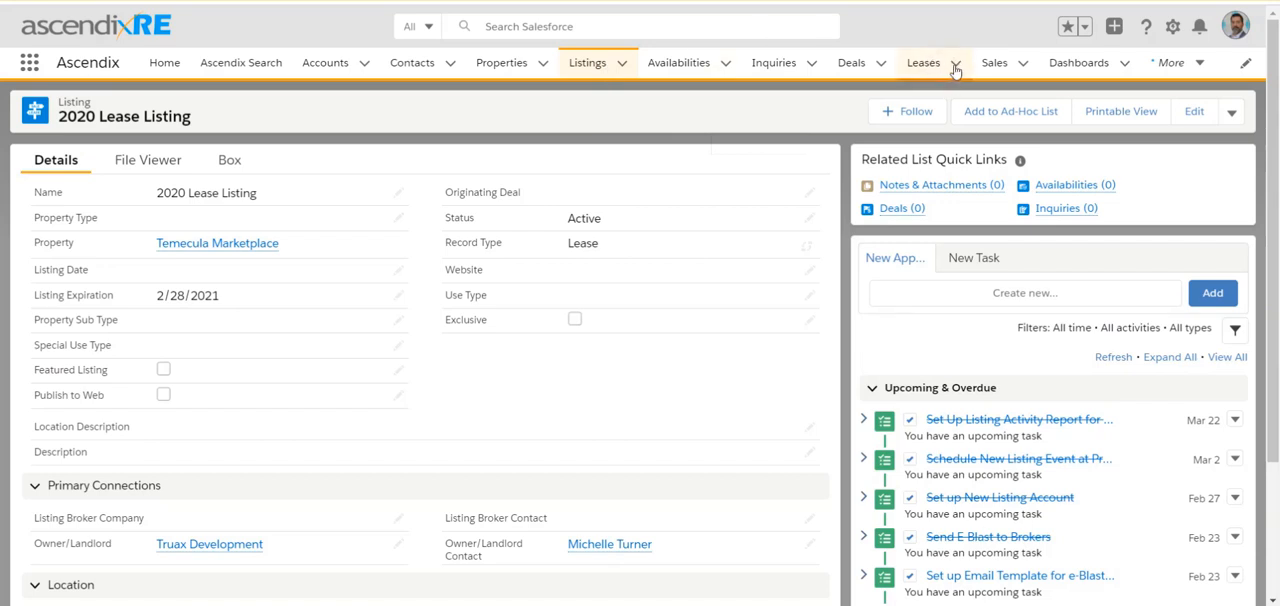
# Open a new lease form from the Temecula Marketplace property, examine its fields, and close it without saving.
pyautogui.click(192, 249)
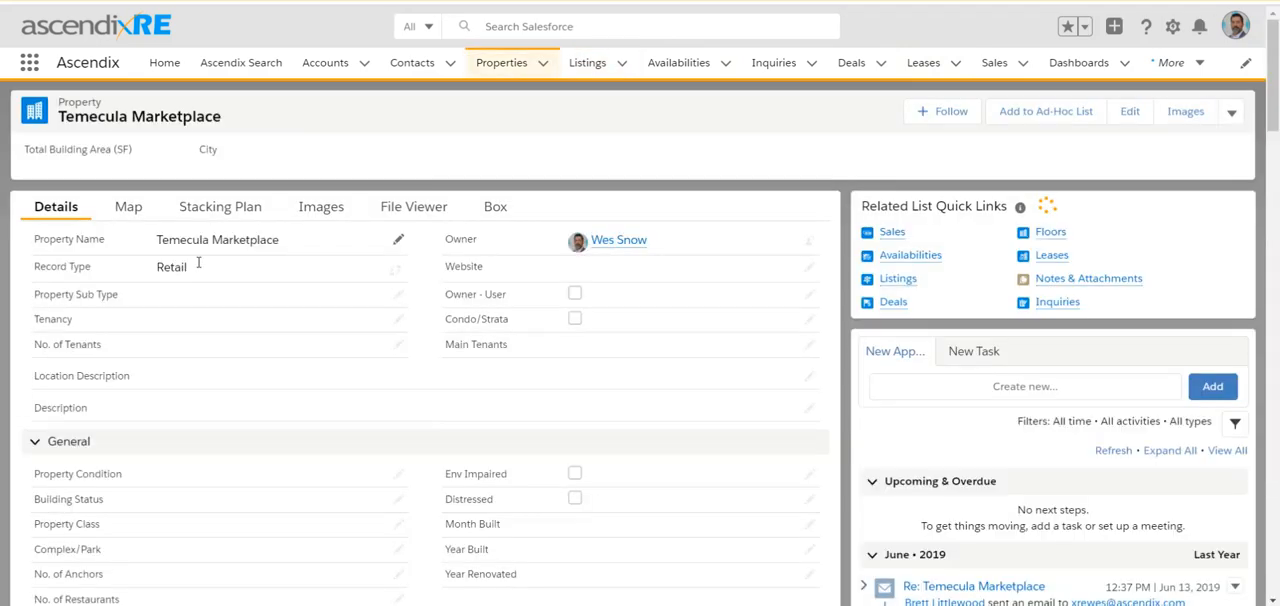
pyautogui.moveTo(1068, 260)
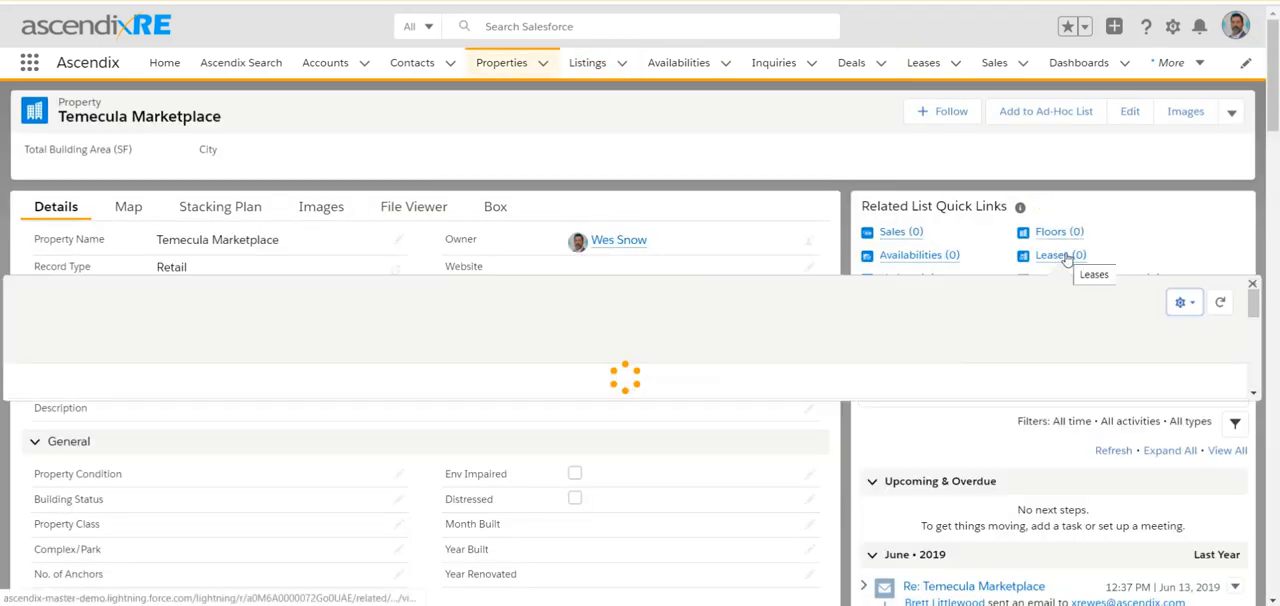
pyautogui.click(1218, 303)
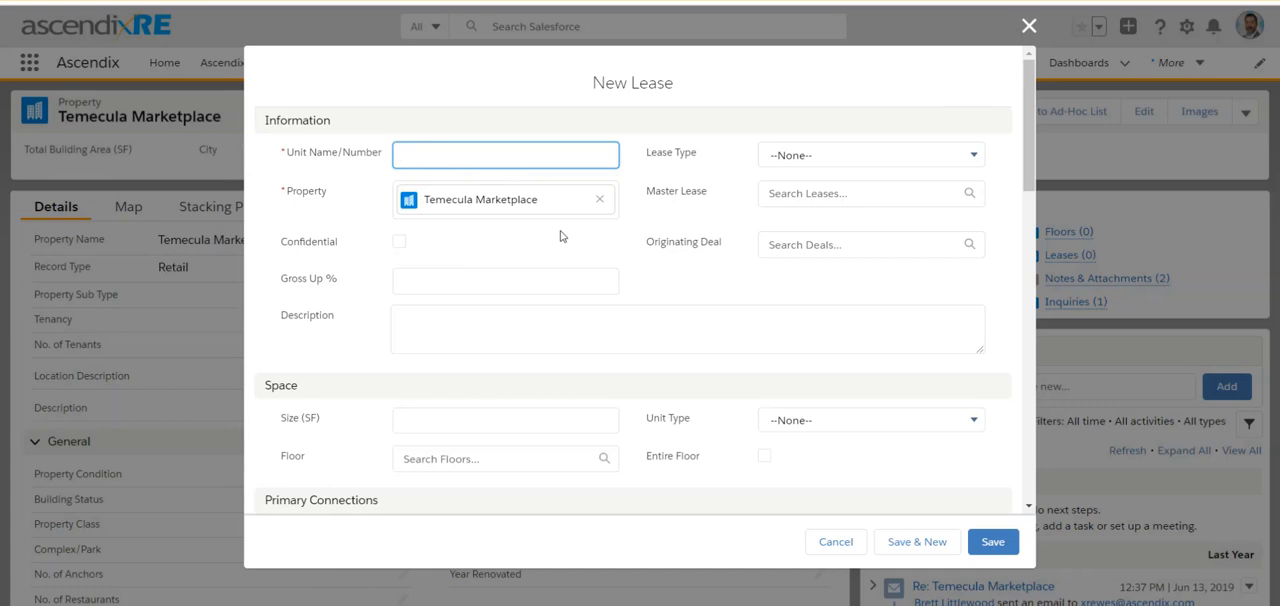
pyautogui.scroll(-3, 561, 236)
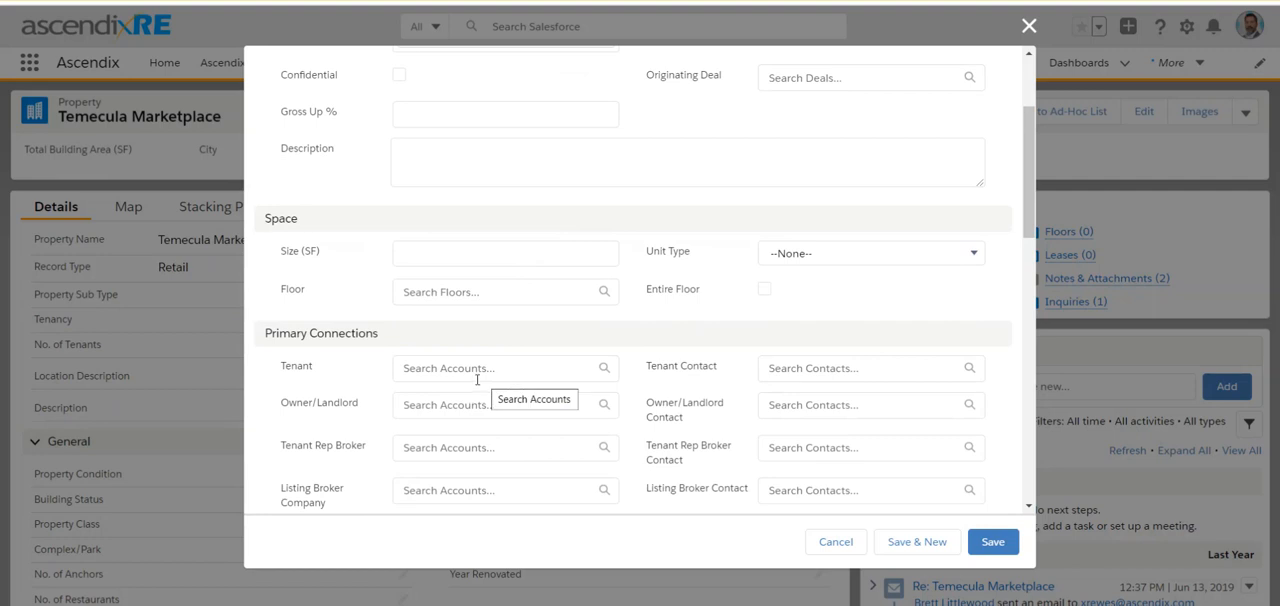
pyautogui.scroll(3, 505, 268)
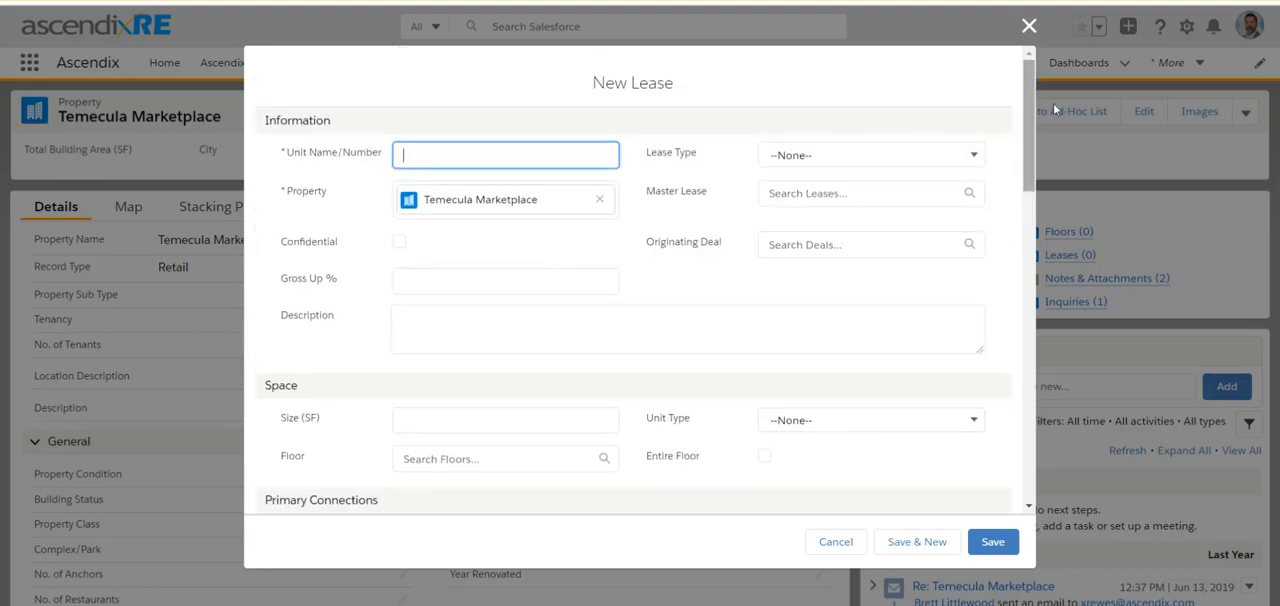
pyautogui.click(1028, 28)
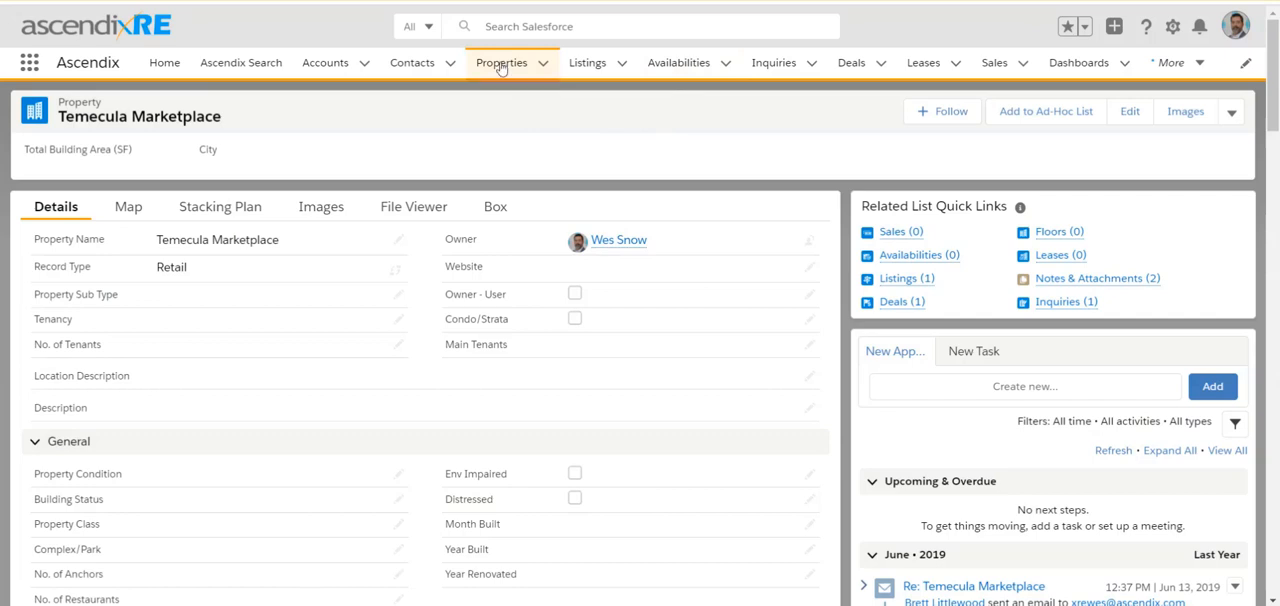
# Open the list of all availabilities and look through its units and properties.
pyautogui.click(688, 70)
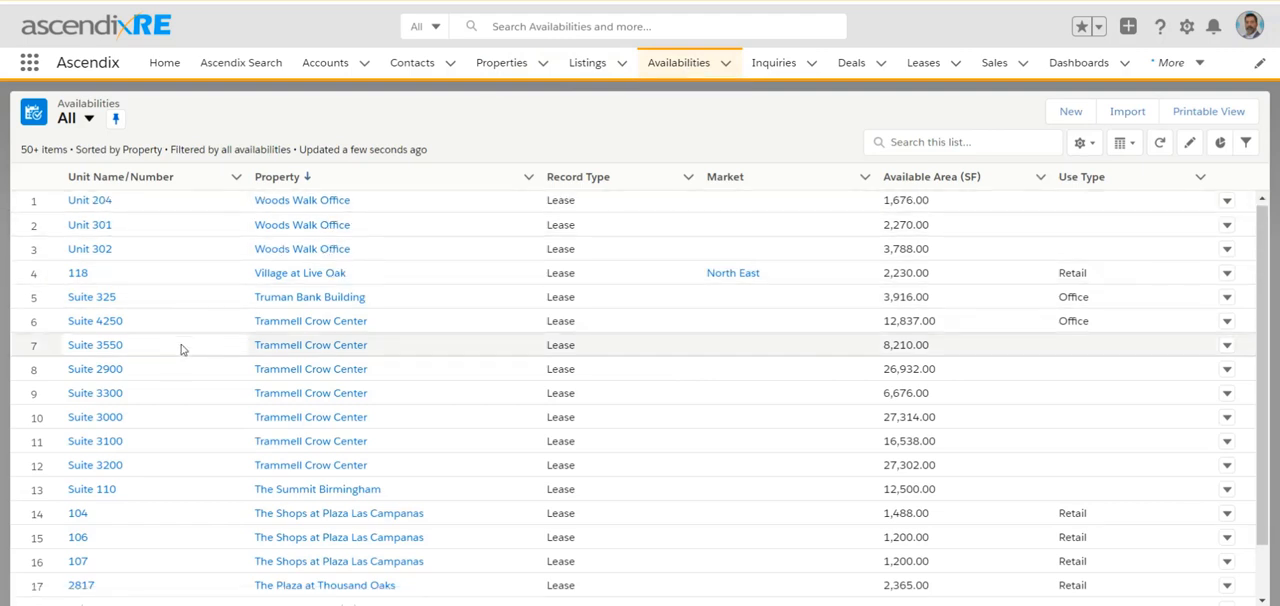
pyautogui.scroll(-5, 182, 348)
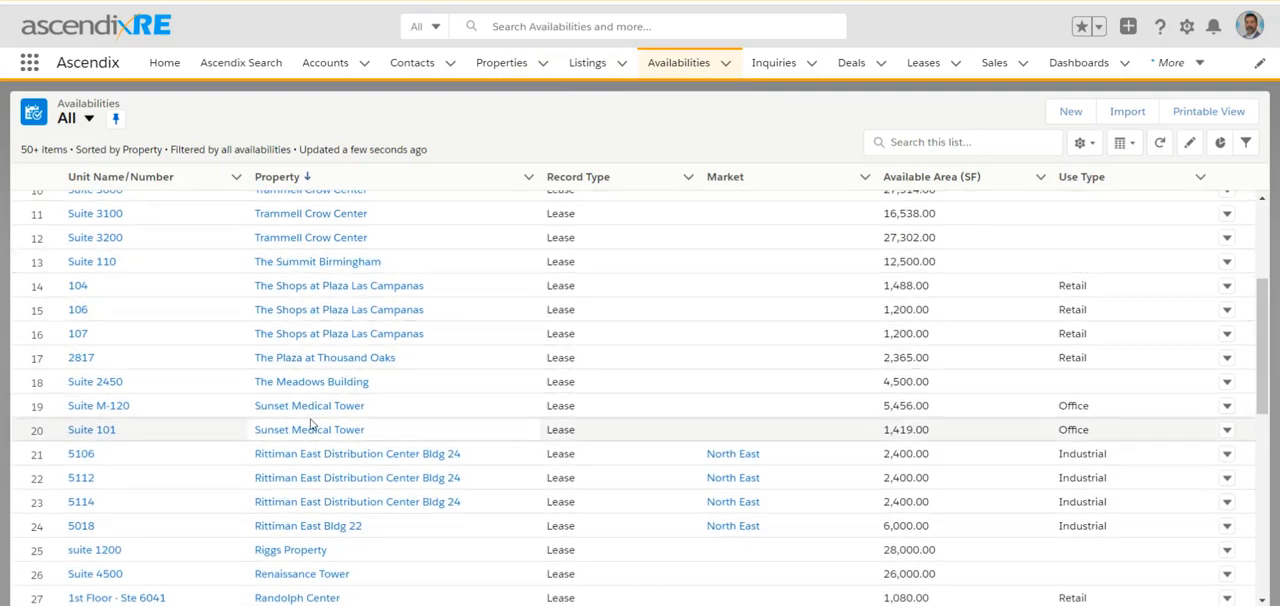
pyautogui.scroll(5, 310, 425)
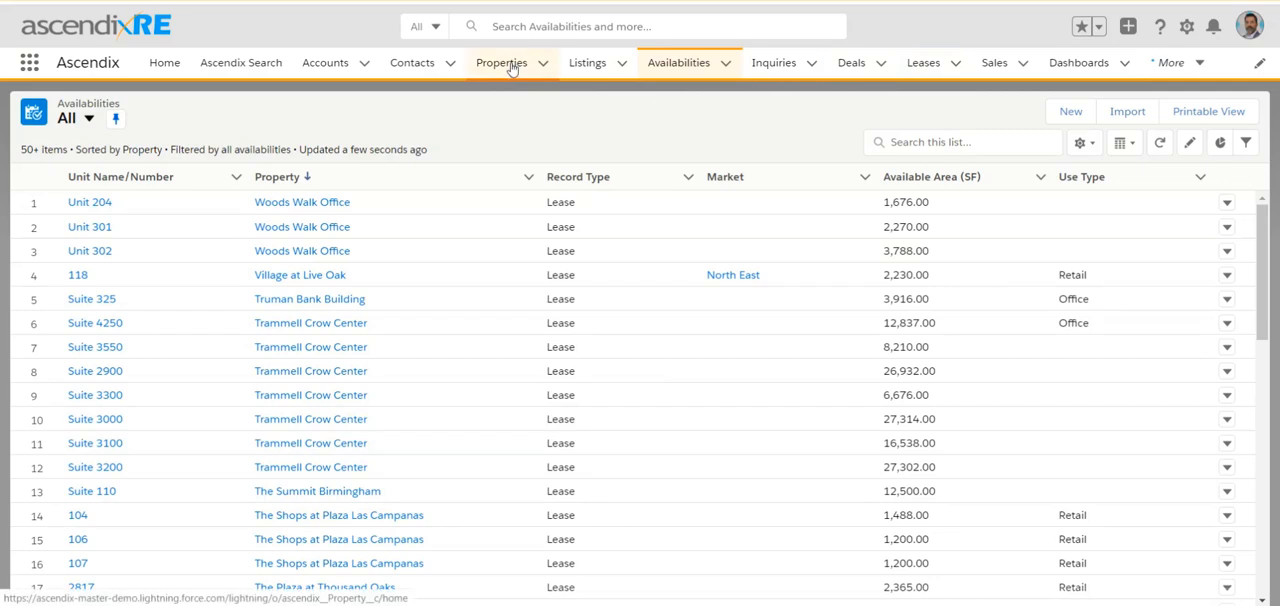
# Reopen the 2020 Lease Listing from the listings and start a new Lease availability from it.
pyautogui.click(576, 72)
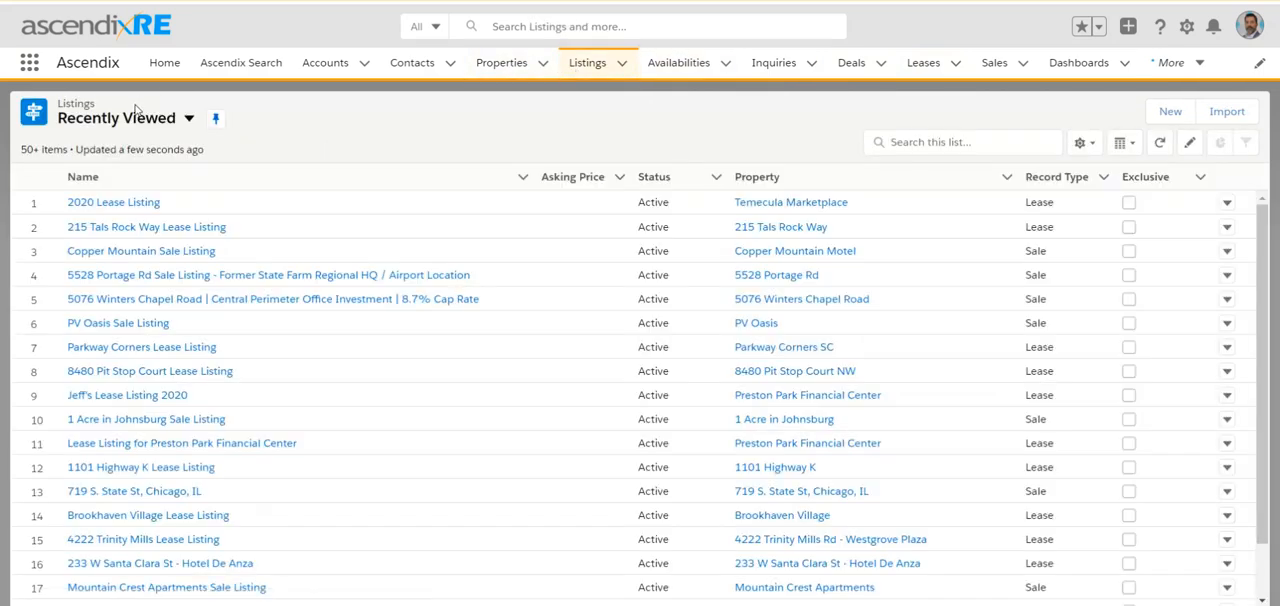
pyautogui.click(148, 204)
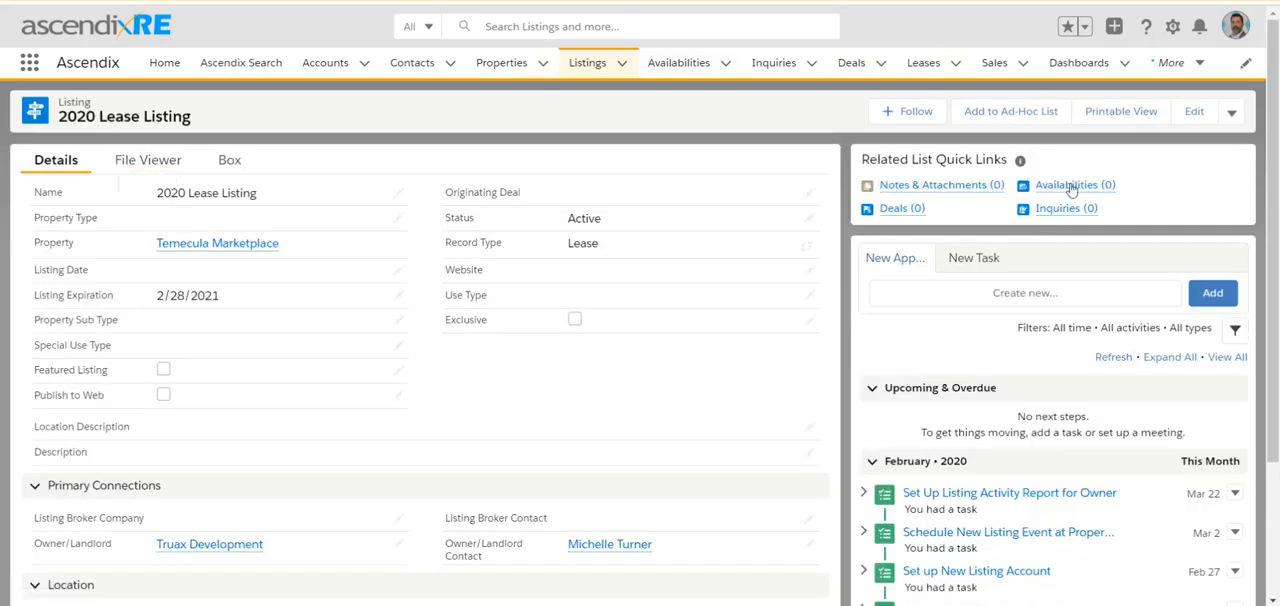
pyautogui.moveTo(1072, 190)
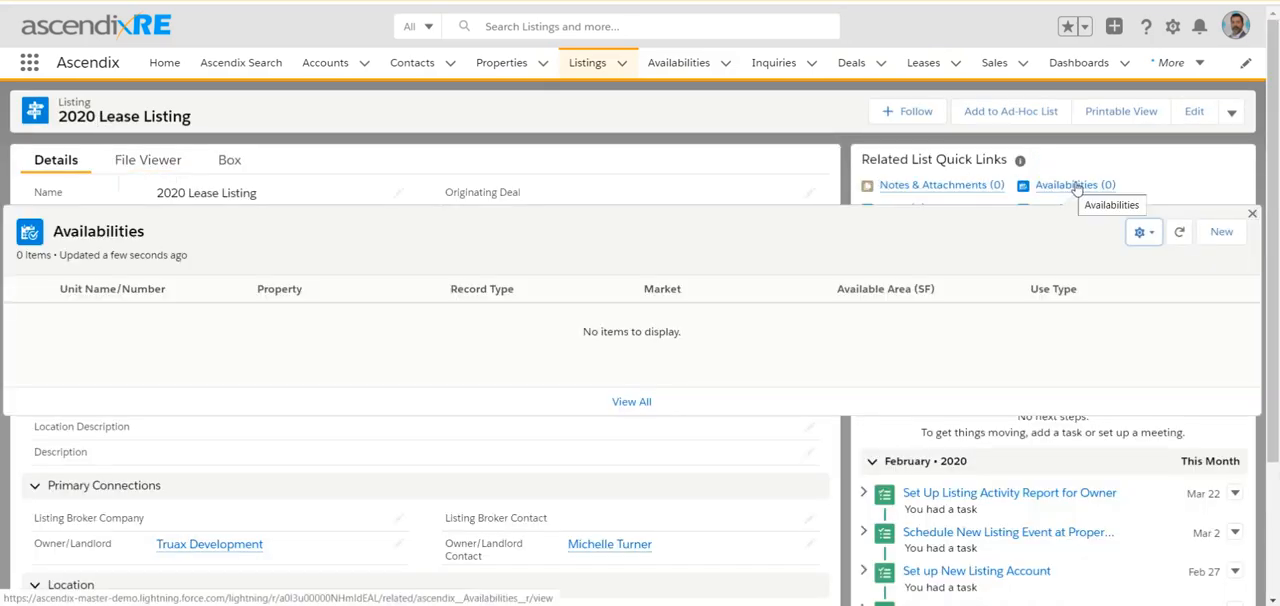
pyautogui.click(1222, 232)
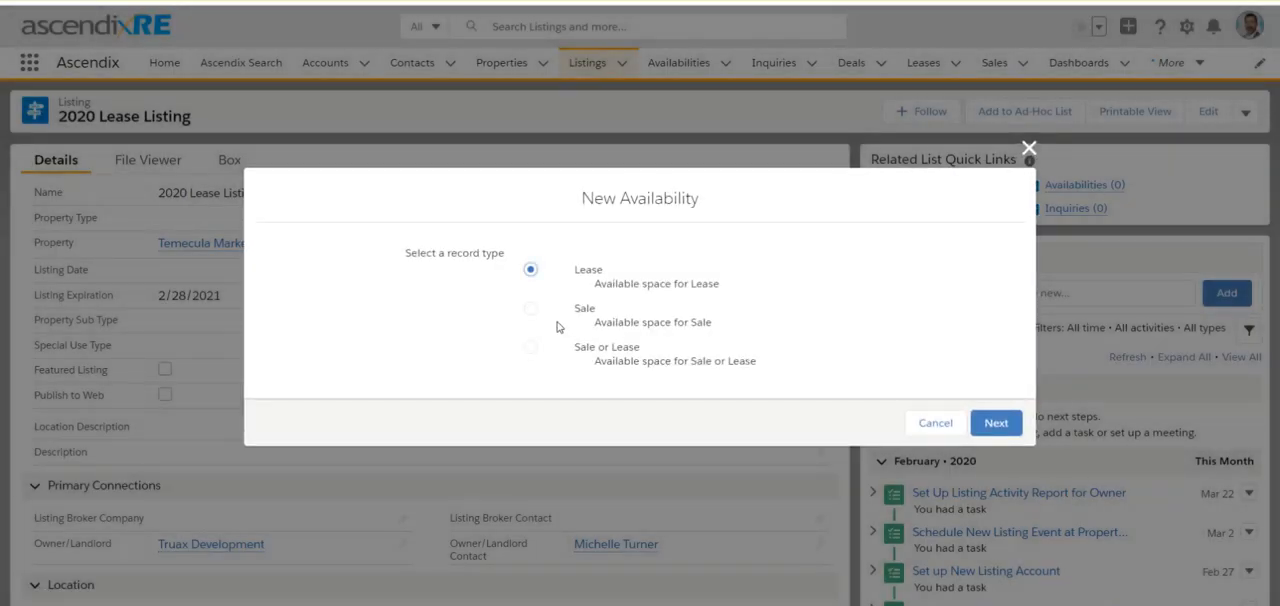
pyautogui.click(997, 423)
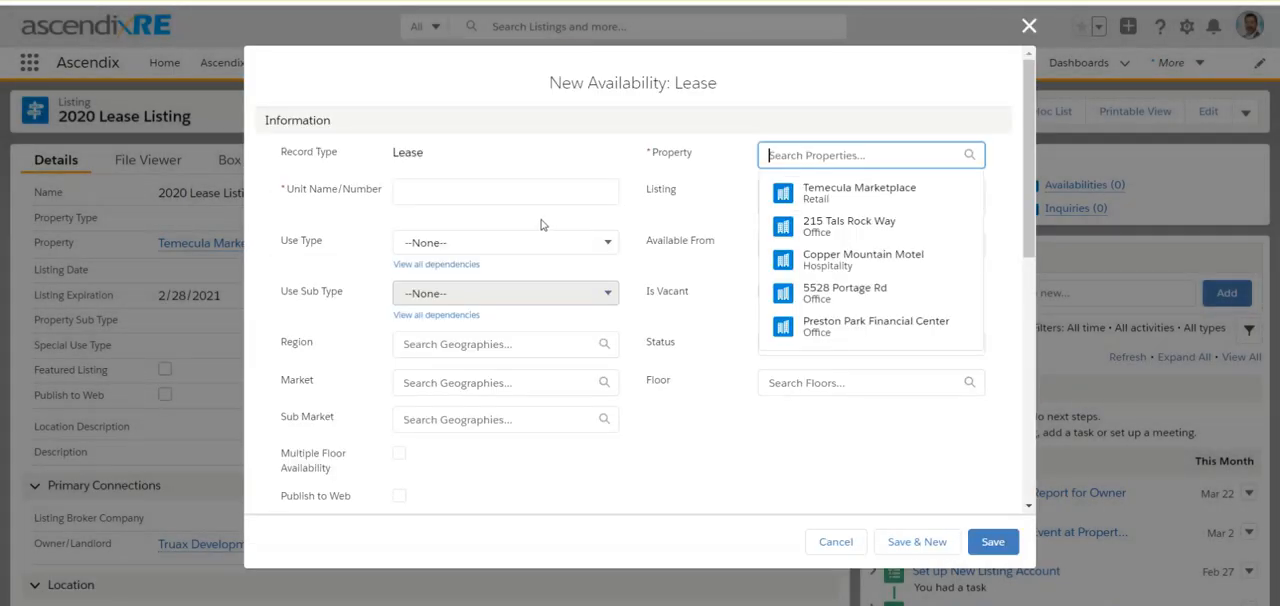
# Fill in the availability with unit name Suite 200, property Temecula Marketplace and use type Retail.
pyautogui.click(532, 194)
pyautogui.write('Suite')
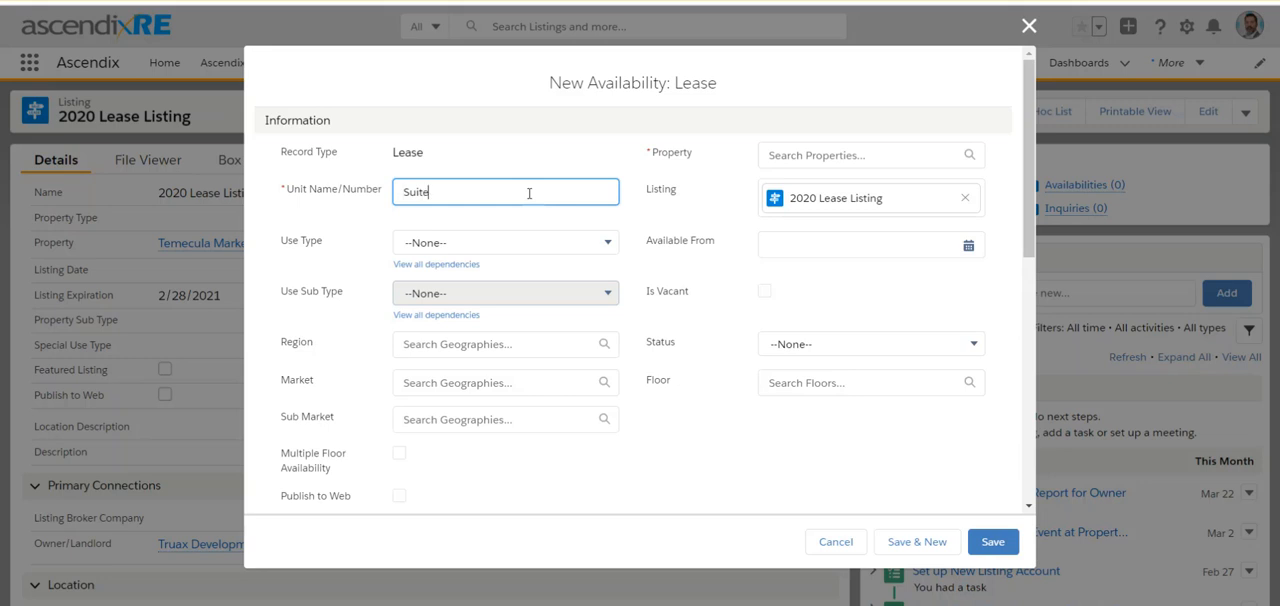
pyautogui.write(' 200')
pyautogui.click(853, 155)
pyautogui.click(850, 192)
pyautogui.click(492, 256)
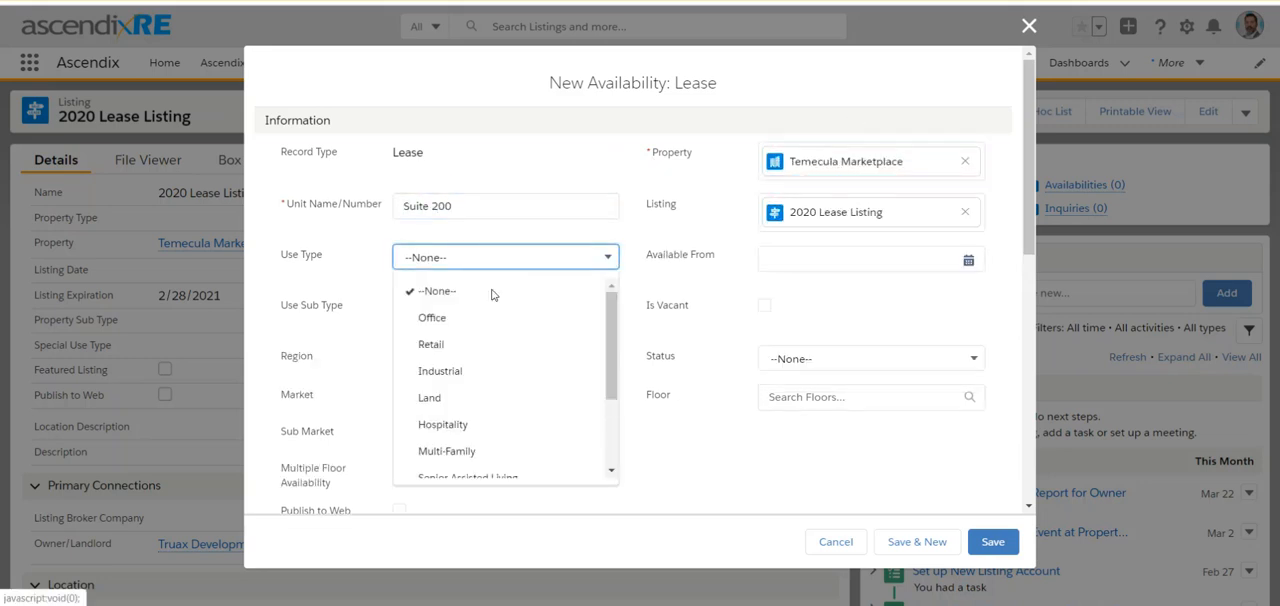
pyautogui.click(484, 345)
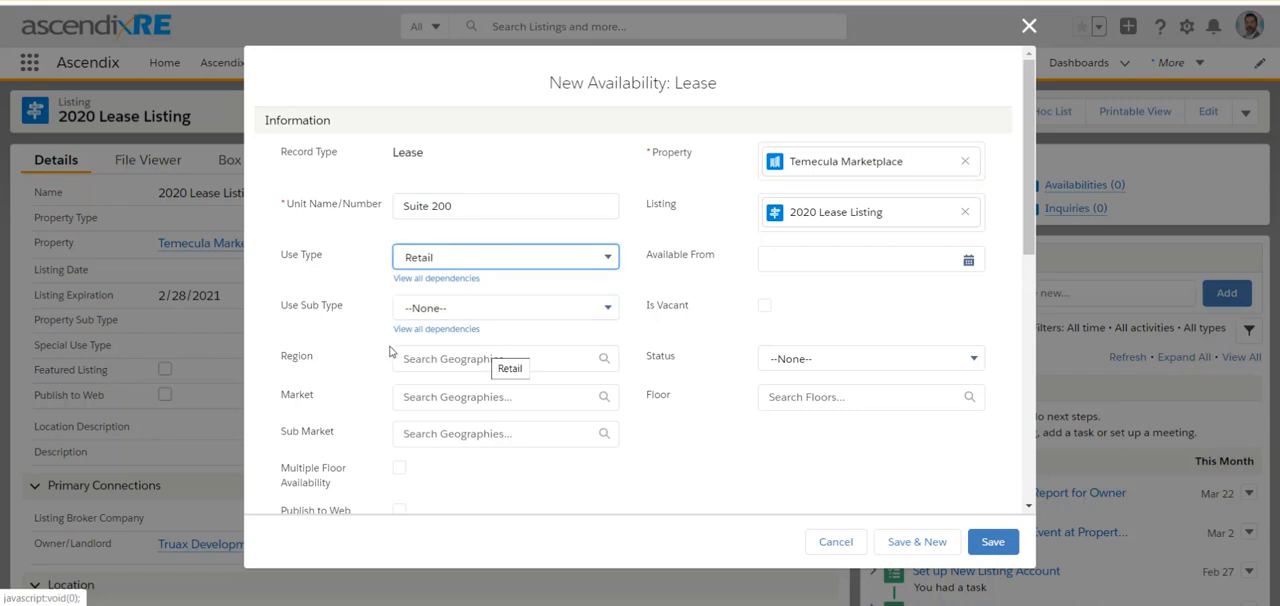
# Set the Suite 200 availability's available area to 5,000 SF.
pyautogui.scroll(-5, 583, 349)
pyautogui.click(566, 357)
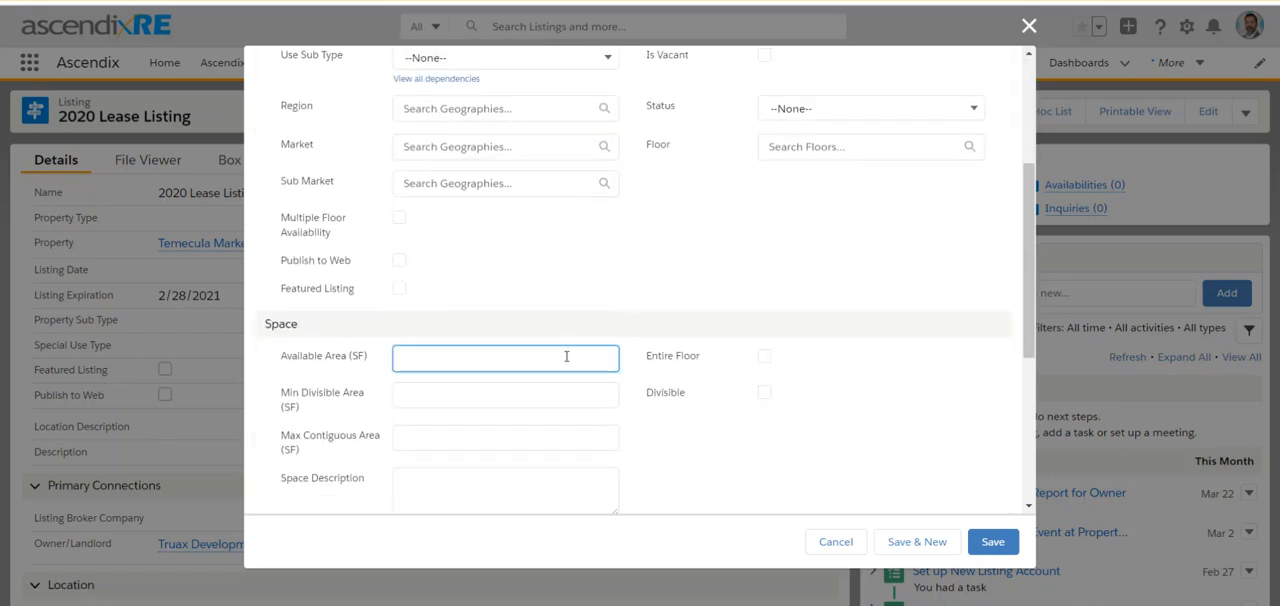
pyautogui.write('5,000')
pyautogui.press('Tab')
pyautogui.scroll(-3, 570, 355)
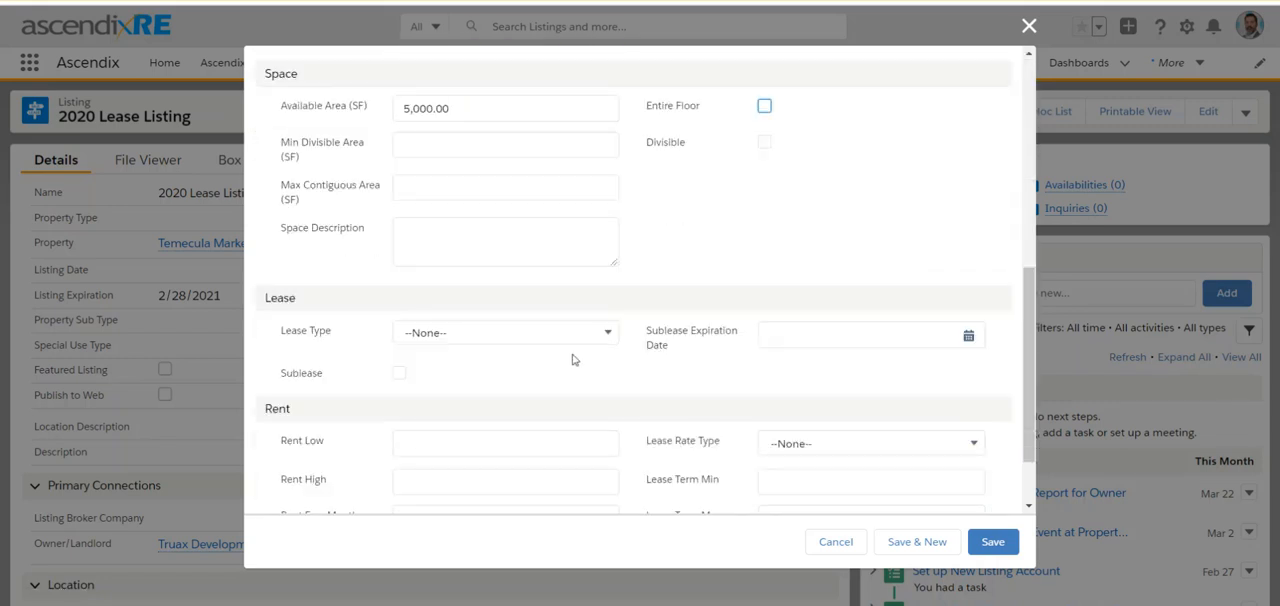
# Set the availability's low rent to 28 and high rent to 35, and save the record.
pyautogui.scroll(-2, 366, 371)
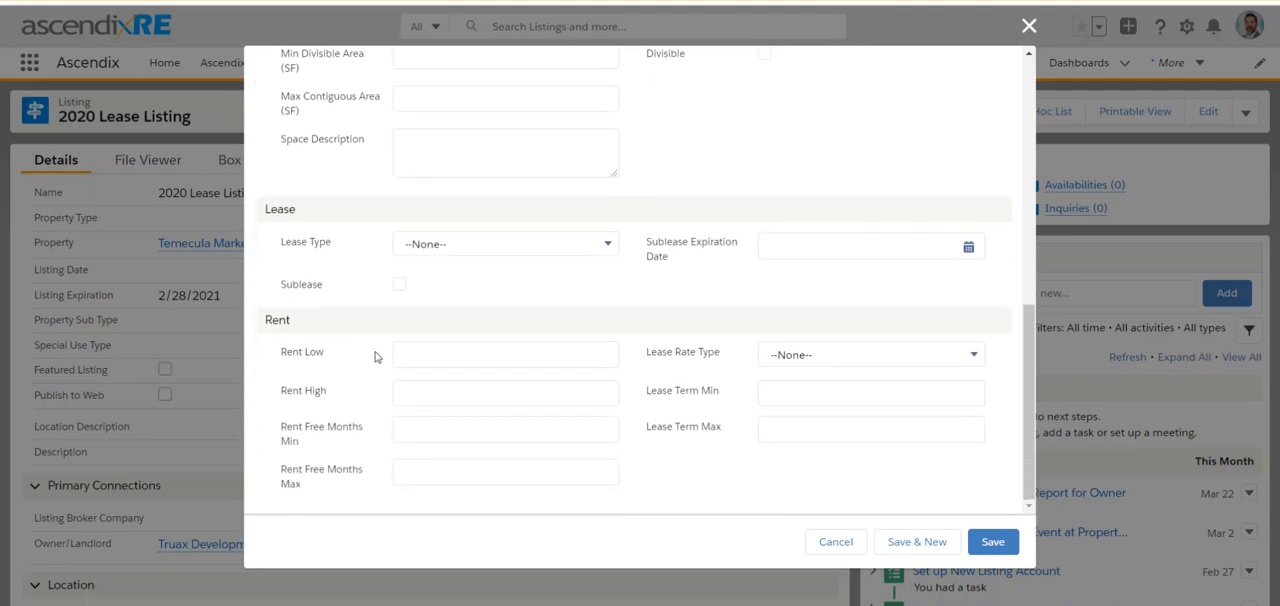
pyautogui.click(480, 246)
pyautogui.click(480, 250)
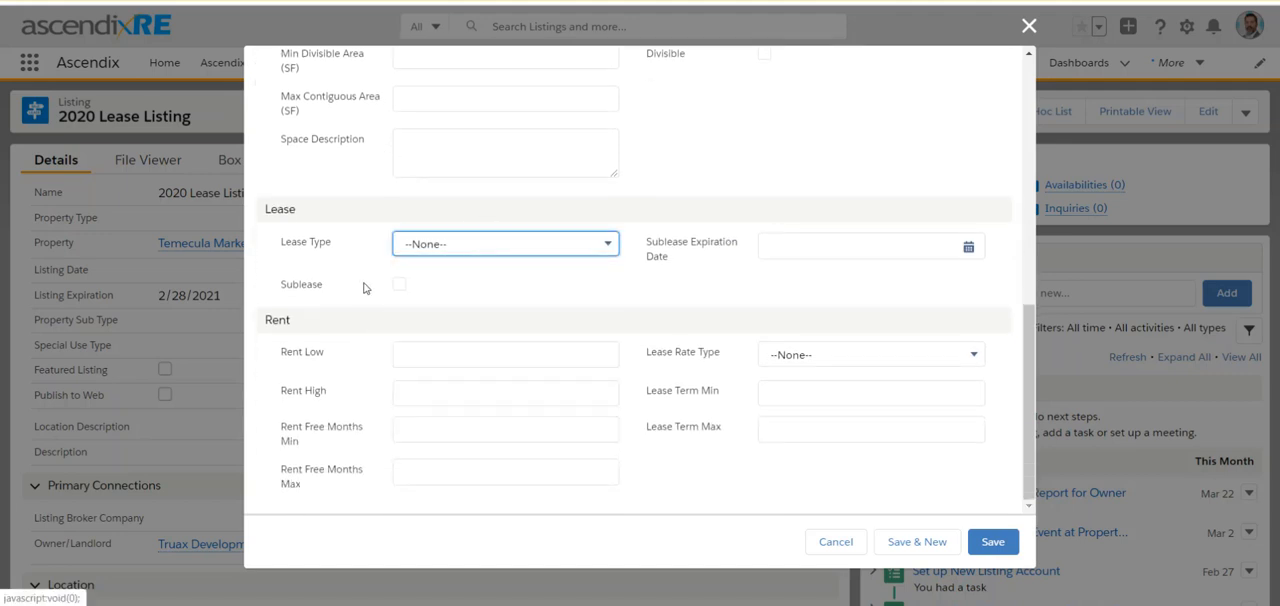
pyautogui.click(488, 357)
pyautogui.write('28')
pyautogui.press('Tab')
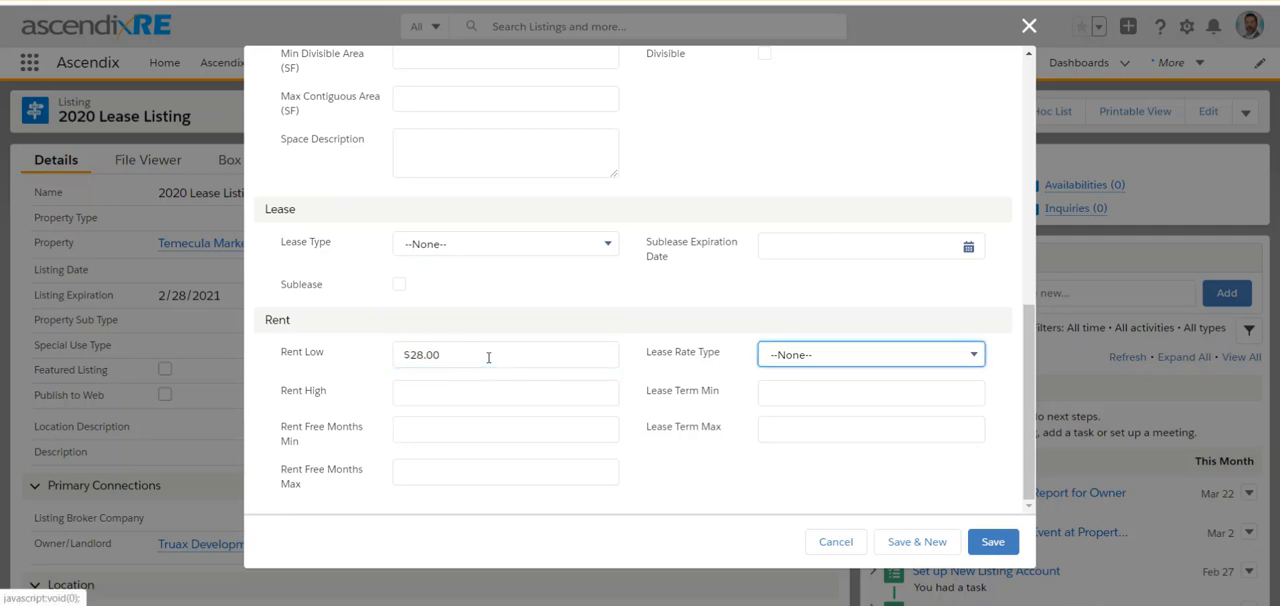
pyautogui.press('Tab')
pyautogui.write('35')
pyautogui.click(1005, 548)
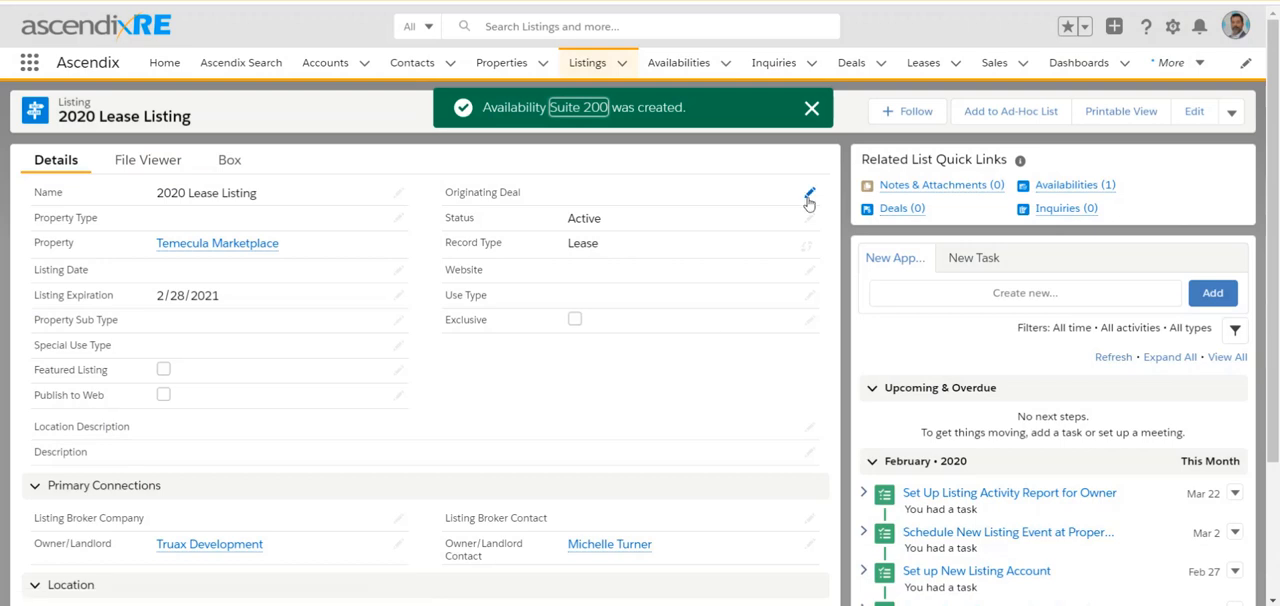
pyautogui.click(812, 108)
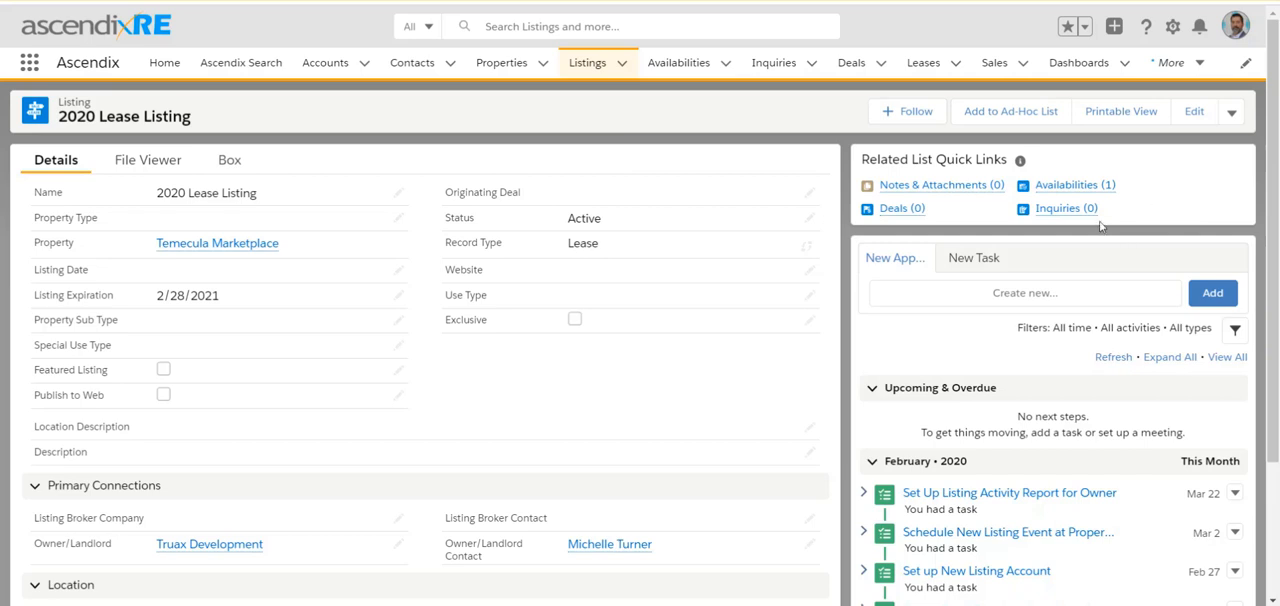
# Start a new inquiry of record type Lease from the 2020 Lease Listing's related inquiries.
pyautogui.moveTo(1062, 216)
pyautogui.moveTo(1072, 213)
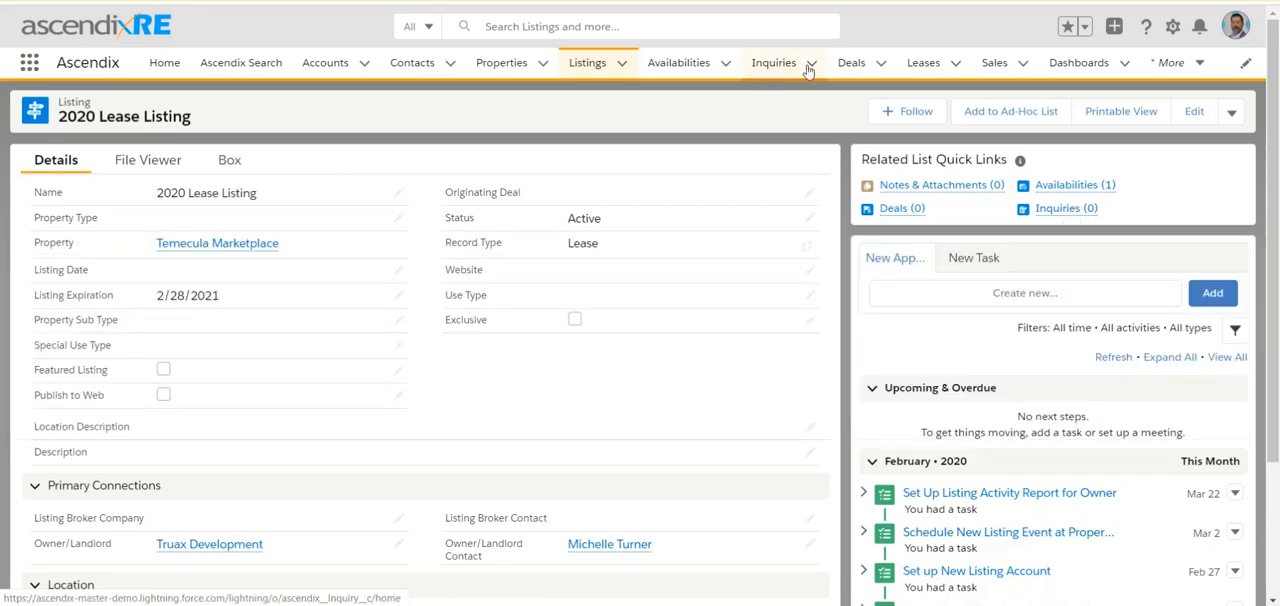
pyautogui.click(815, 64)
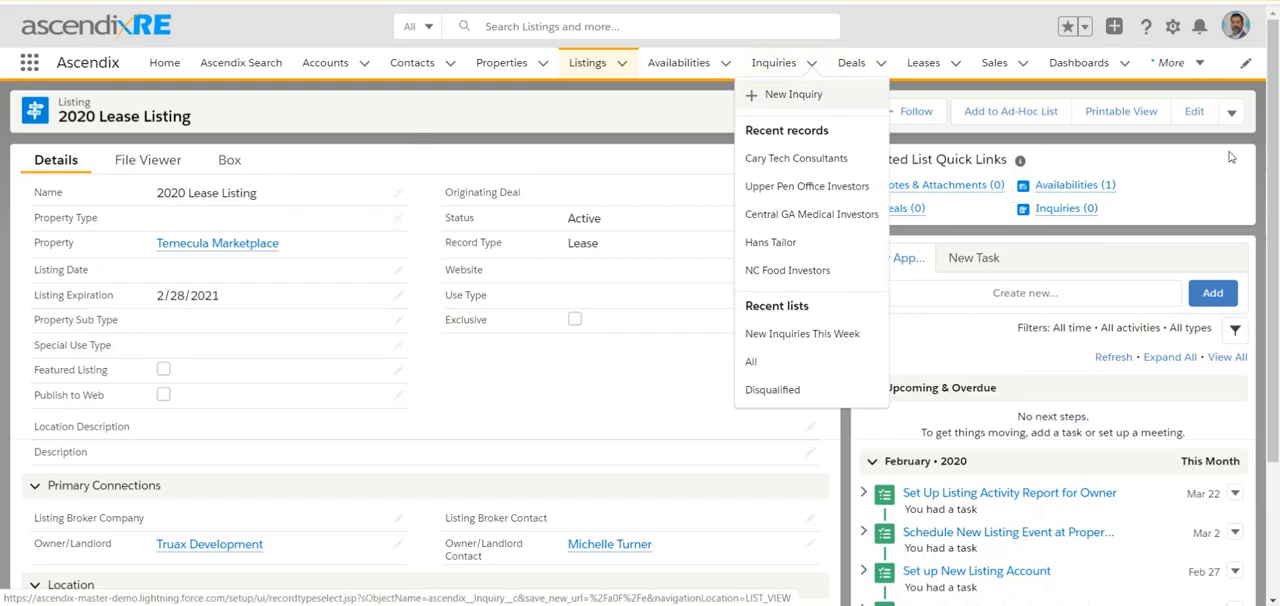
pyautogui.click(1228, 194)
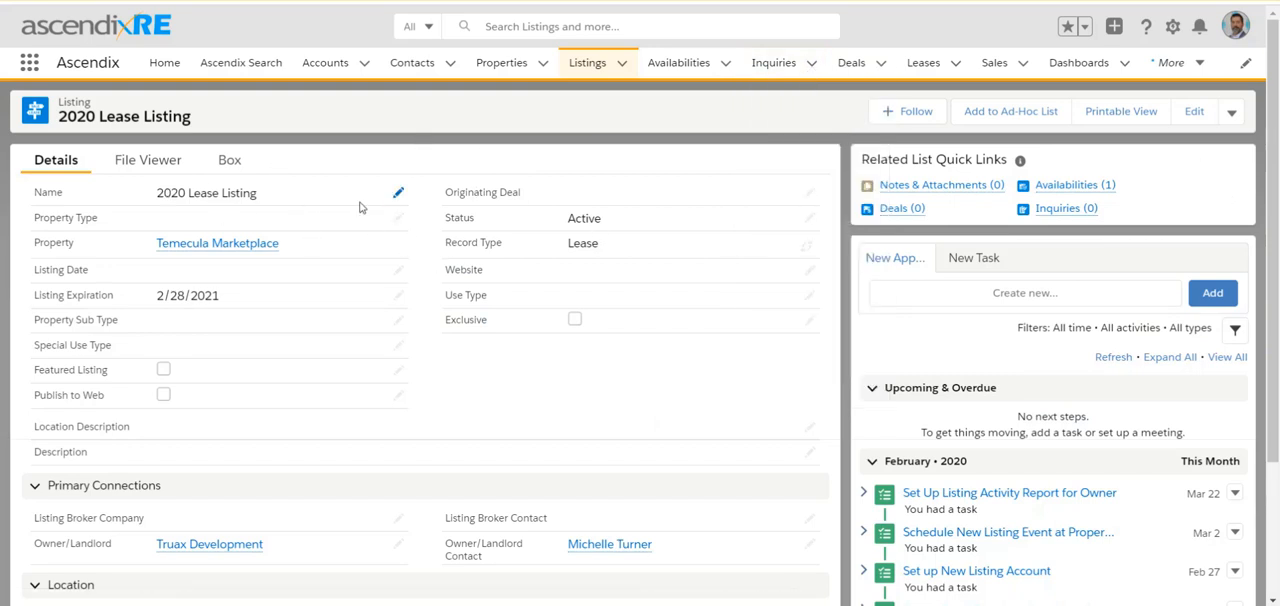
pyautogui.moveTo(1050, 219)
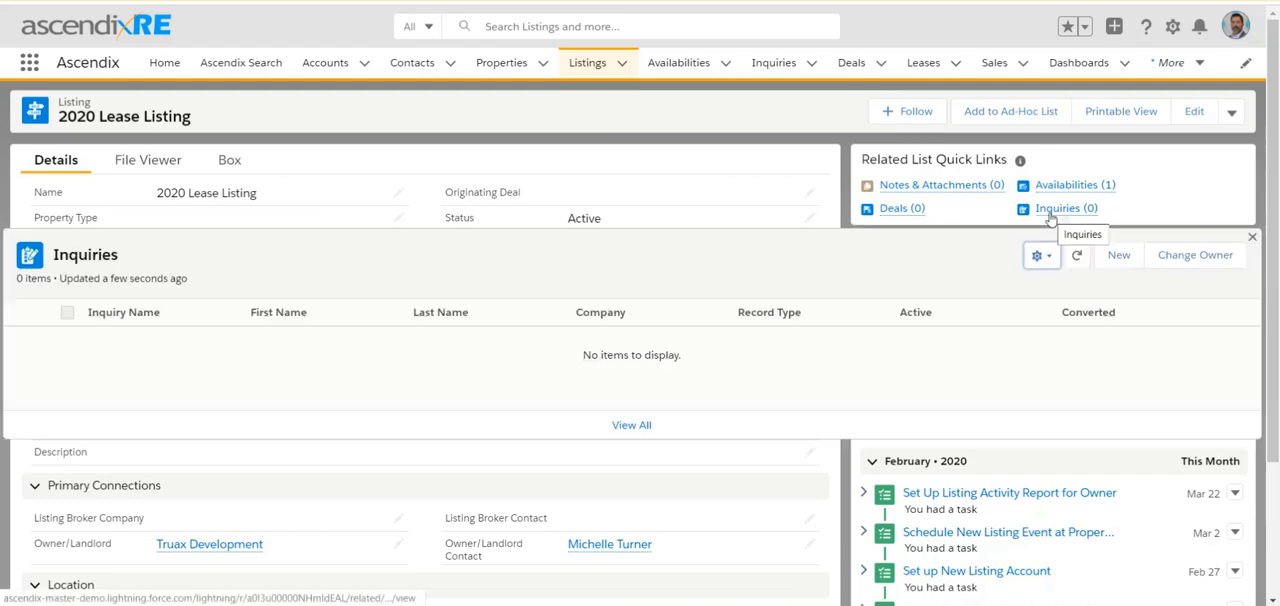
pyautogui.click(1117, 253)
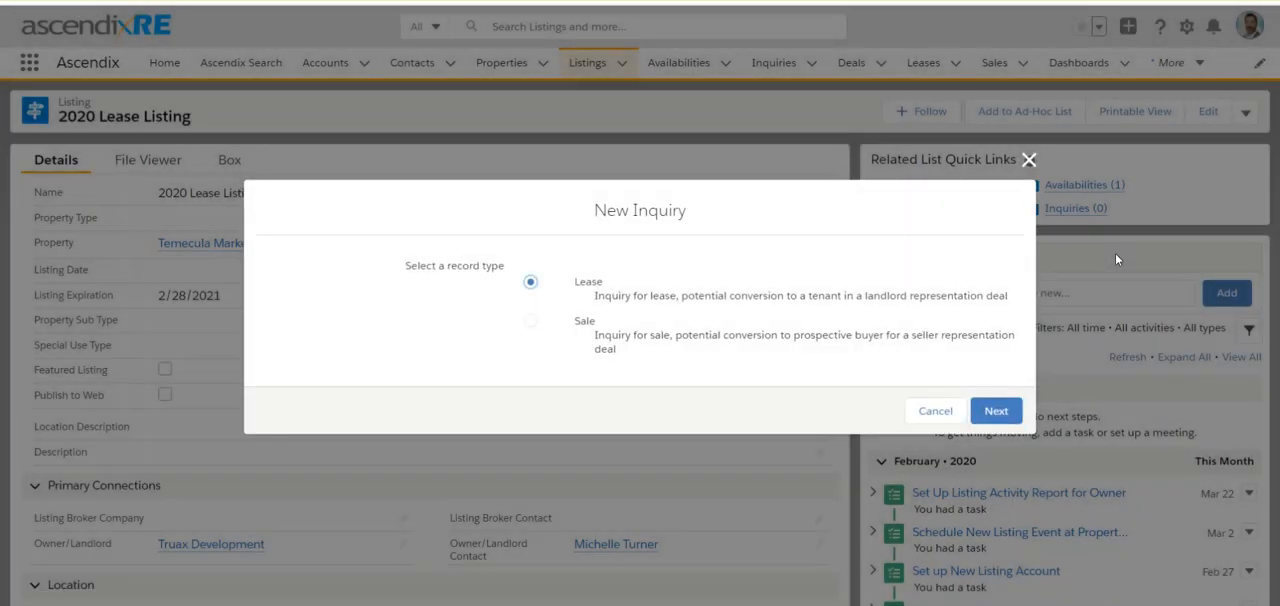
pyautogui.click(994, 410)
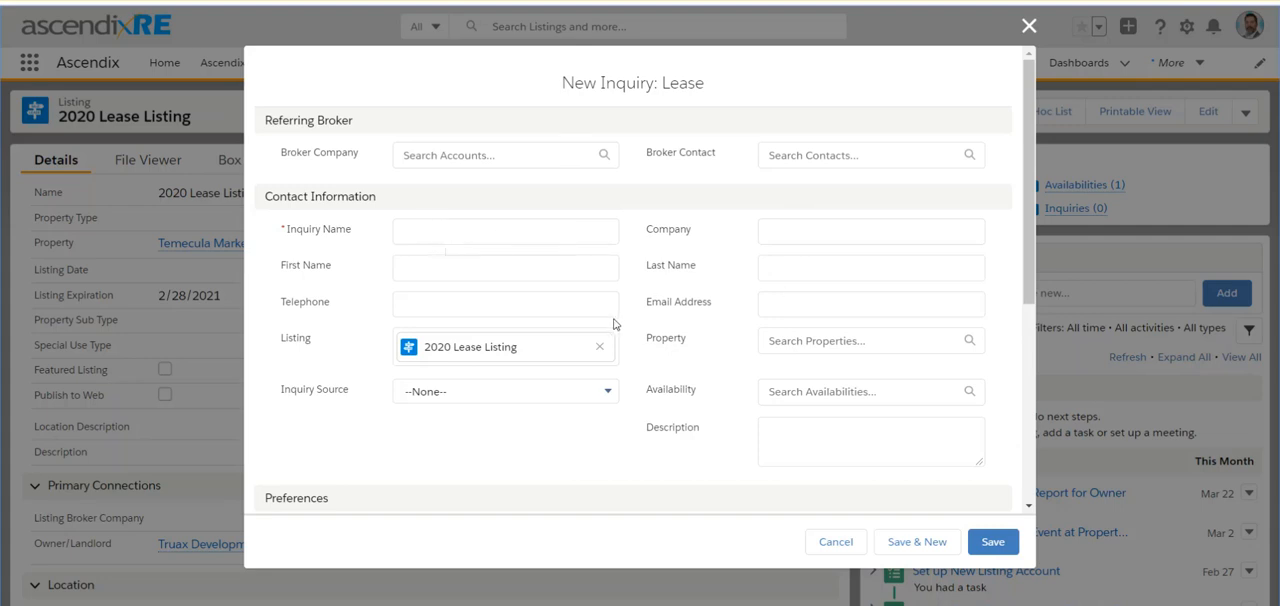
# Set the inquiry source to E-Blast.
pyautogui.click(528, 389)
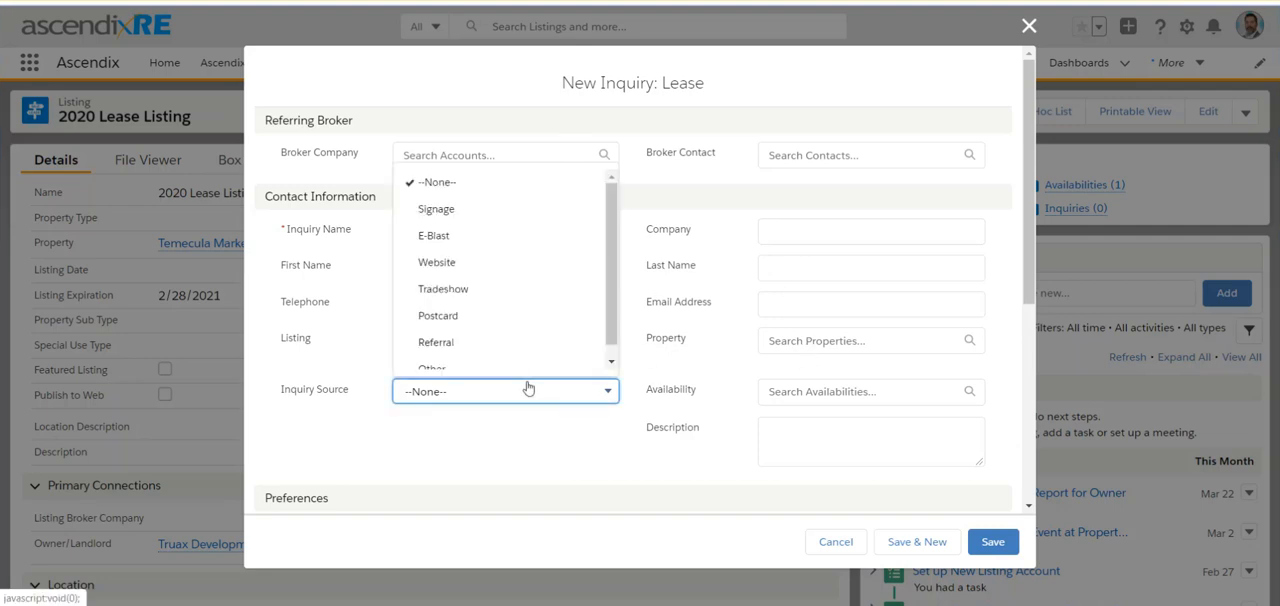
pyautogui.scroll(-1, 522, 318)
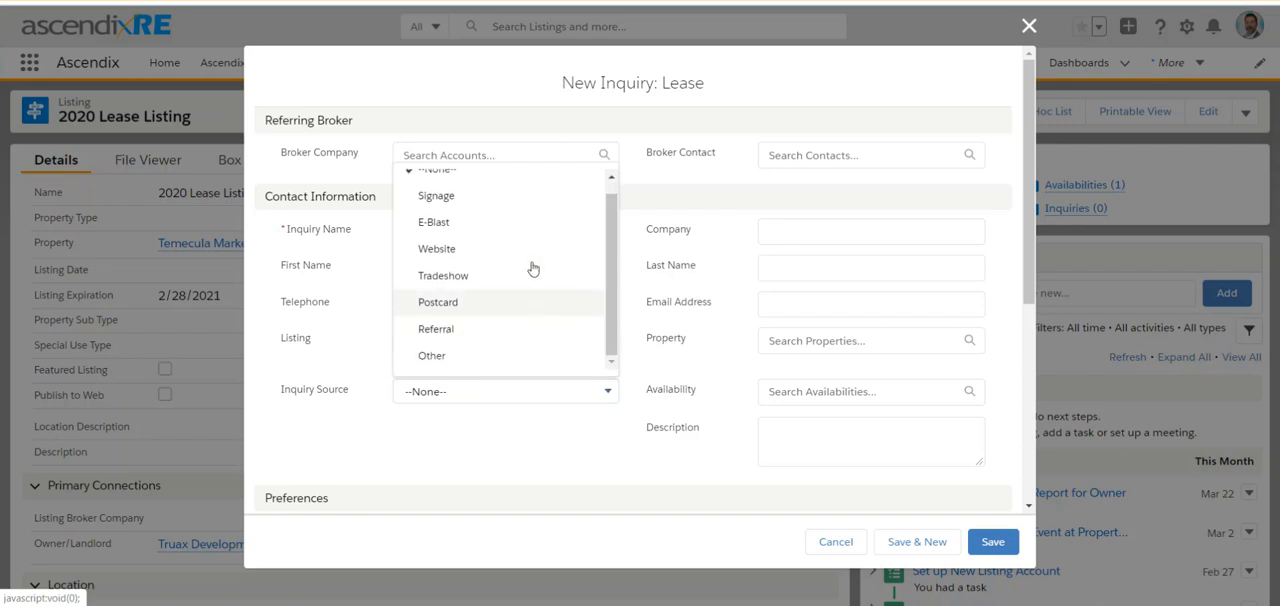
pyautogui.click(526, 230)
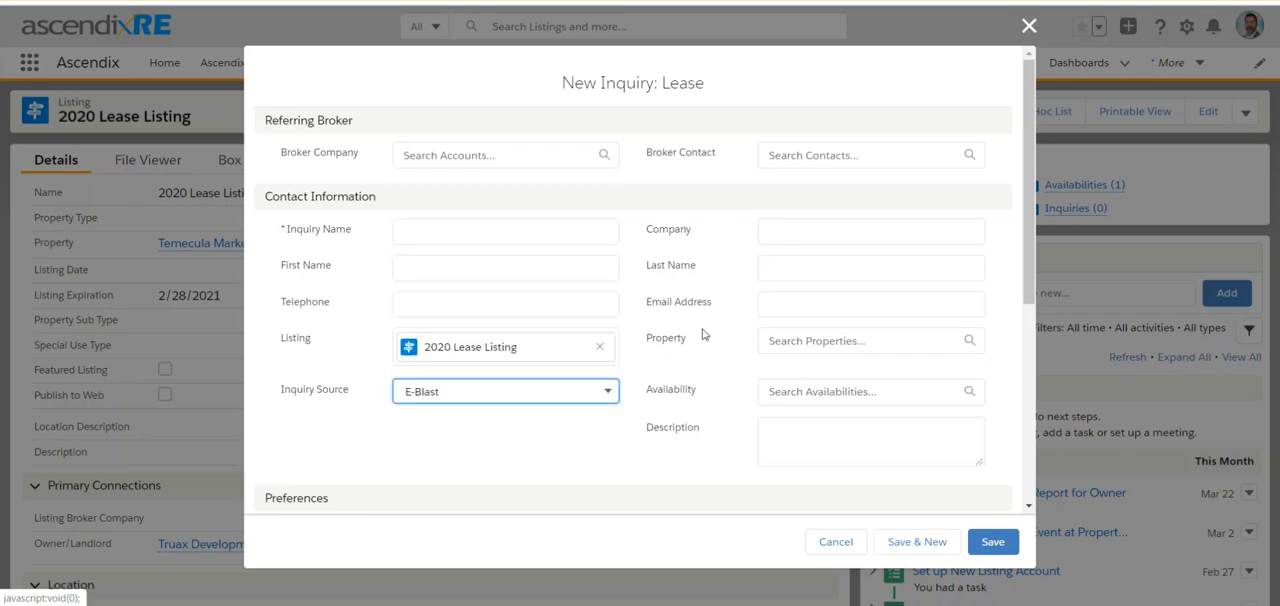
# Link the inquiry to the Temecula Marketplace property and its Suite 200 availability.
pyautogui.click(811, 390)
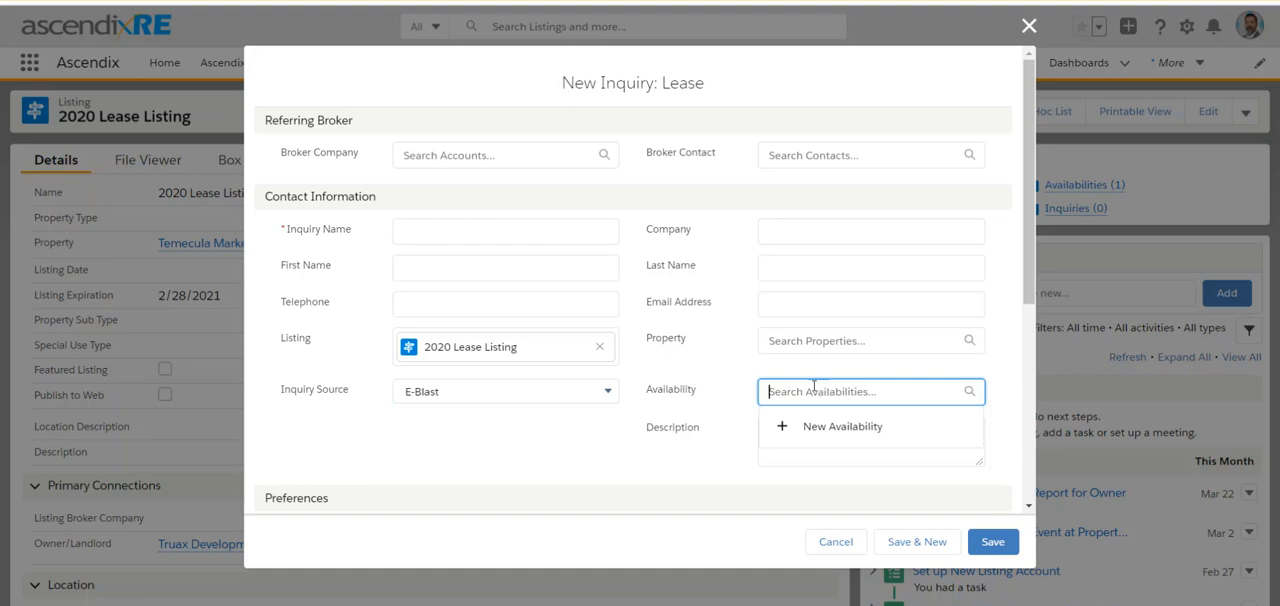
pyautogui.write('i')
pyautogui.press('BackSpace')
pyautogui.click(817, 340)
pyautogui.write('t')
pyautogui.click(820, 372)
pyautogui.click(824, 388)
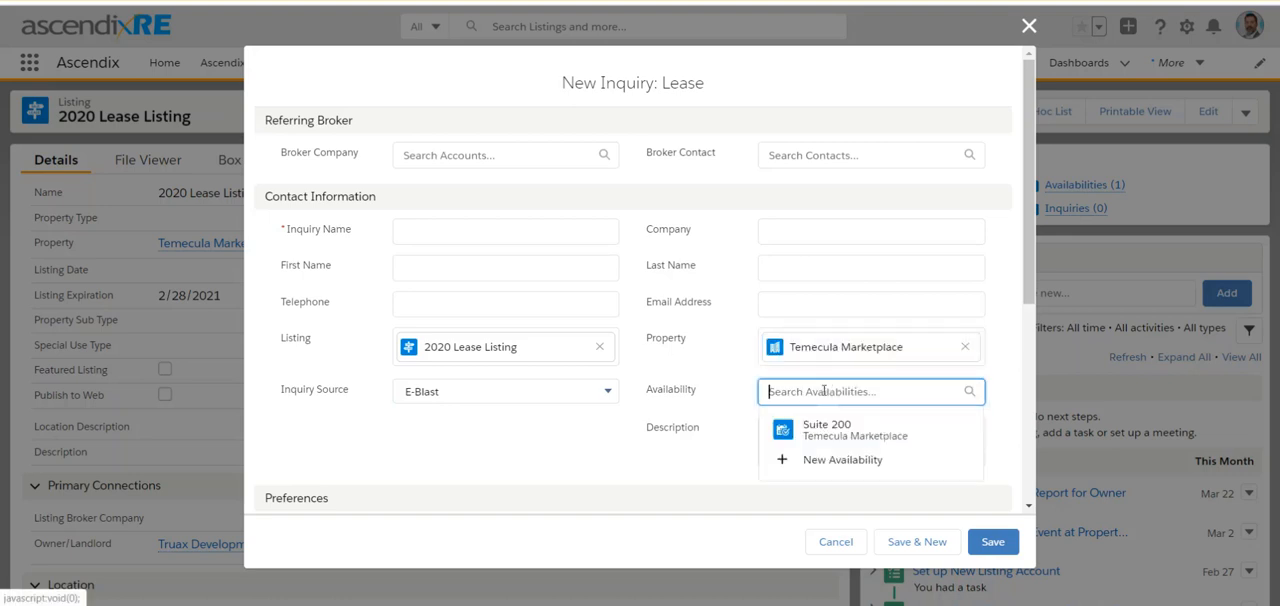
pyautogui.click(827, 428)
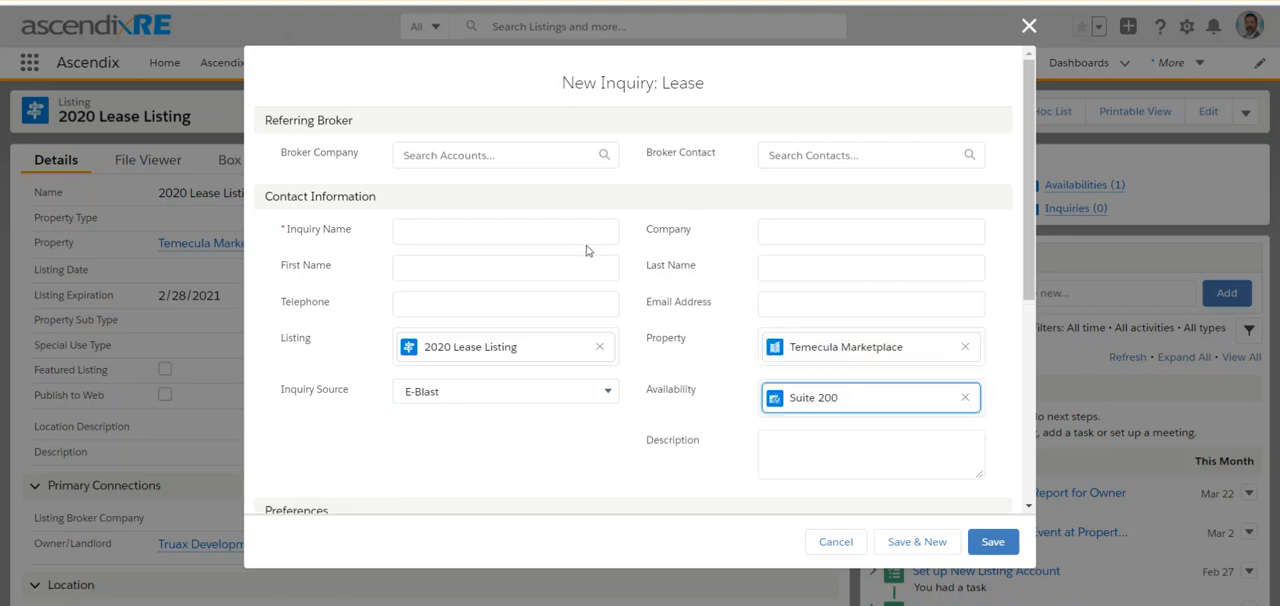
# Name the inquiry Juice Bar Inquiry and look over the form's preference fields.
pyautogui.click(473, 235)
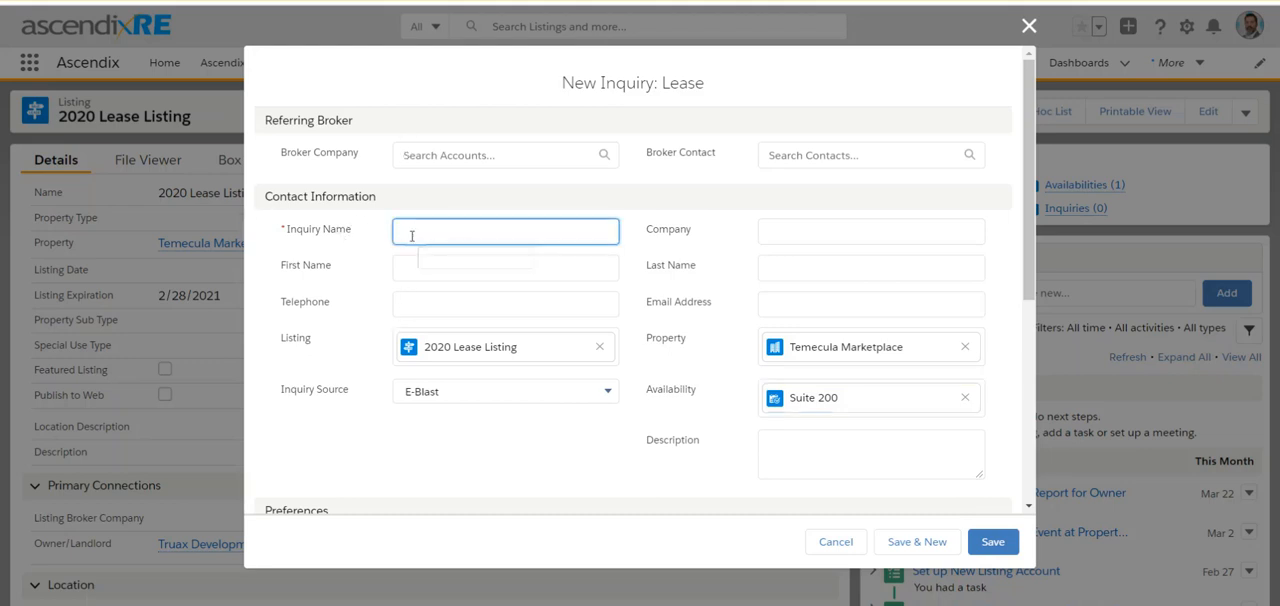
pyautogui.write('Juice Bar Inquiry')
pyautogui.scroll(-2, 595, 278)
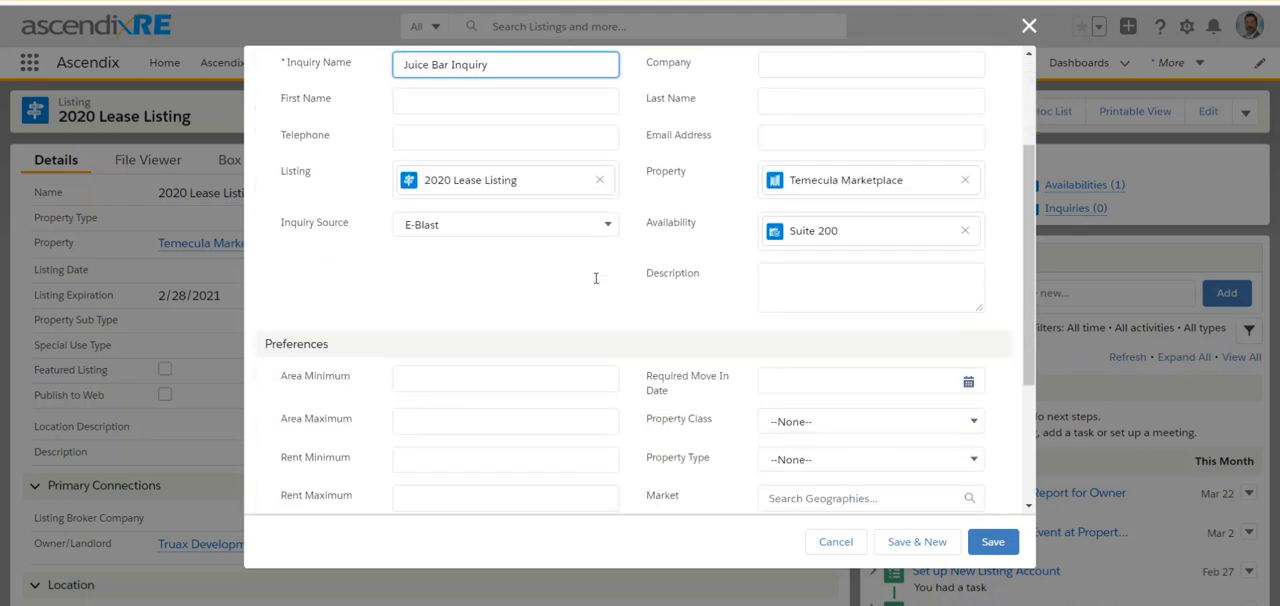
pyautogui.scroll(-2, 595, 280)
pyautogui.scroll(4, 595, 283)
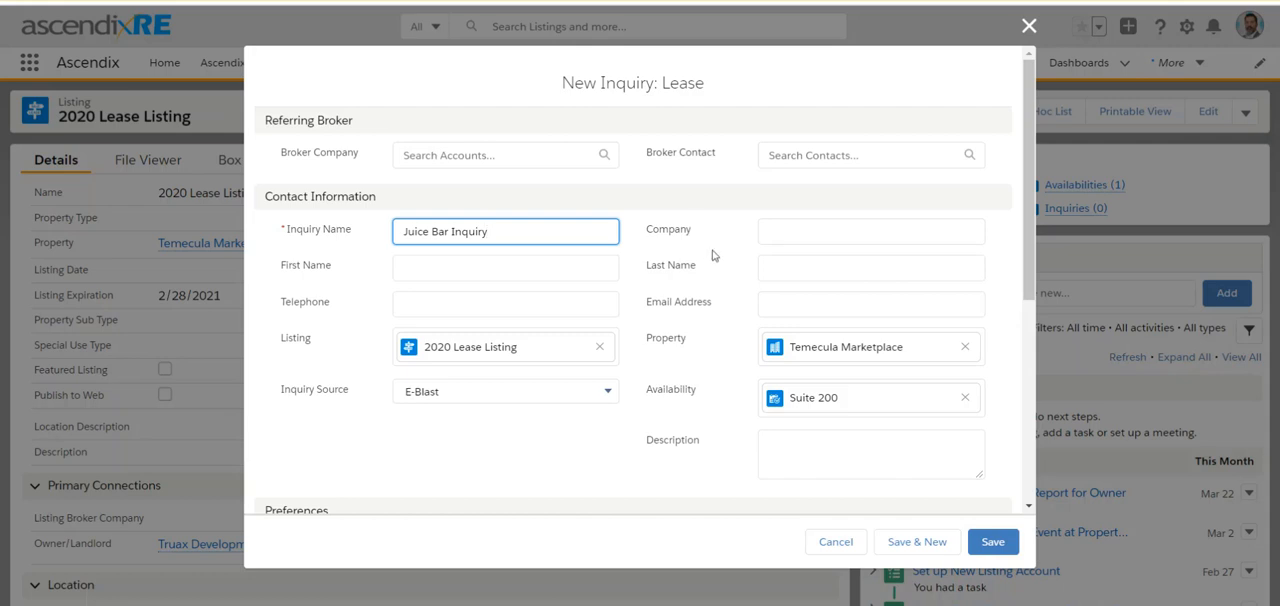
# Enter the contact's first and last name and the company Organic Juices, and save the inquiry.
pyautogui.click(542, 267)
pyautogui.write('Joe')
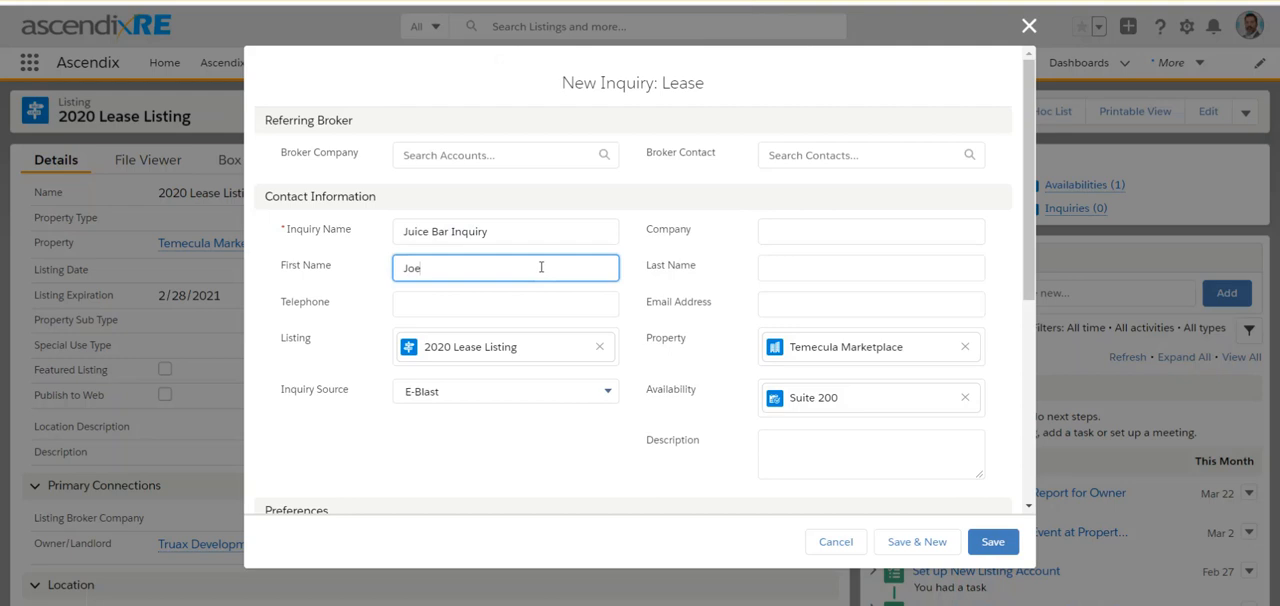
pyautogui.press('Tab')
pyautogui.write('S')
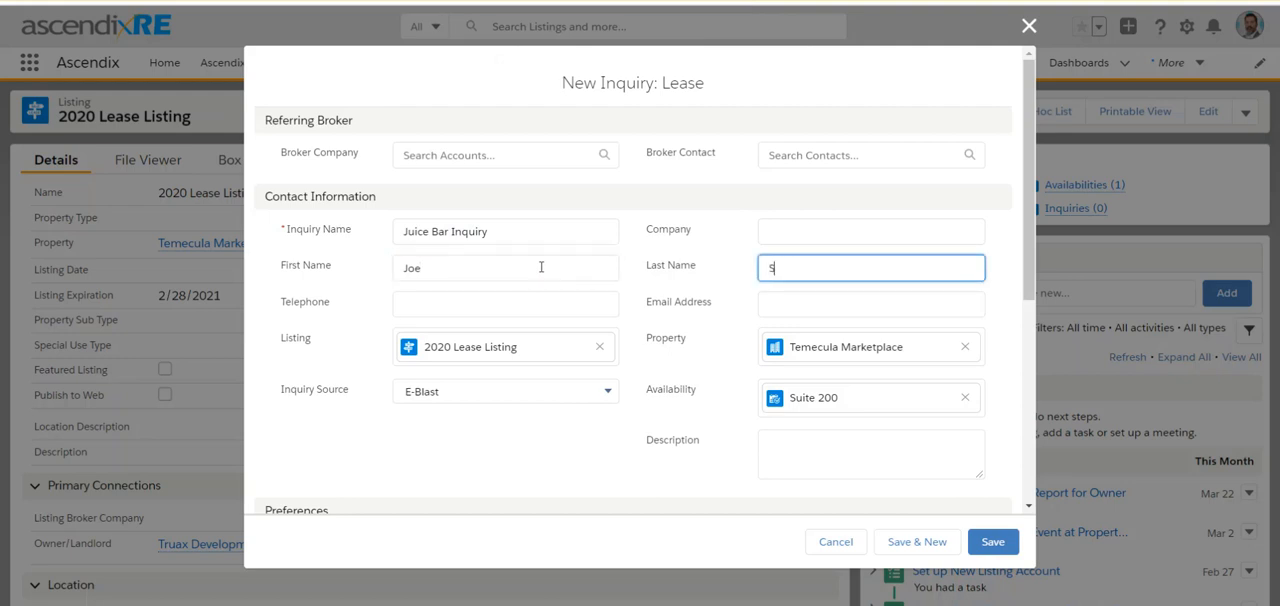
pyautogui.write('mith')
pyautogui.click(802, 234)
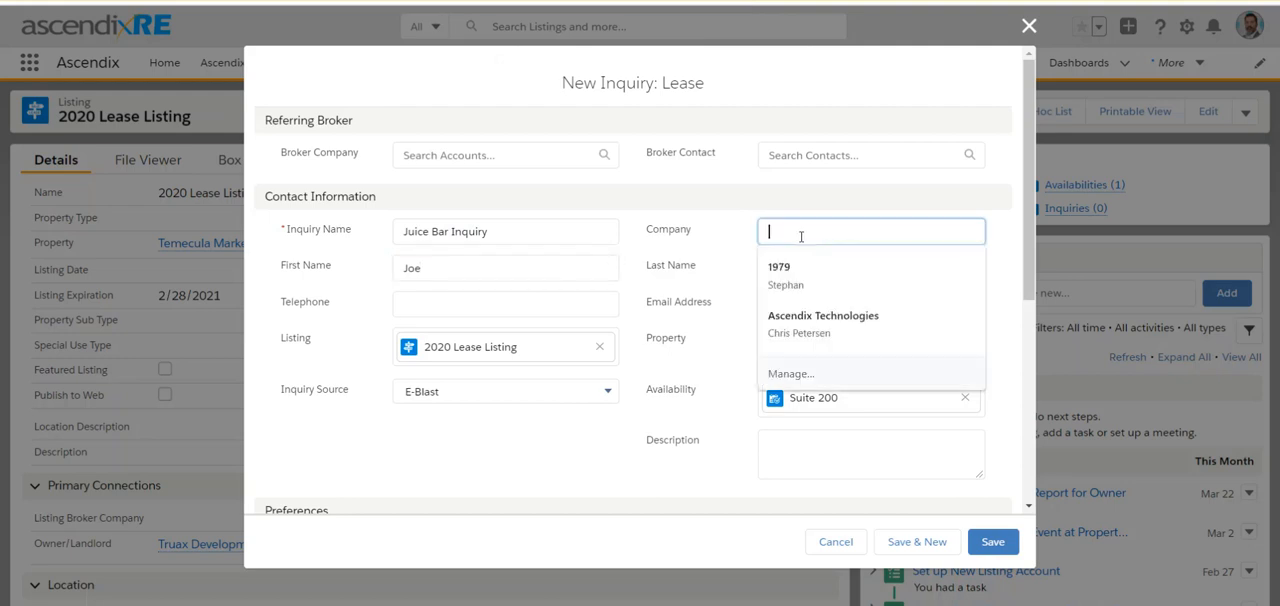
pyautogui.write('Organic Jui')
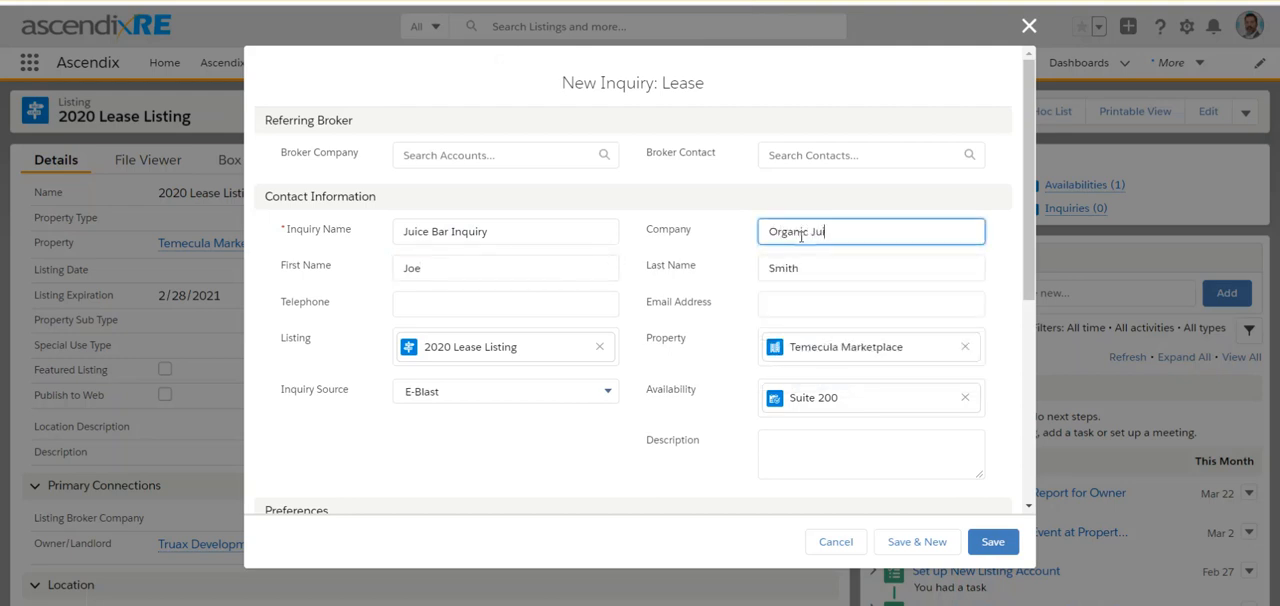
pyautogui.write('ces')
pyautogui.scroll(-2, 758, 283)
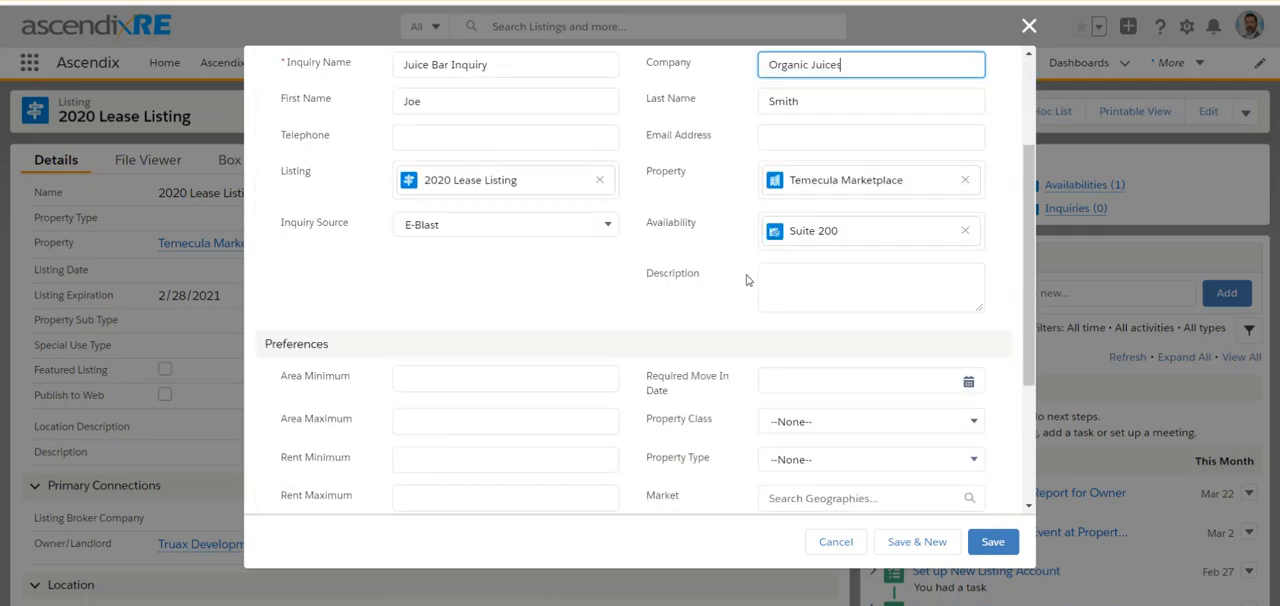
pyautogui.scroll(-2, 670, 440)
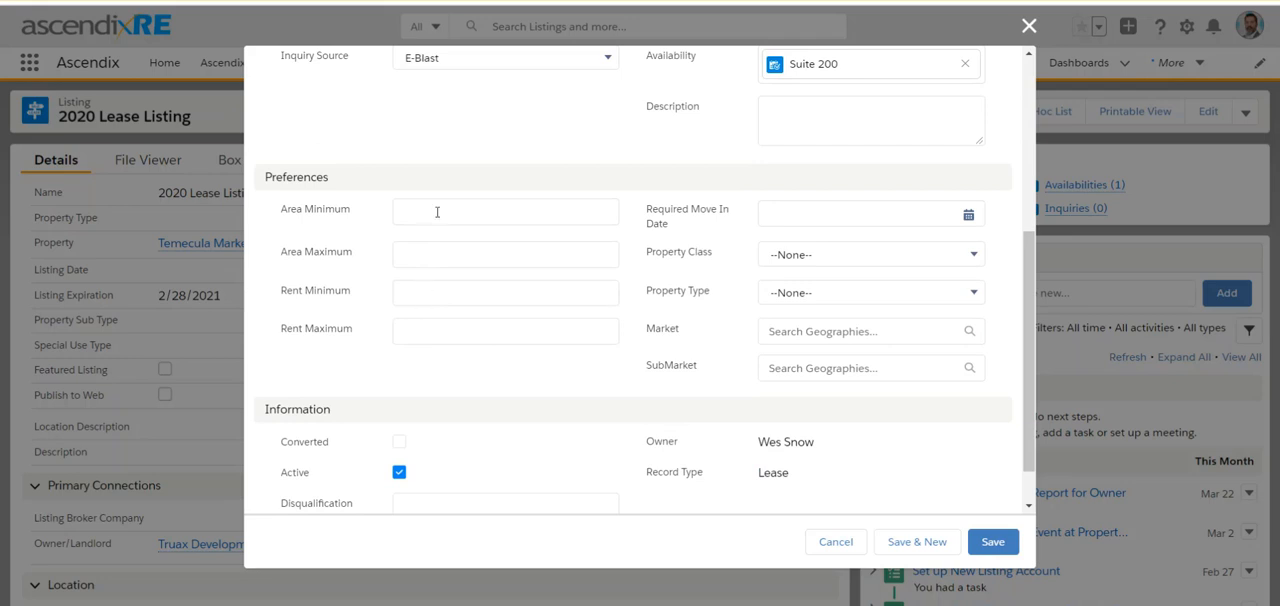
pyautogui.click(987, 549)
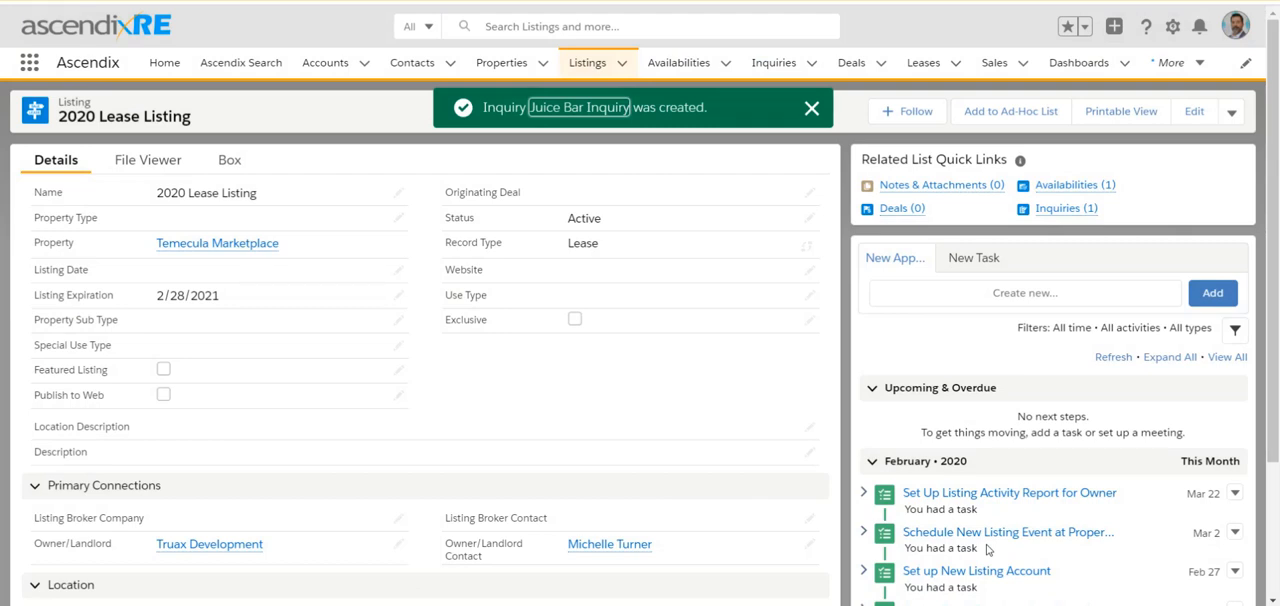
# Open the Juice Bar Inquiry record from the 2020 Lease Listing's related inquiries.
pyautogui.scroll(-1, 986, 549)
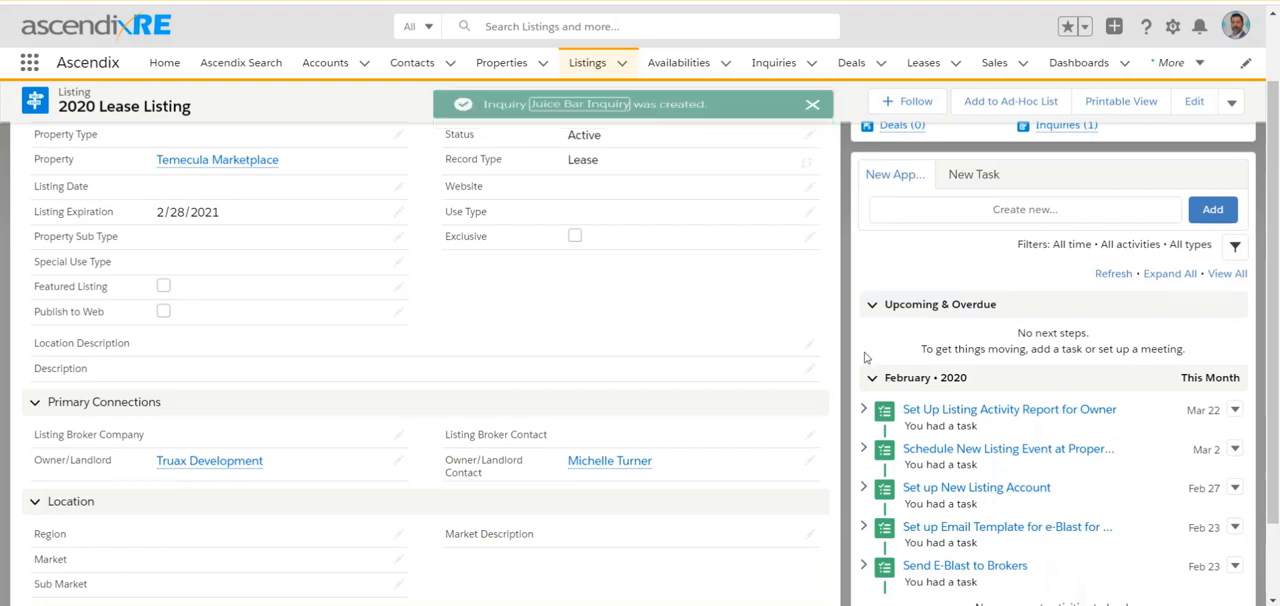
pyautogui.scroll(1, 965, 277)
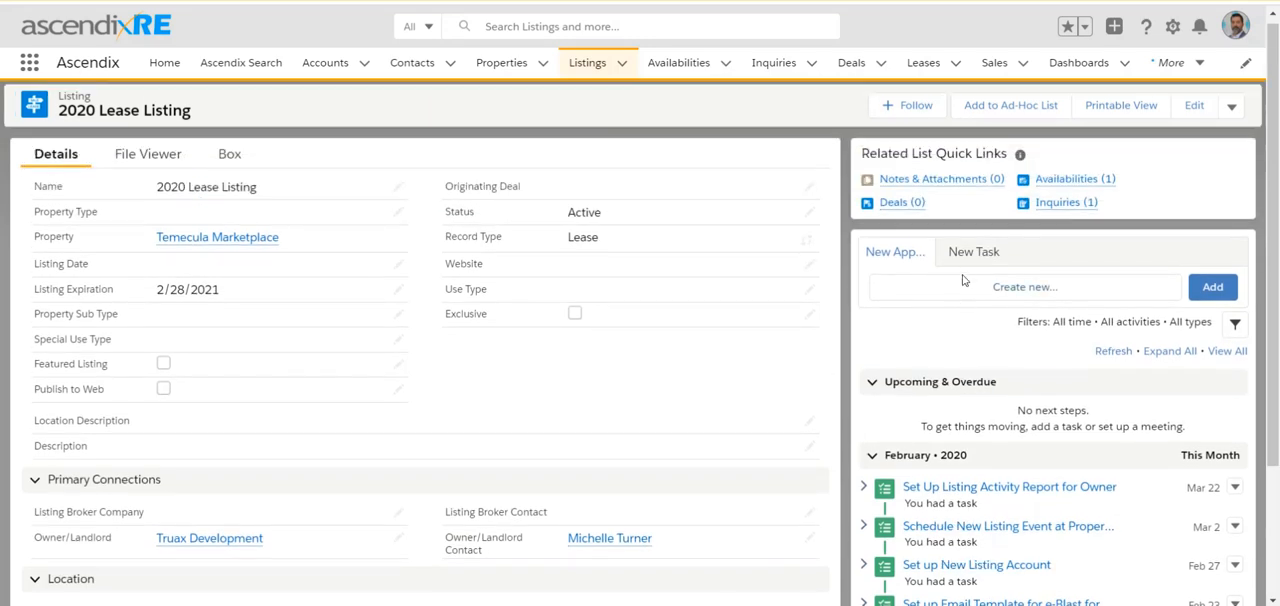
pyautogui.scroll(-1, 980, 342)
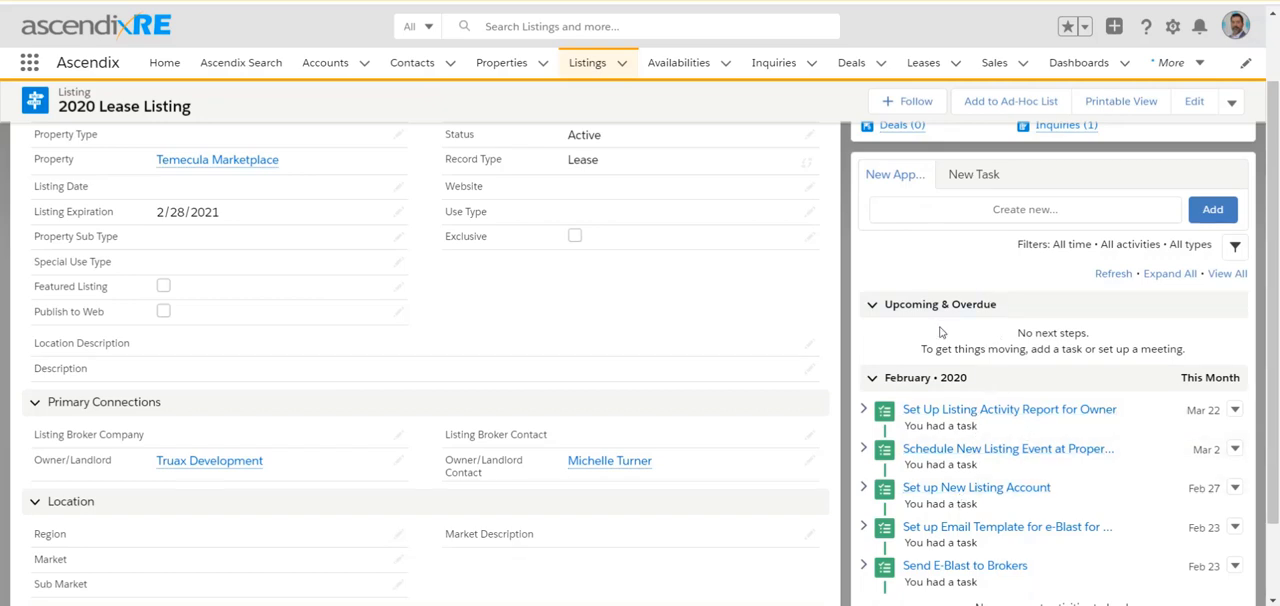
pyautogui.scroll(1, 945, 332)
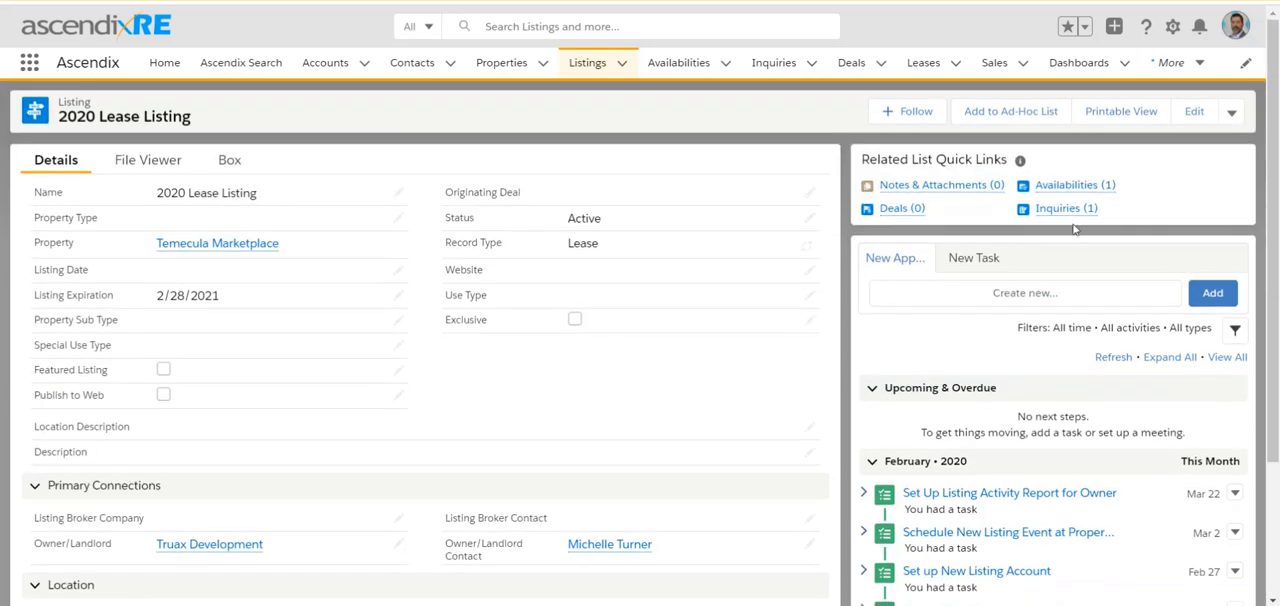
pyautogui.moveTo(1070, 208)
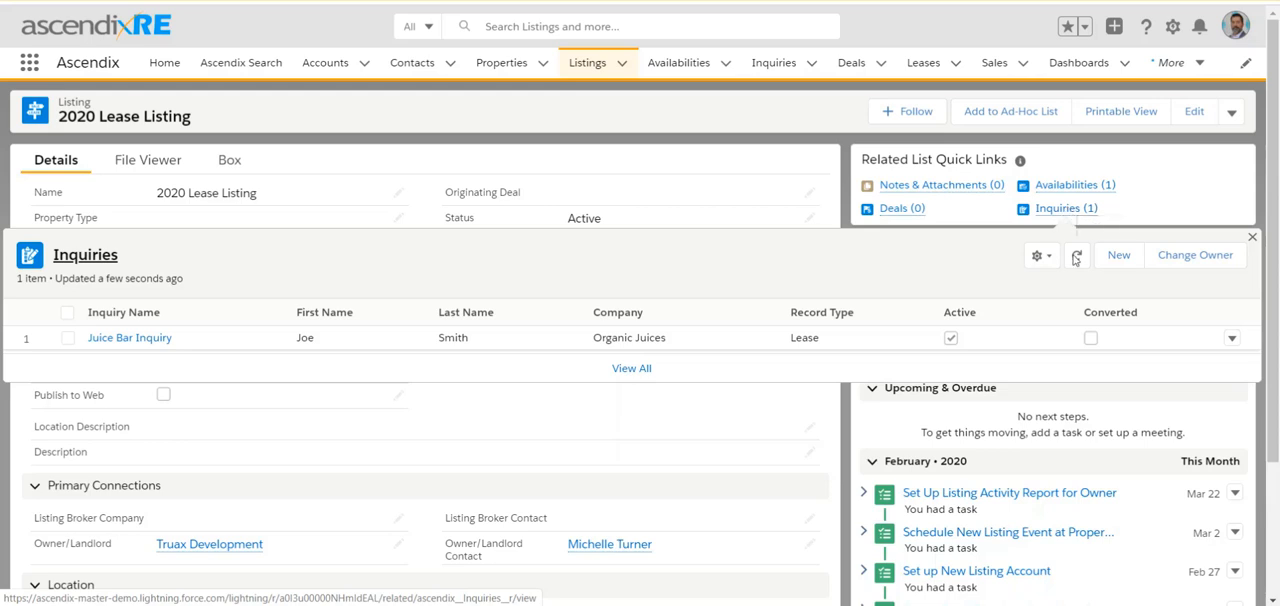
pyautogui.click(120, 340)
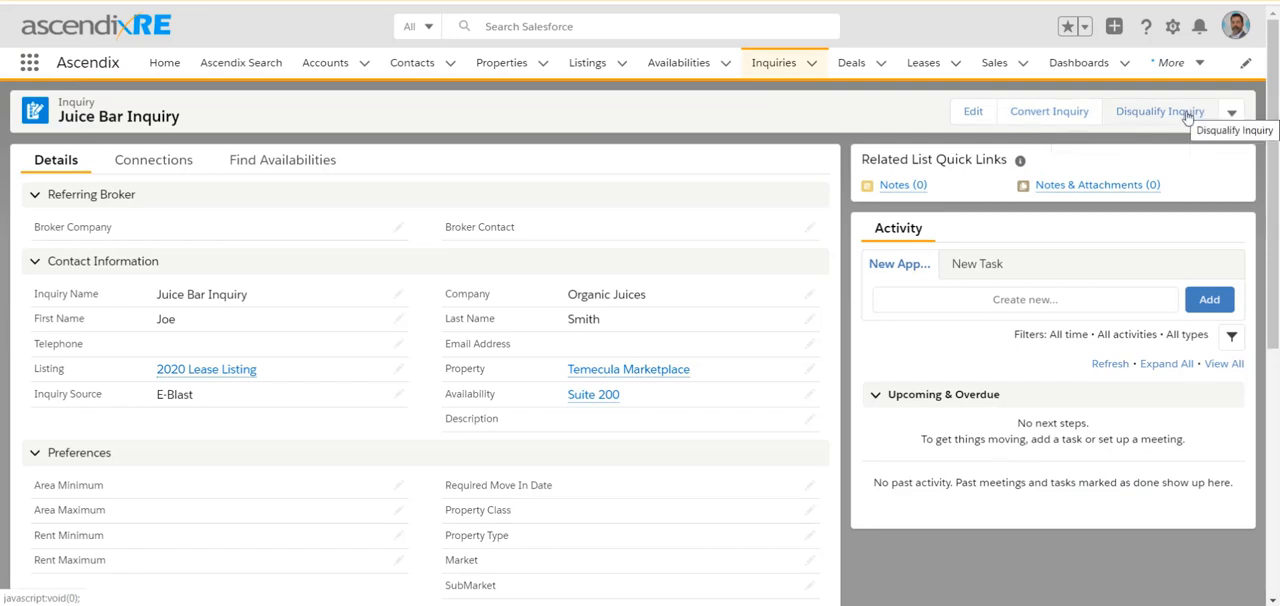
# Convert the Juice Bar Inquiry into a new Organic Juices account, a new contact, a Landlord Representation deal and a preference.
pyautogui.click(1013, 116)
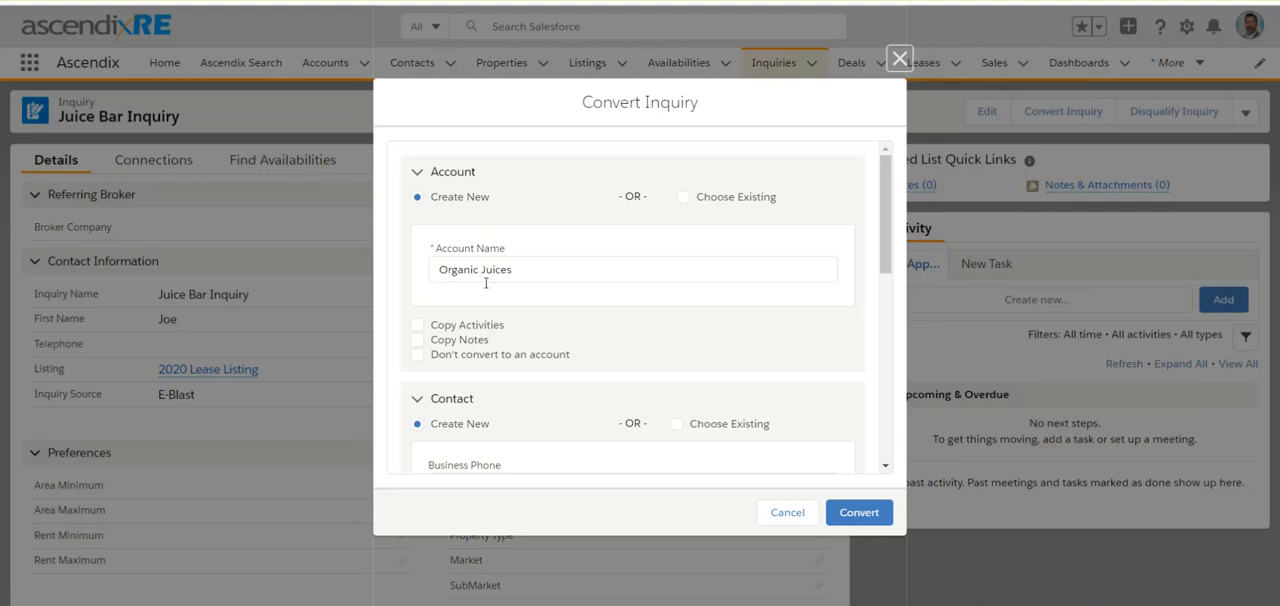
pyautogui.scroll(-5, 499, 294)
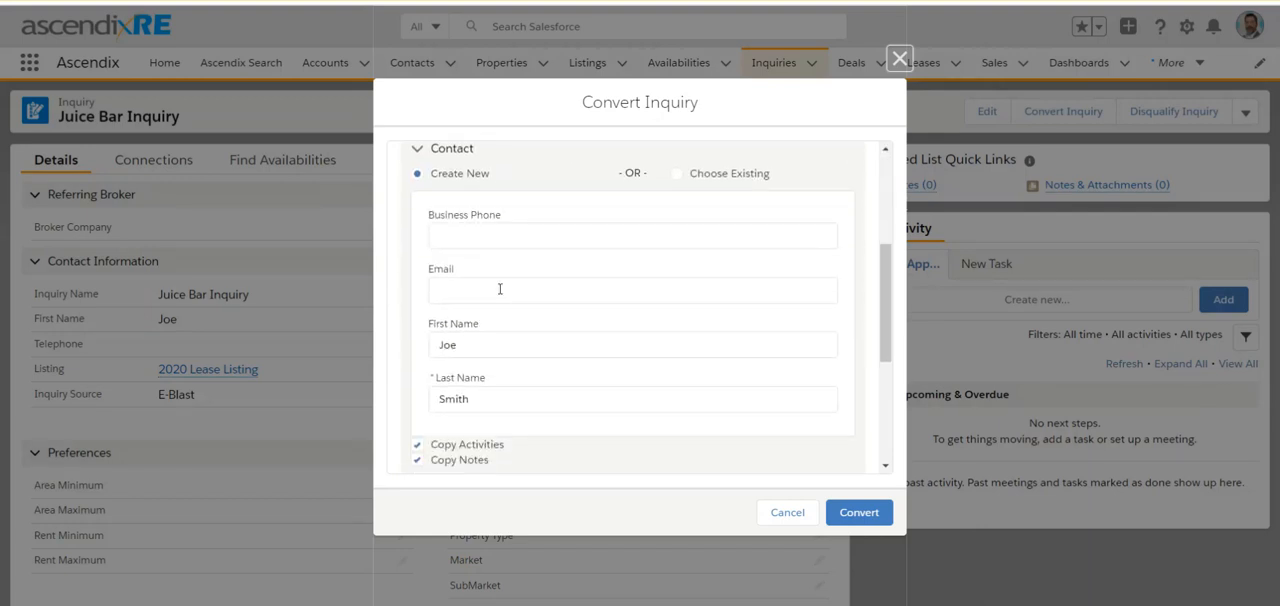
pyautogui.scroll(-5, 543, 428)
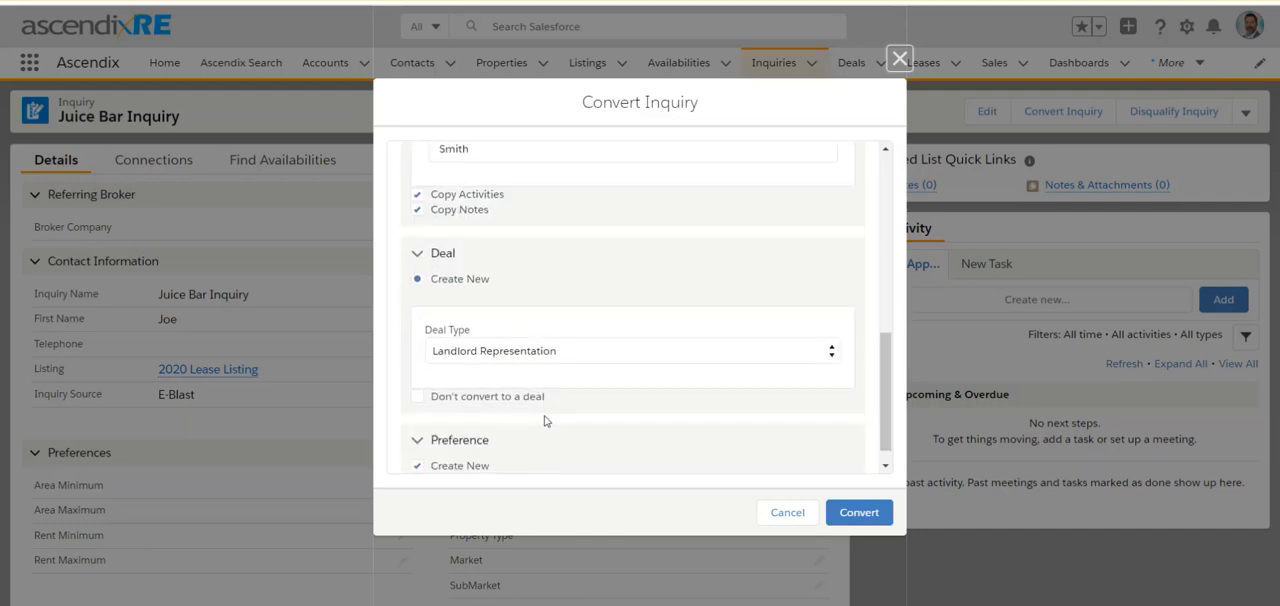
pyautogui.scroll(-2, 545, 421)
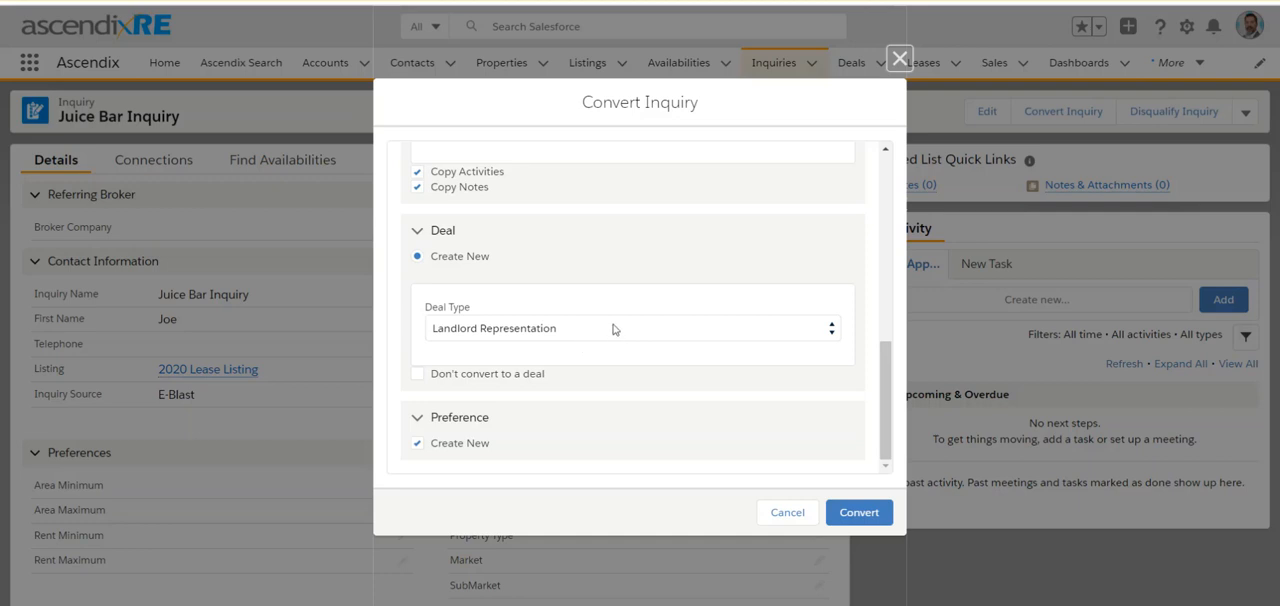
pyautogui.scroll(3, 613, 329)
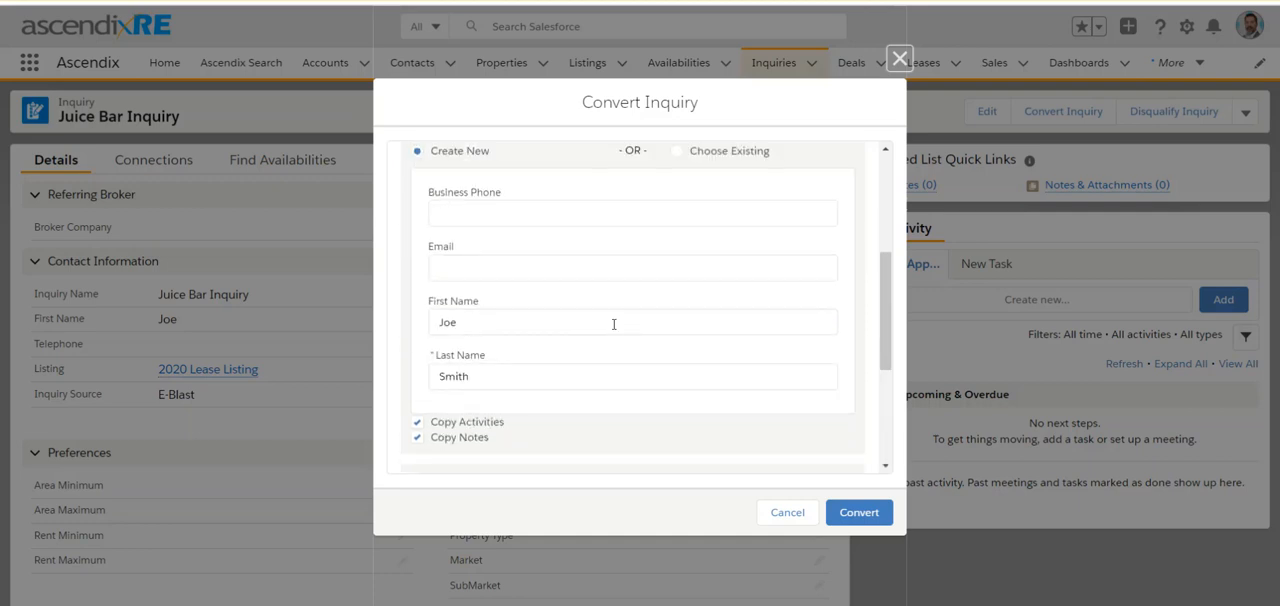
pyautogui.scroll(3, 616, 322)
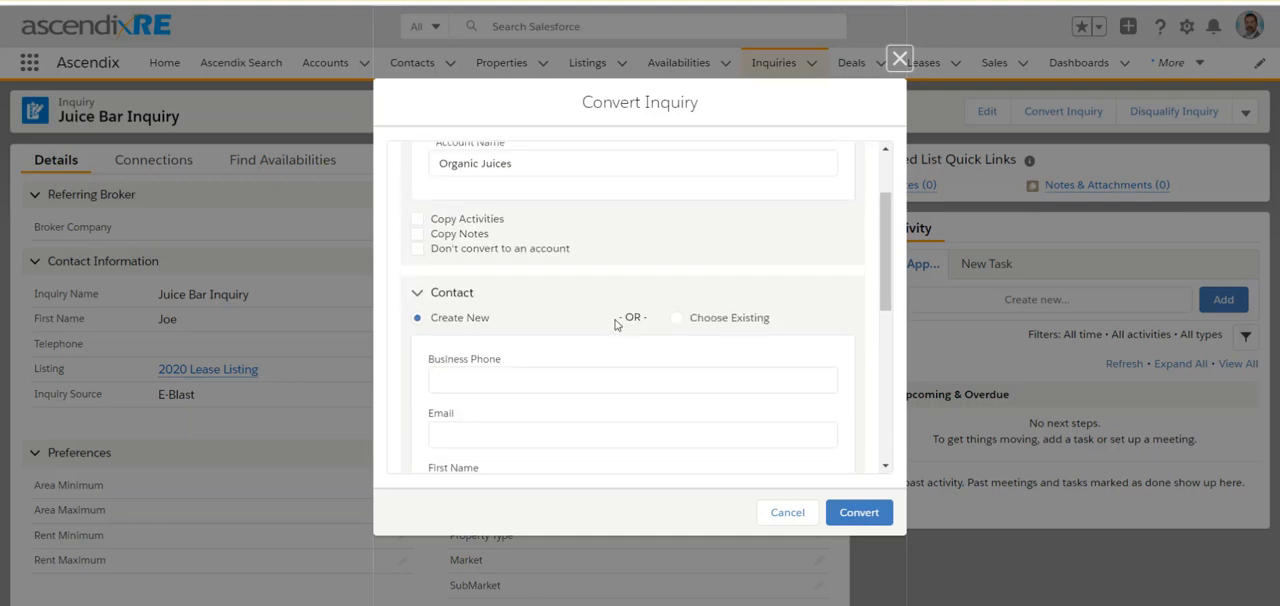
pyautogui.scroll(-4, 612, 343)
pyautogui.scroll(-1, 614, 346)
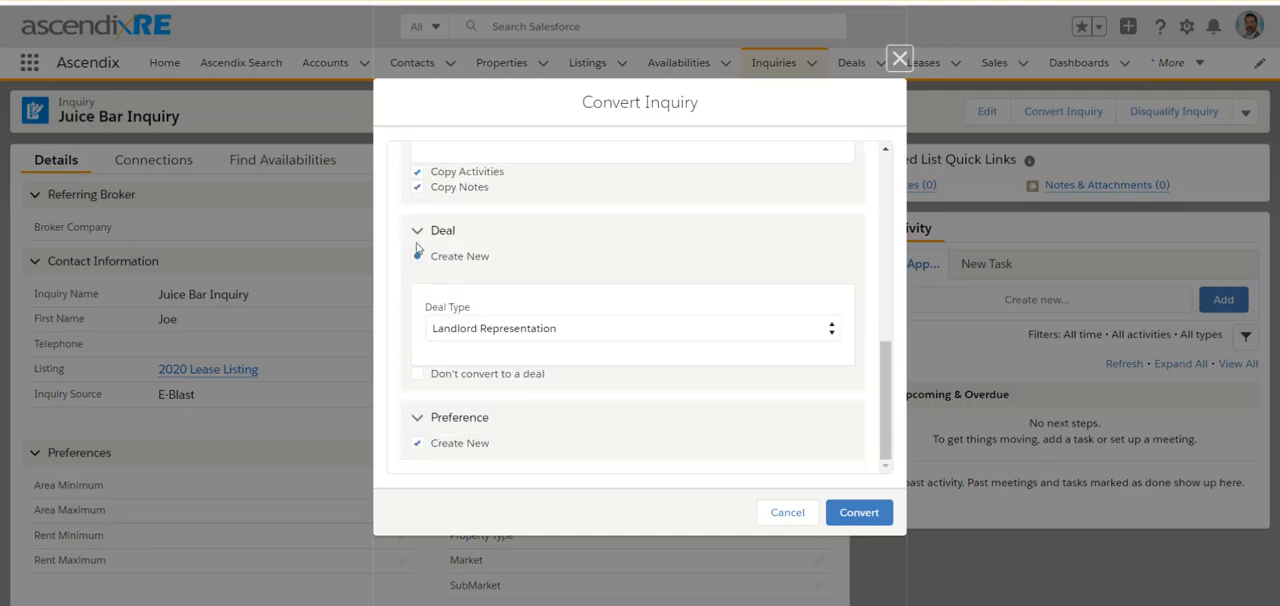
pyautogui.click(419, 375)
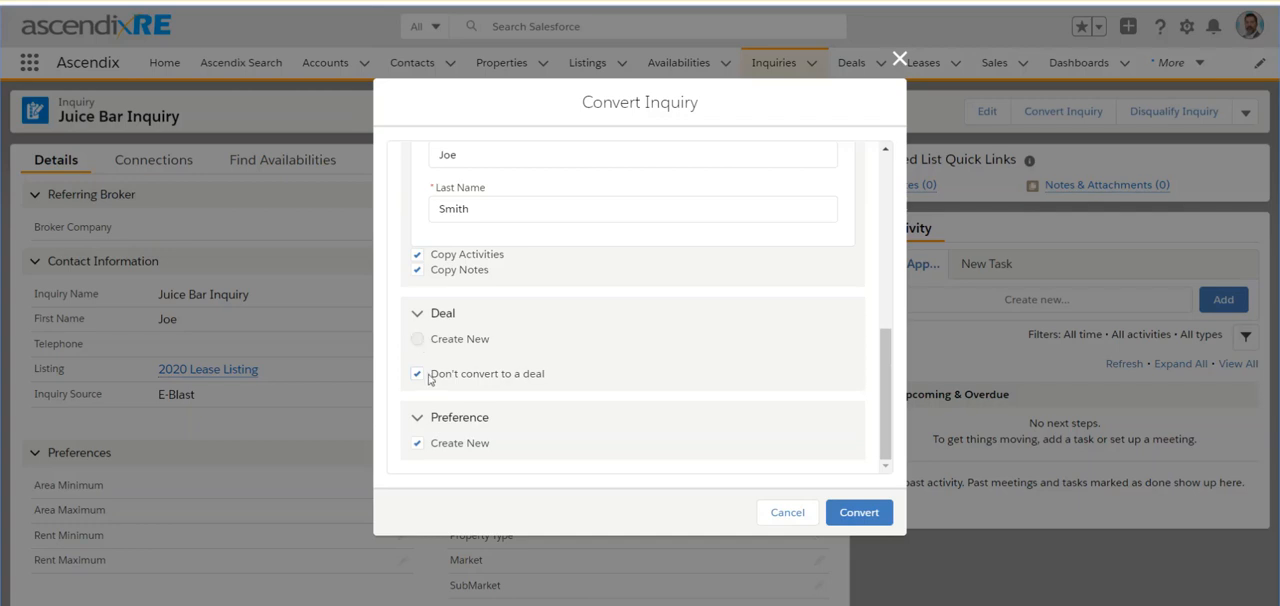
pyautogui.click(419, 375)
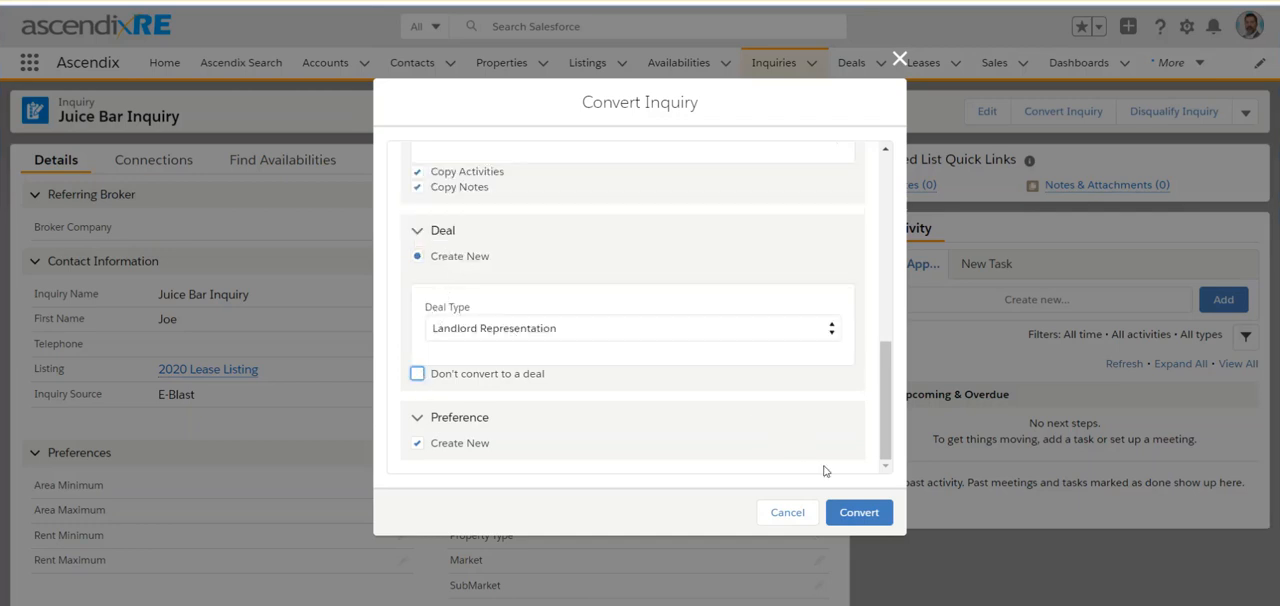
pyautogui.click(873, 514)
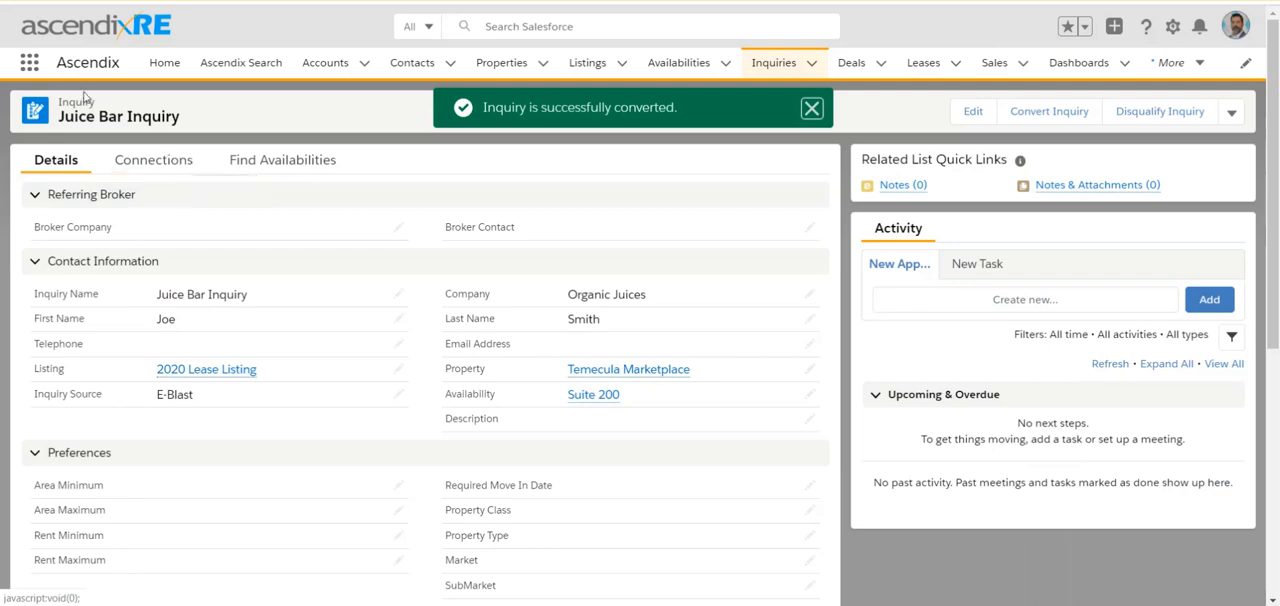
# Open the converted deal from the inquiry's connections and examine its listing, property, client, tenant, financial and lease term details.
pyautogui.click(155, 172)
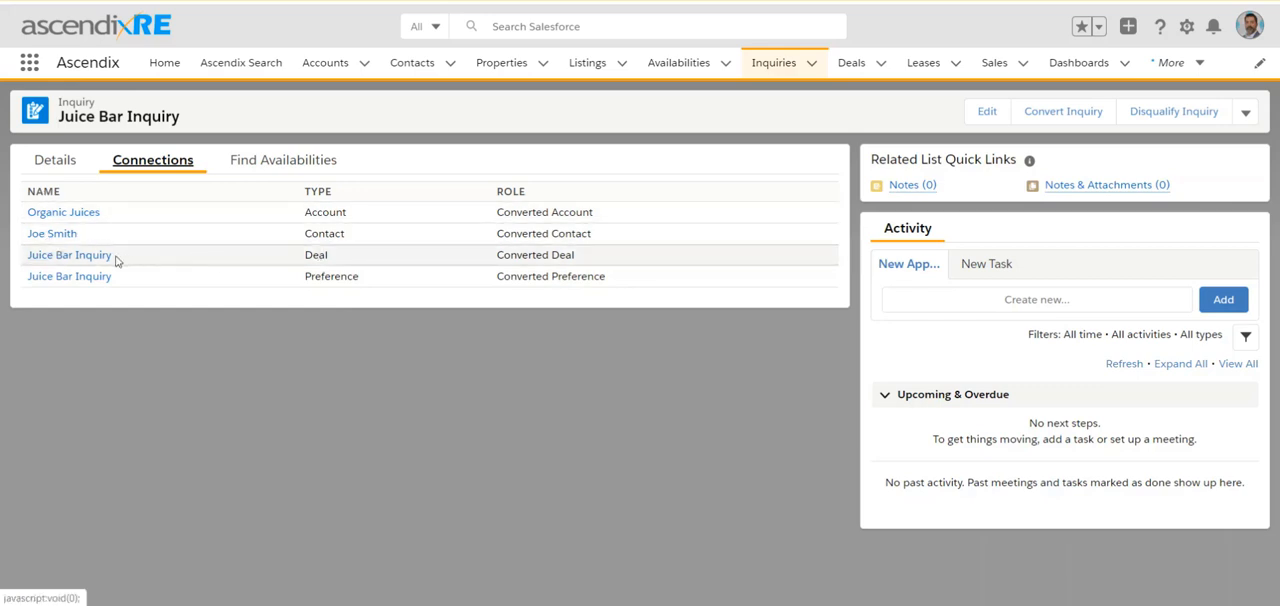
pyautogui.click(86, 255)
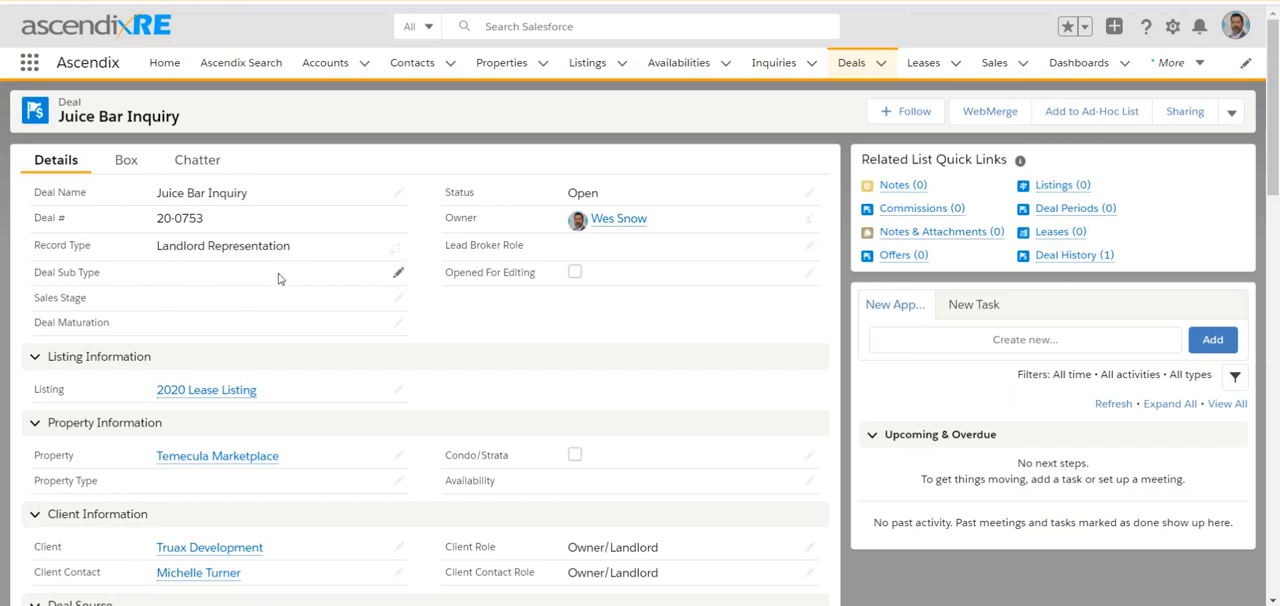
pyautogui.scroll(-2, 330, 285)
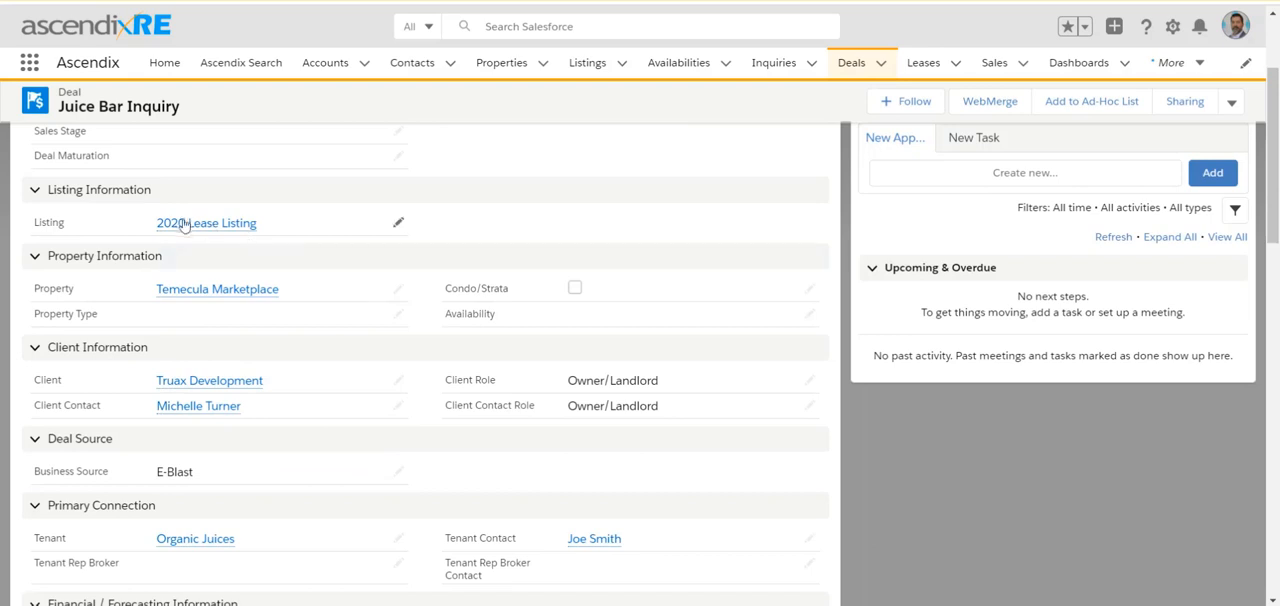
pyautogui.moveTo(182, 303)
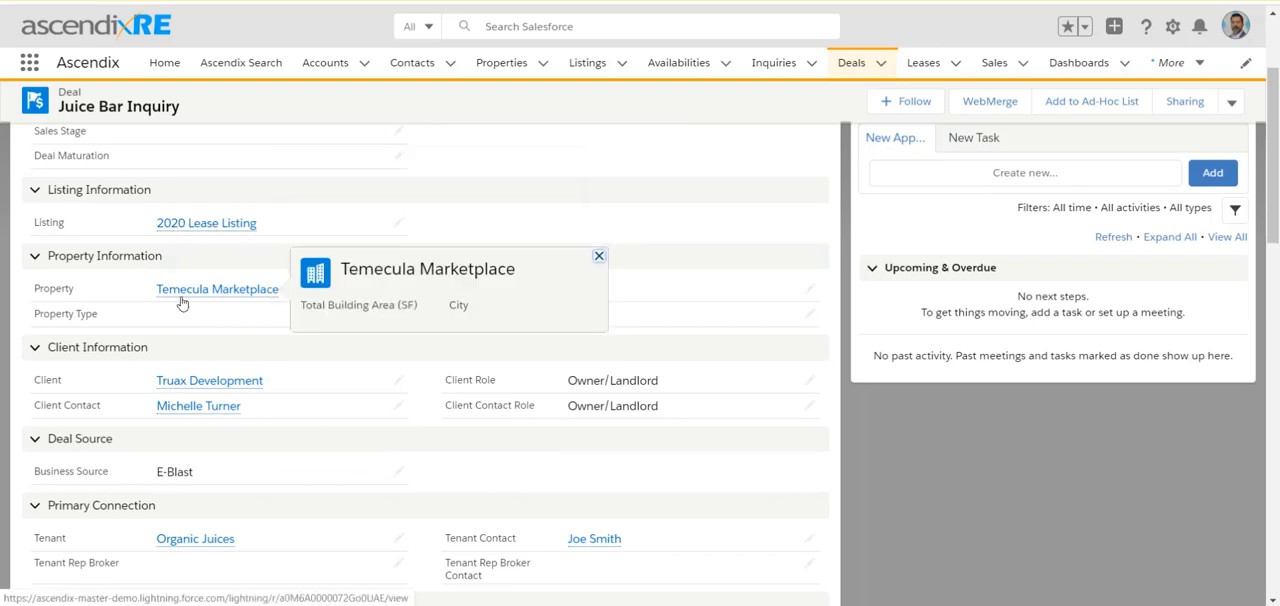
pyautogui.scroll(-1, 200, 320)
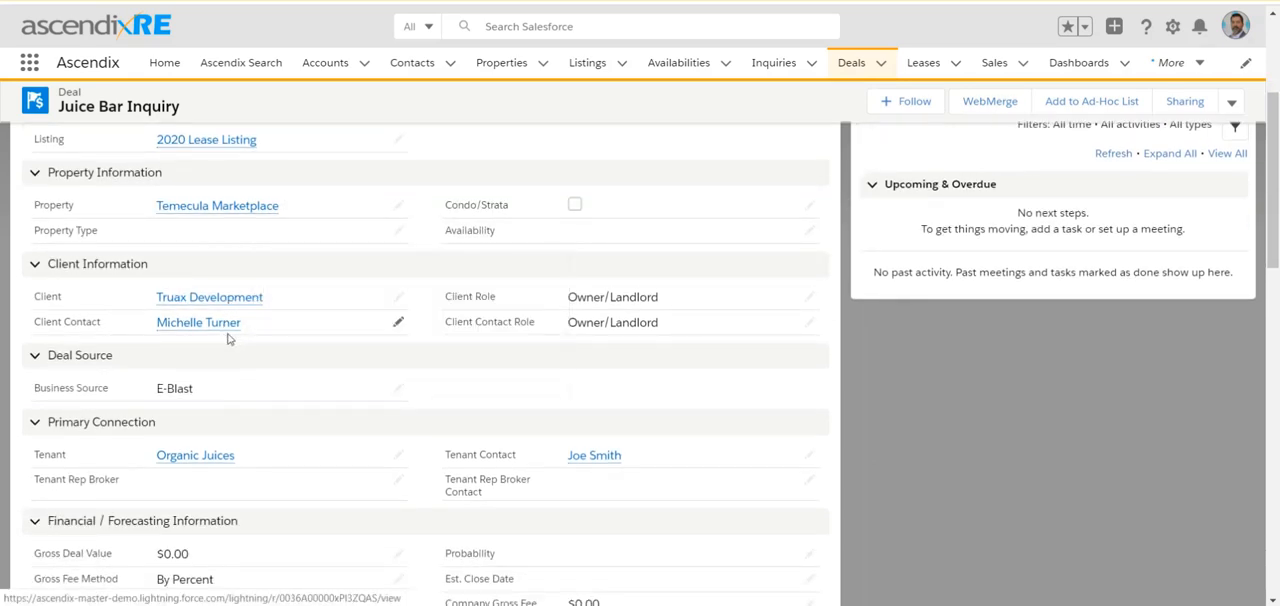
pyautogui.scroll(-1, 232, 338)
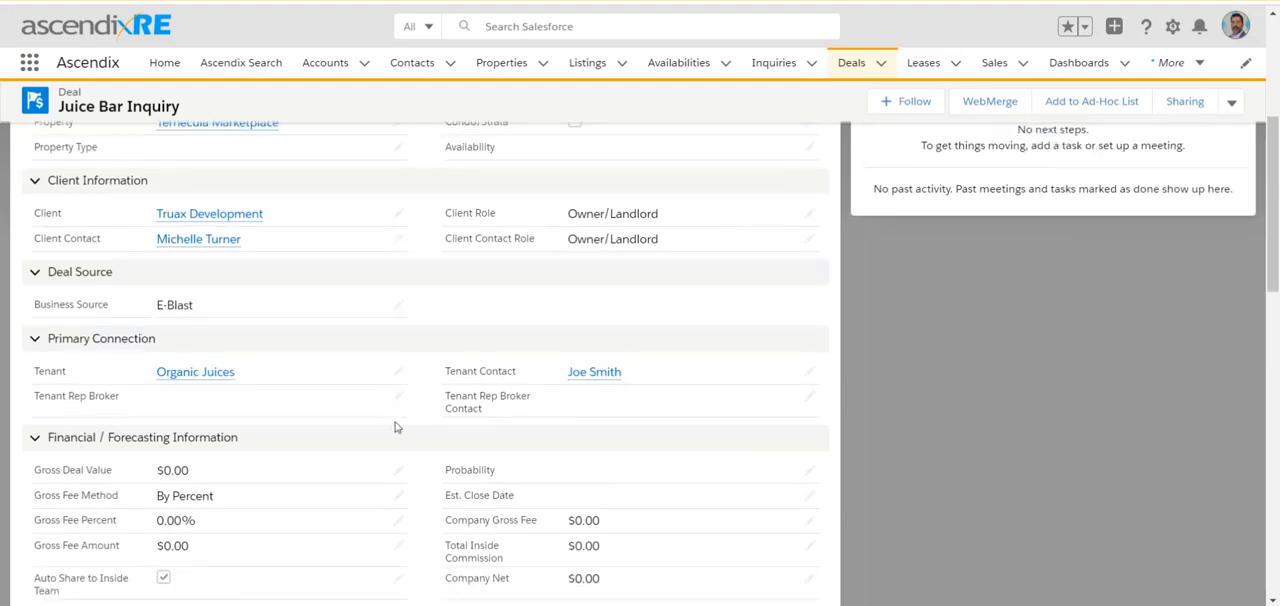
pyautogui.scroll(-3, 395, 428)
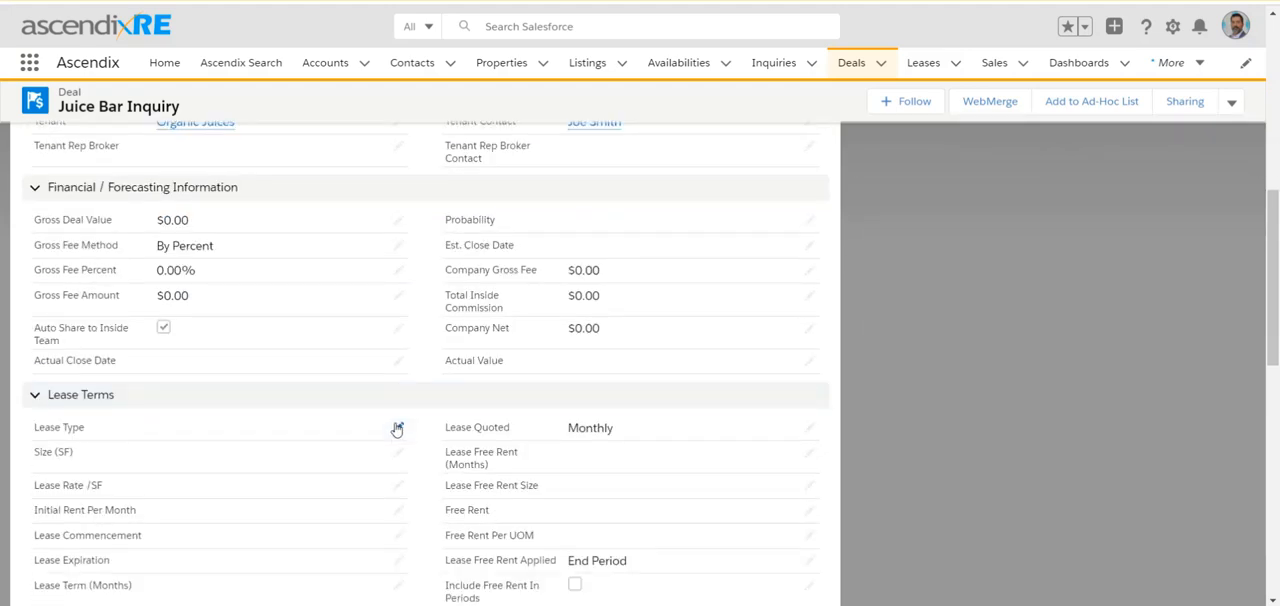
pyautogui.scroll(-1, 263, 438)
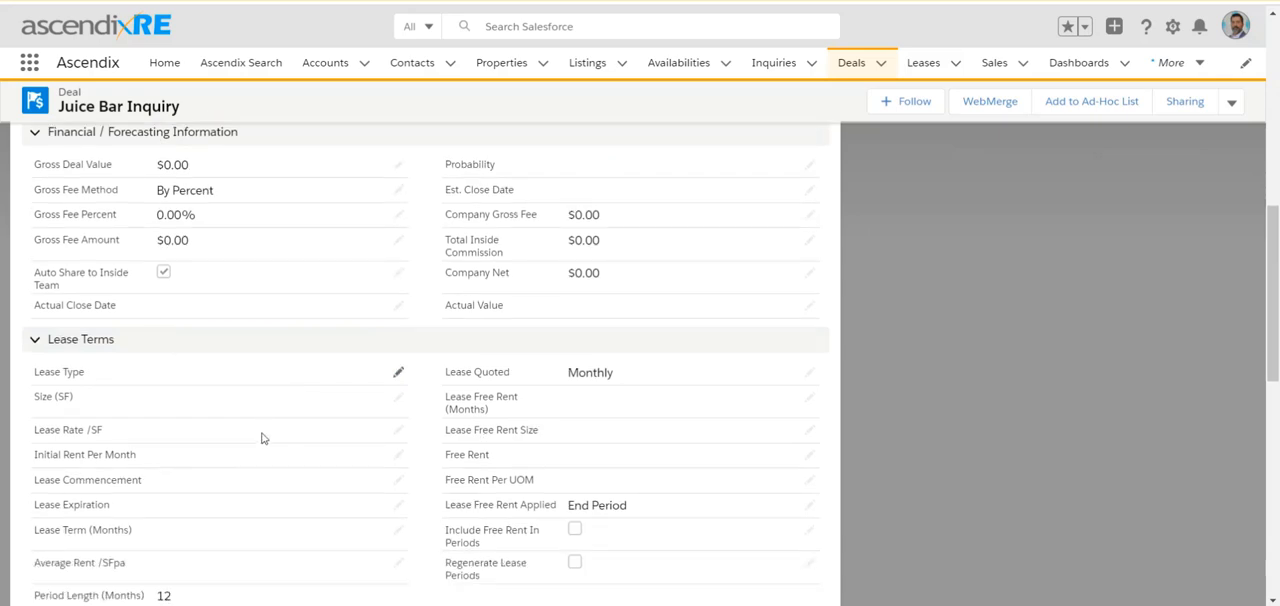
pyautogui.scroll(-1, 263, 438)
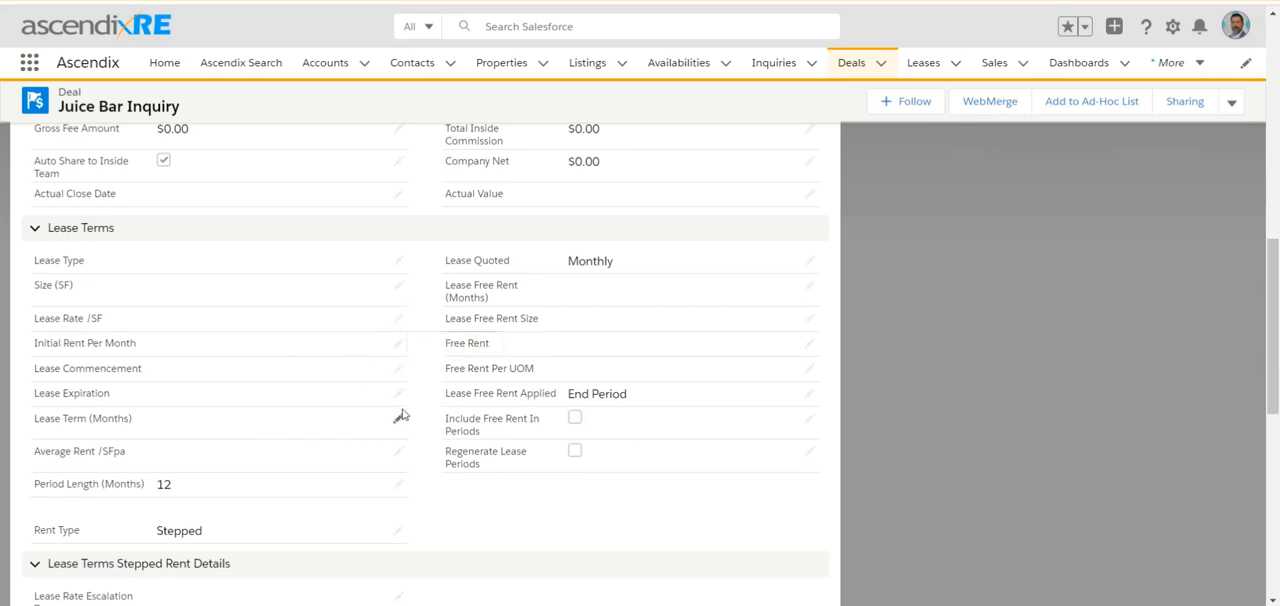
pyautogui.scroll(-1, 403, 415)
pyautogui.scroll(-1, 404, 416)
# Set the deal's gross deal value to $2,000,000 and its gross fee percent to 3%, and save the record.
pyautogui.scroll(2, 404, 416)
pyautogui.scroll(2, 403, 415)
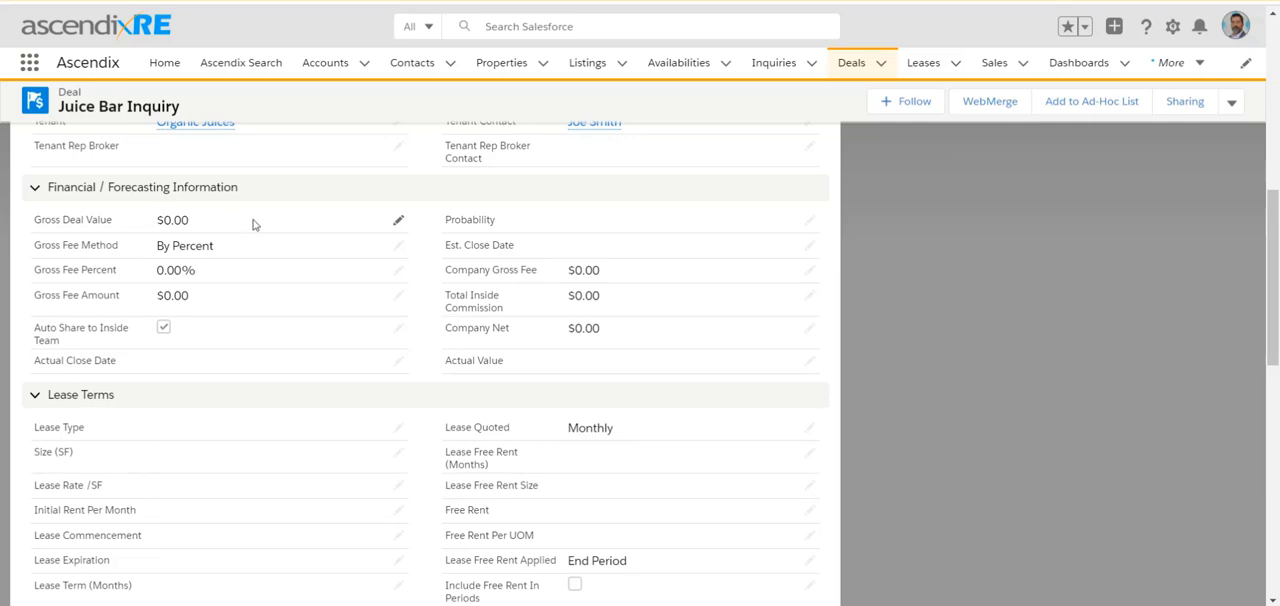
pyautogui.click(397, 221)
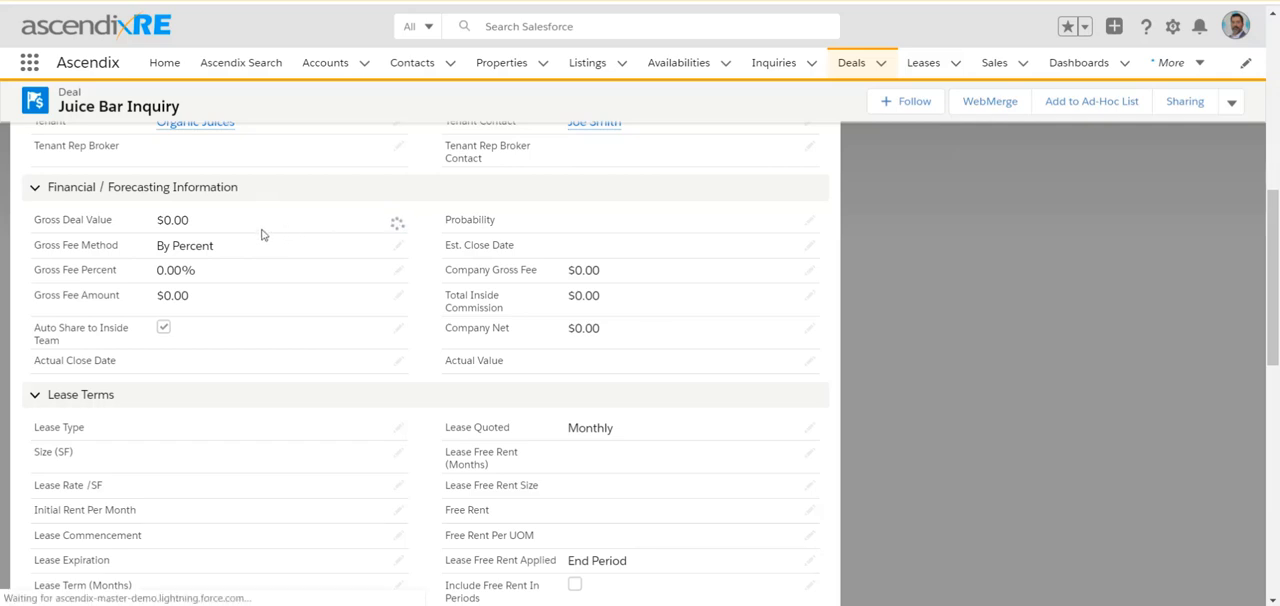
pyautogui.write('2000000')
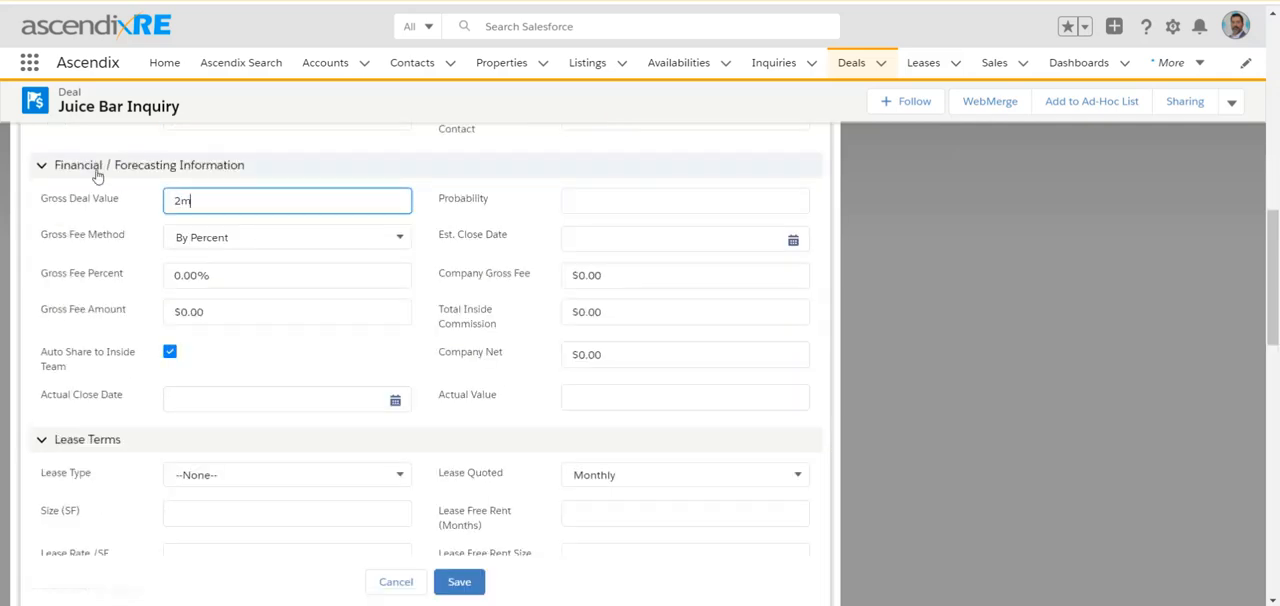
pyautogui.press('Tab')
pyautogui.click(212, 309)
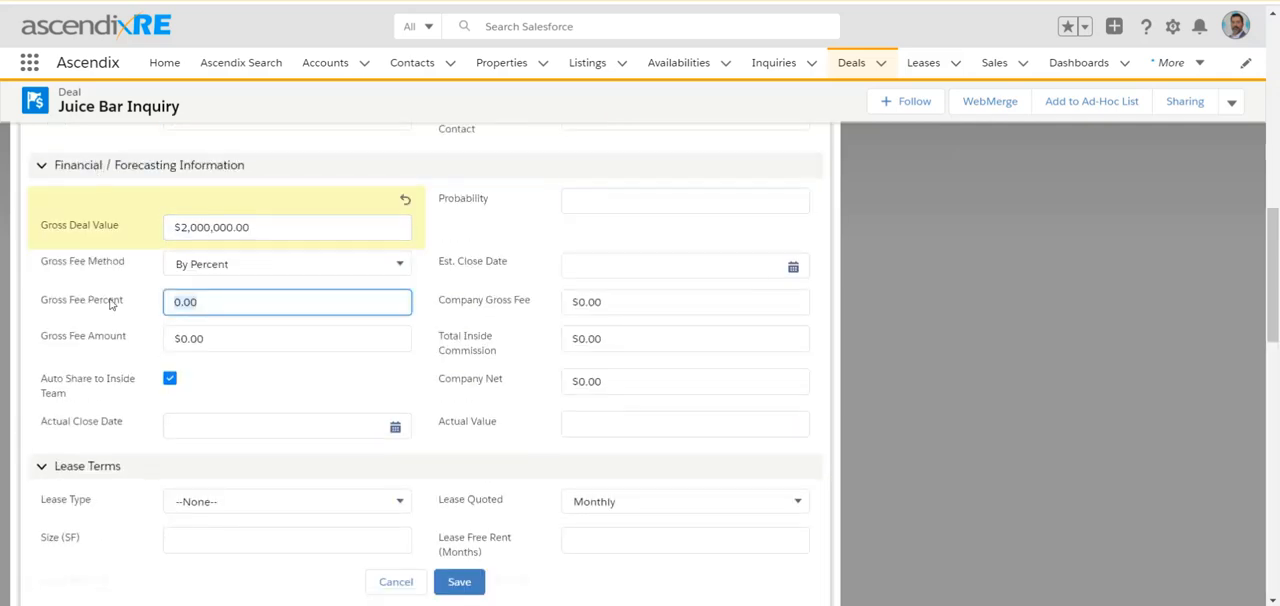
pyautogui.write('3')
pyautogui.click(459, 584)
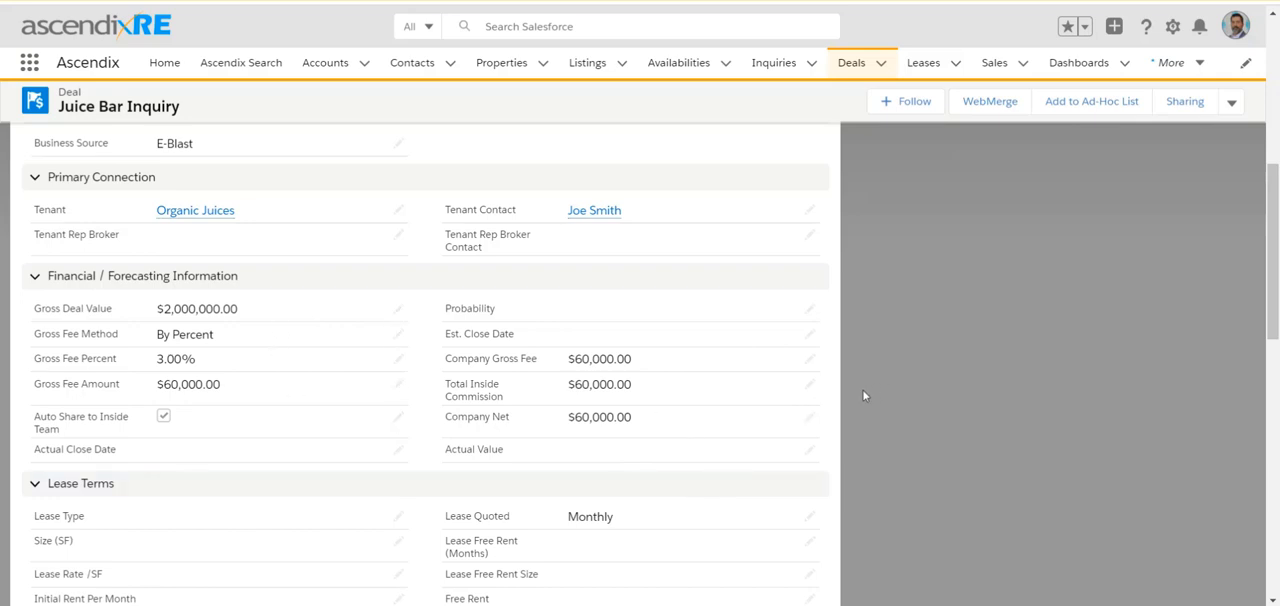
# Show the Landlord Rep Deals list view of the deals.
pyautogui.scroll(5, 860, 390)
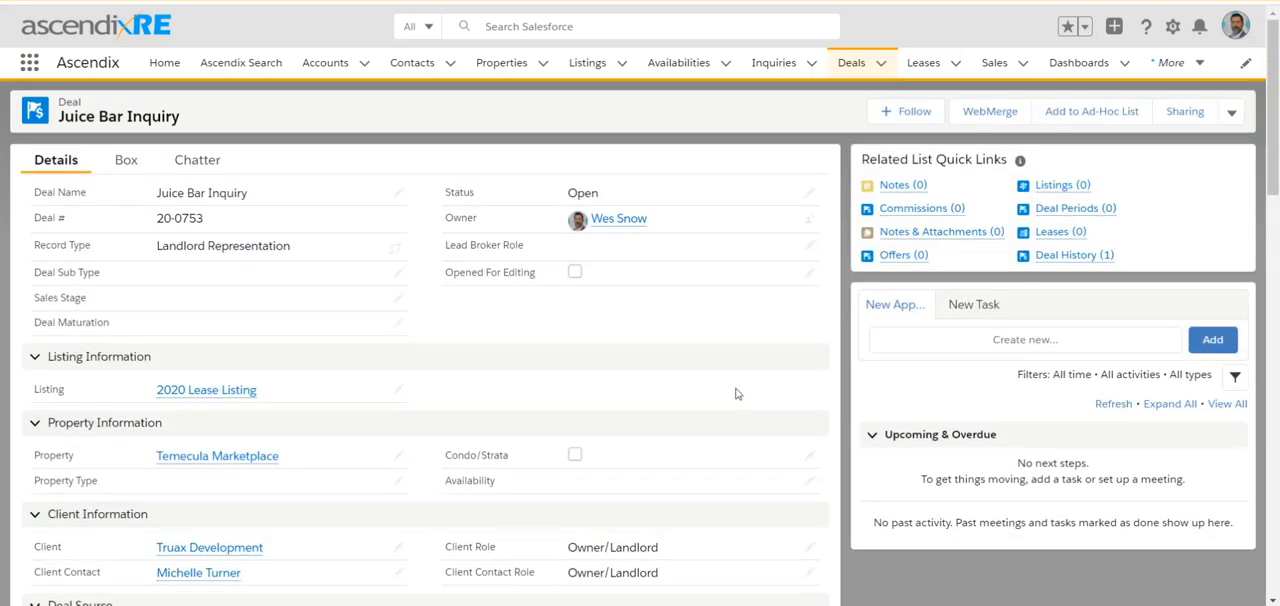
pyautogui.click(850, 64)
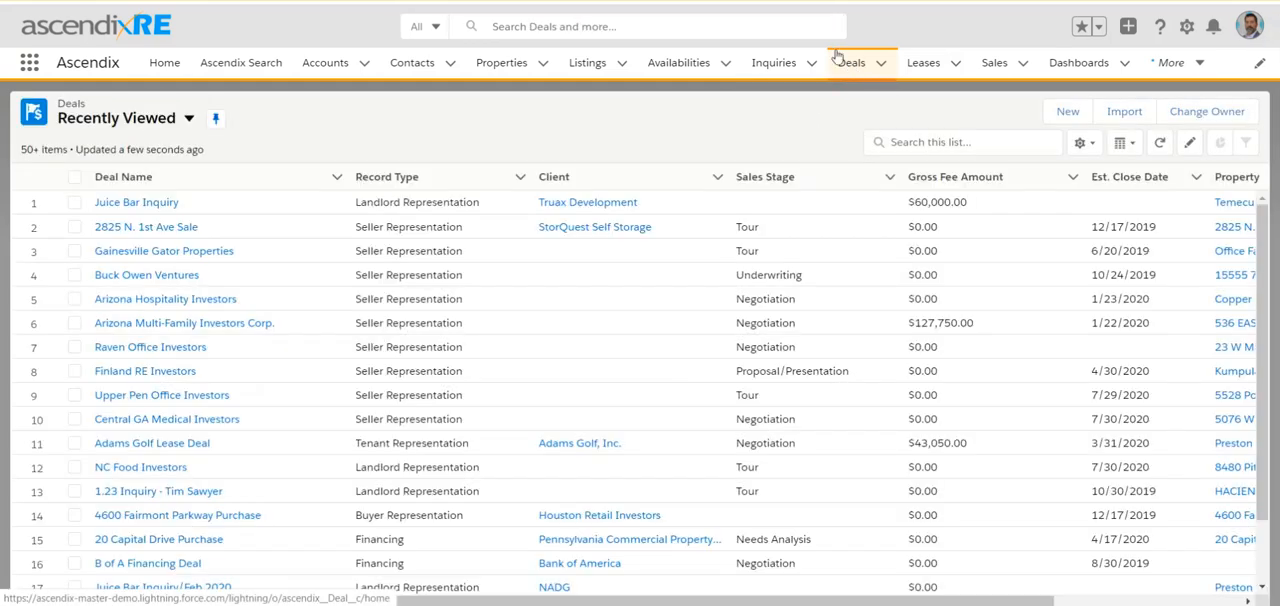
pyautogui.click(168, 117)
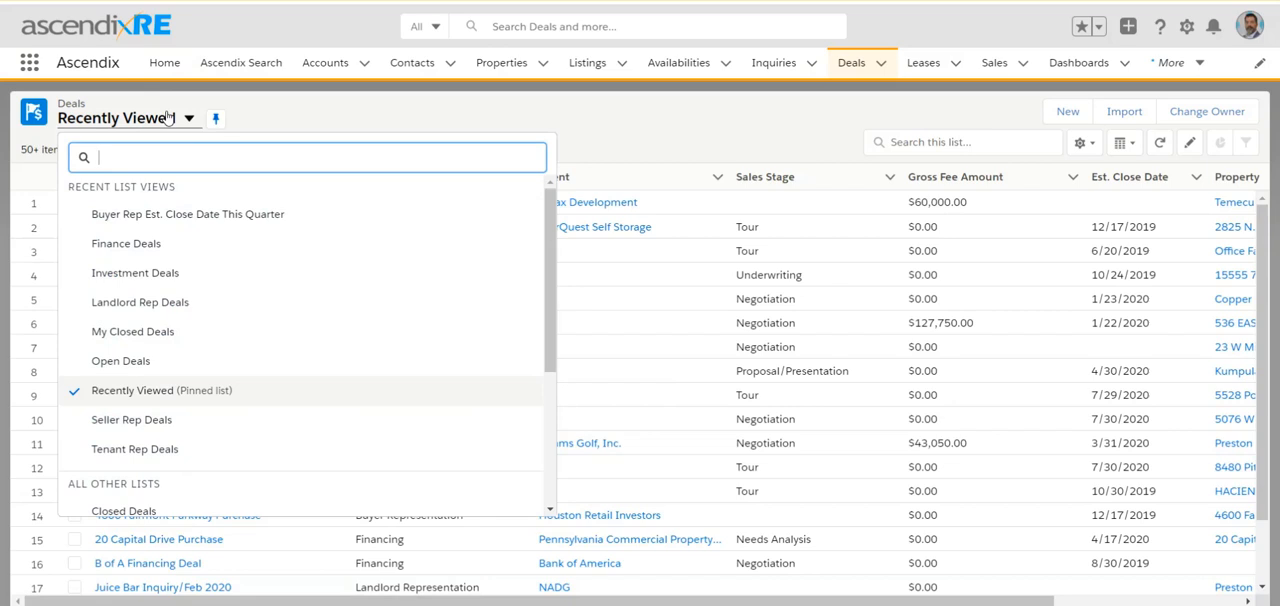
pyautogui.scroll(-3, 114, 314)
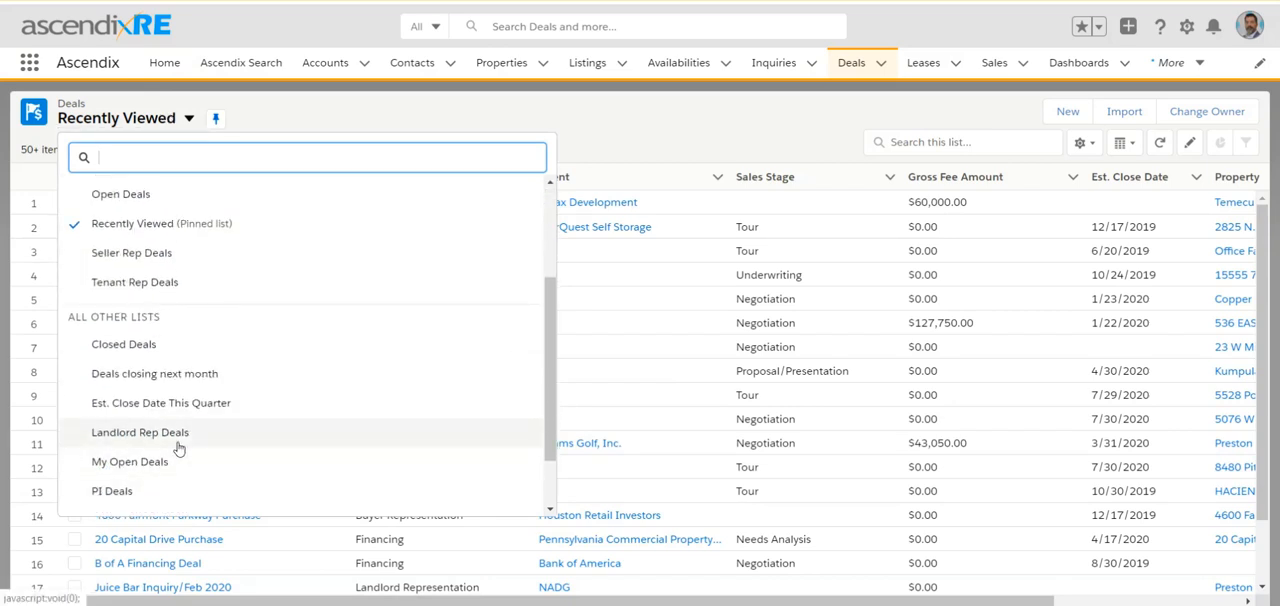
pyautogui.click(177, 440)
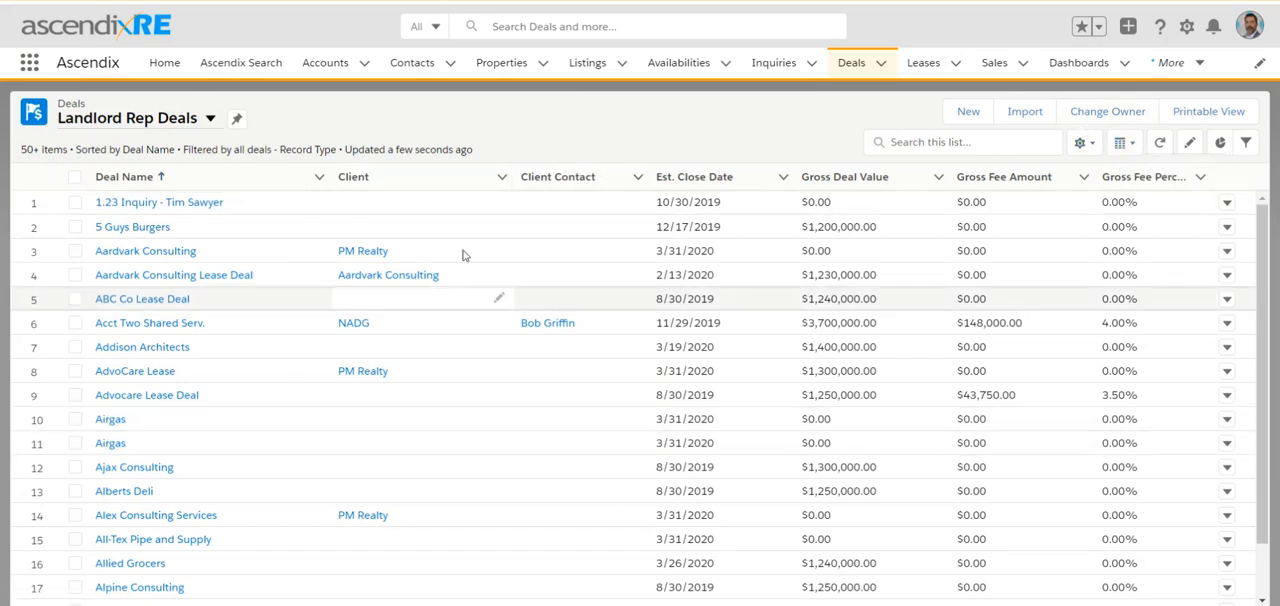
# Display the Landlord Rep Deals as a Kanban board summarized by Gross Deal Value and grouped by Sales Stage.
pyautogui.click(1121, 150)
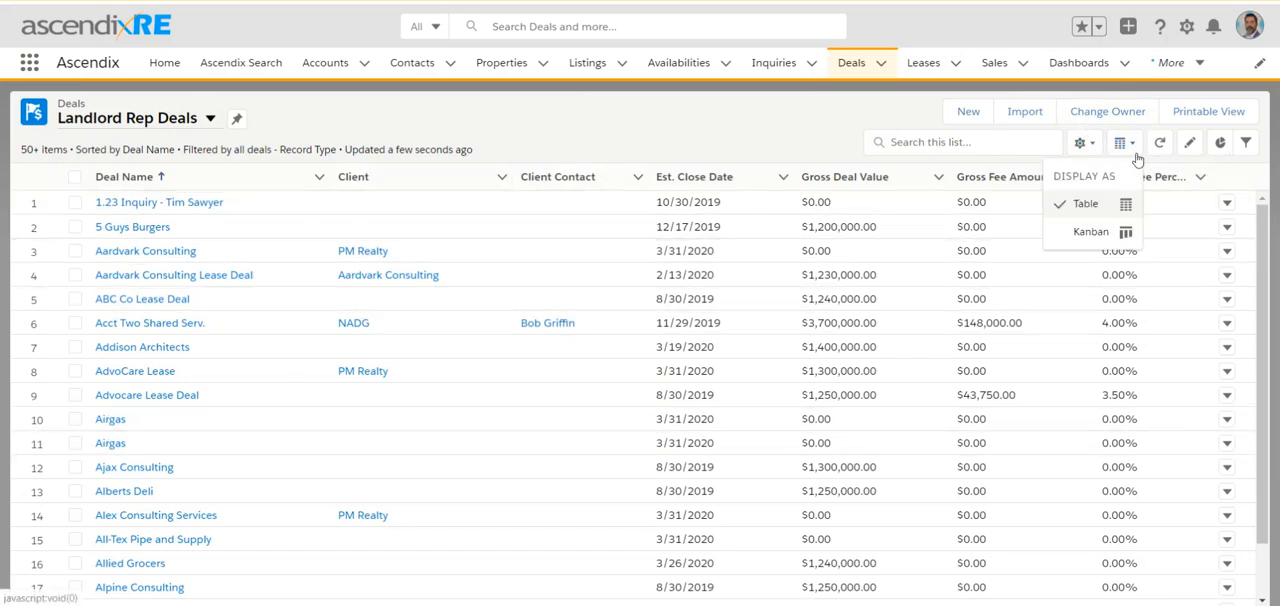
pyautogui.click(1091, 232)
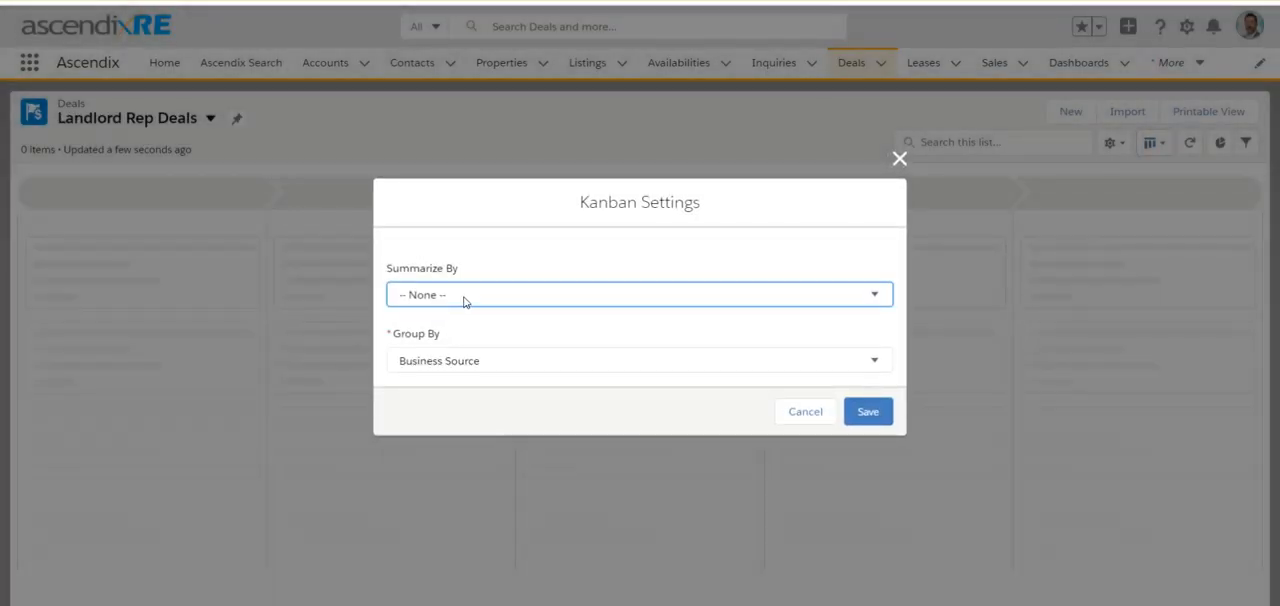
pyautogui.click(464, 300)
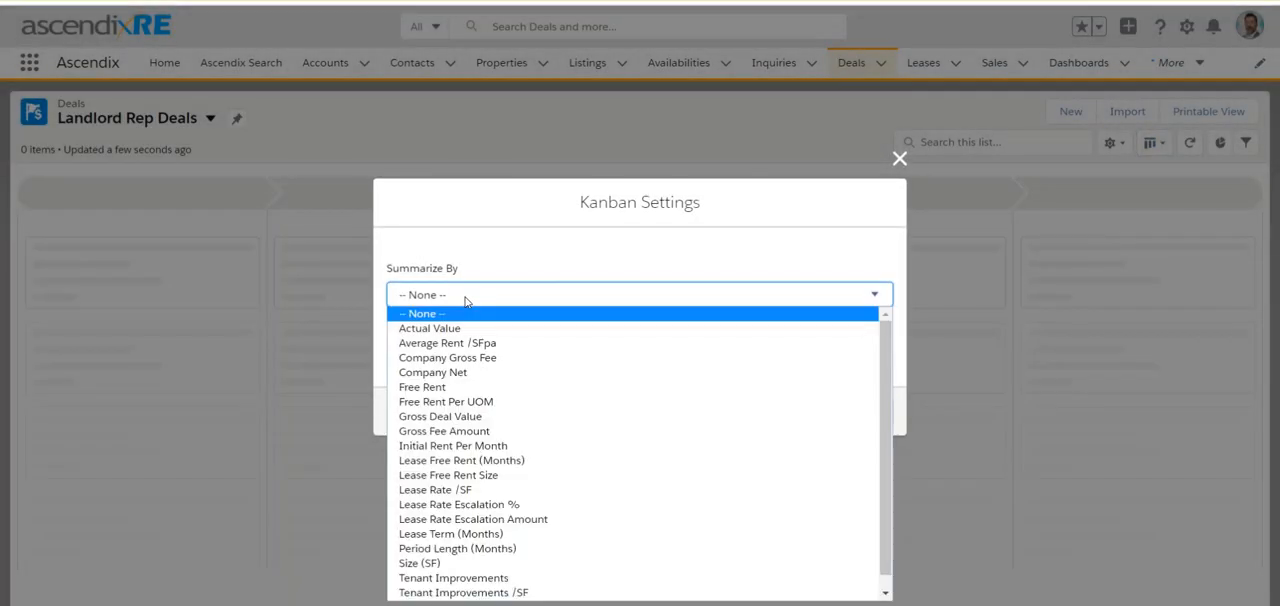
pyautogui.click(520, 417)
pyautogui.click(513, 366)
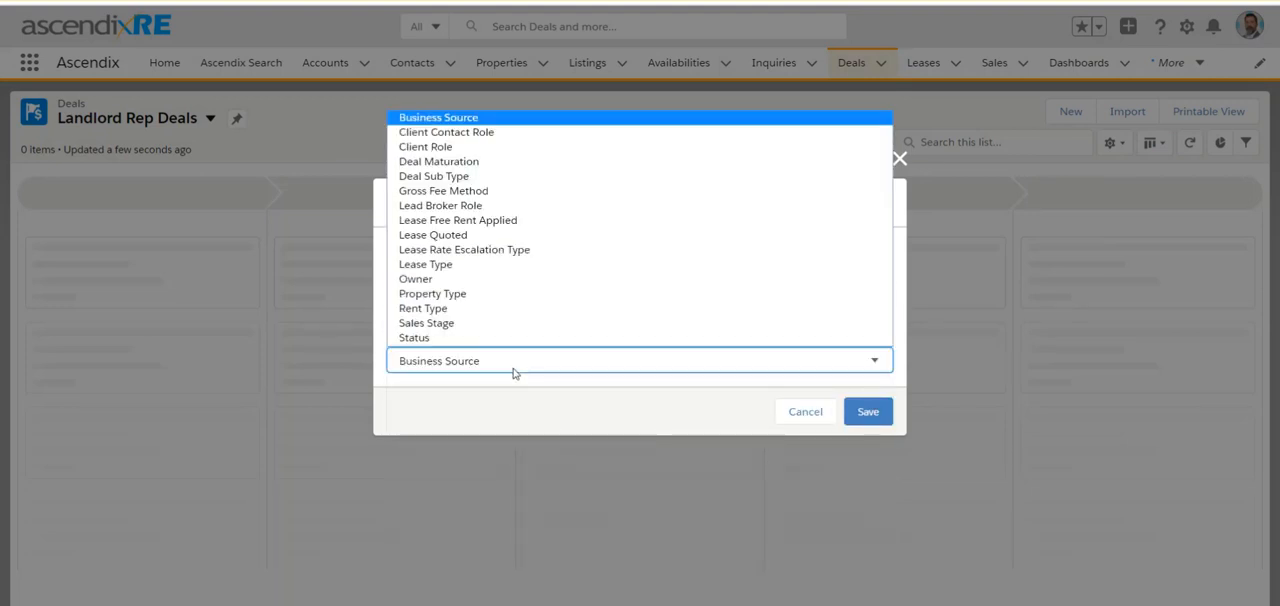
pyautogui.click(518, 327)
pyautogui.click(877, 422)
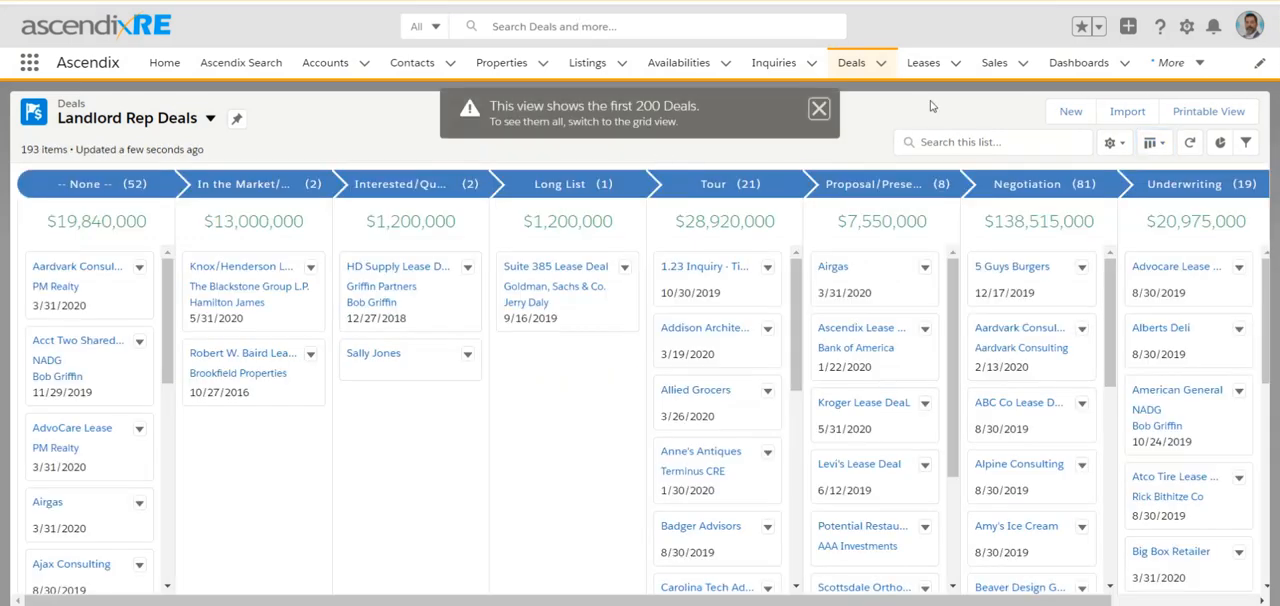
pyautogui.click(819, 109)
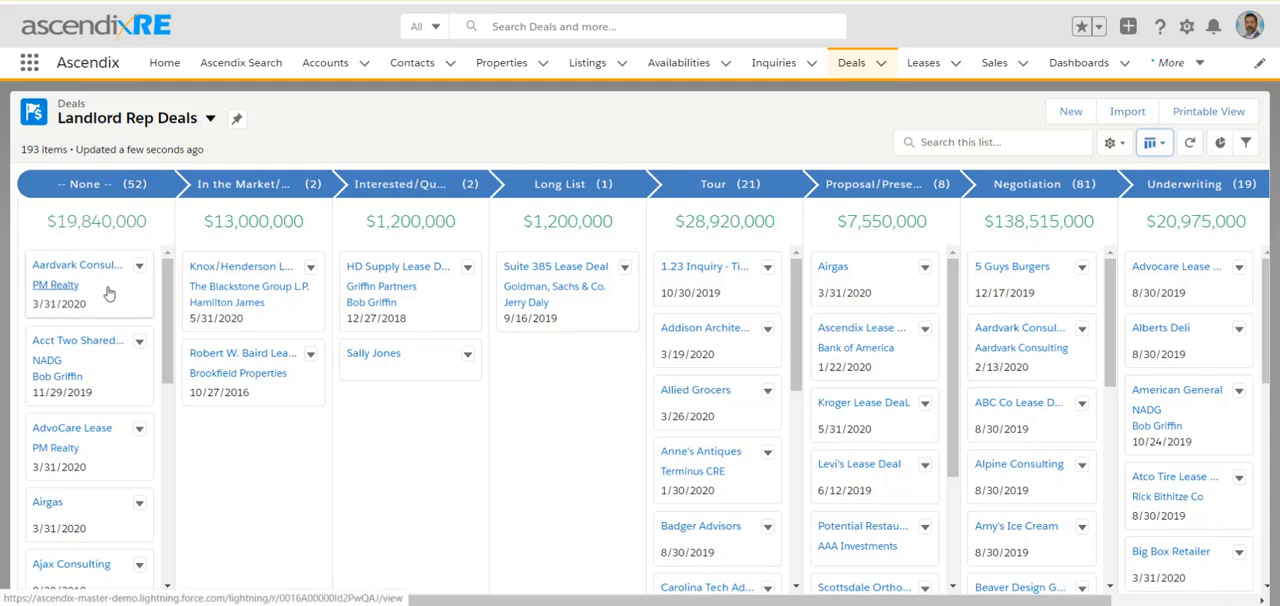
# Move the undecided Aardvark Consulting deal for PM Realty to the Long List stage on the Kanban board.
pyautogui.moveTo(106, 296); pyautogui.dragTo(541, 327)
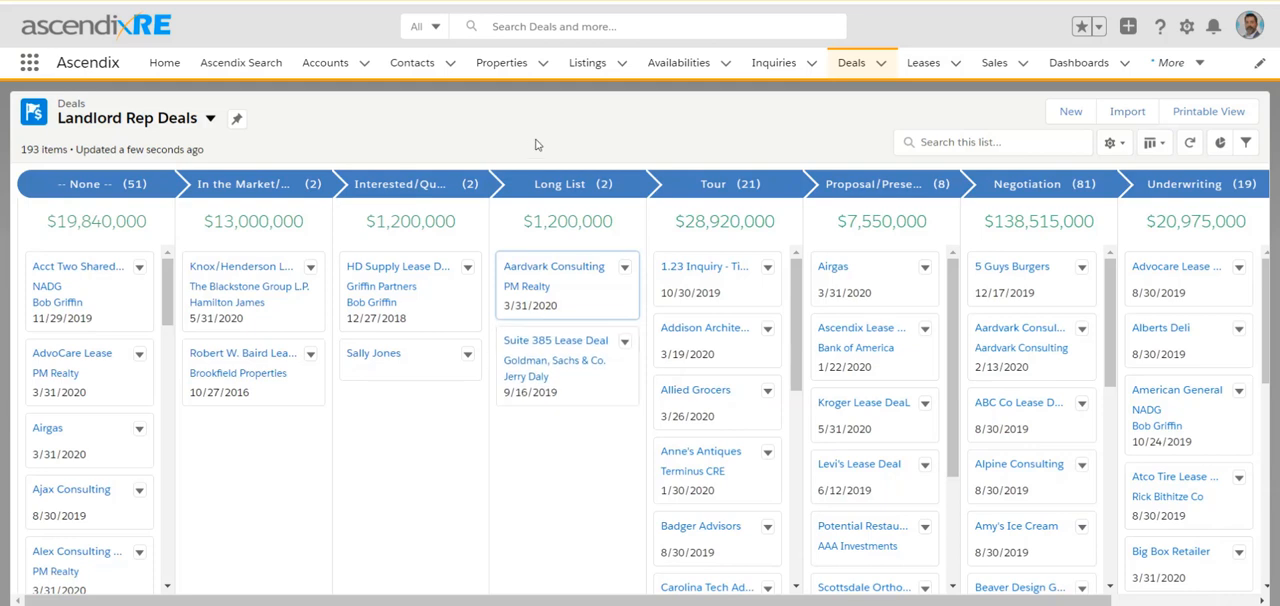
# Open the Juice Bar Inquiry deal for editing and examine its Sales Stage options and its listing, property, client and tenant fields.
pyautogui.click(853, 66)
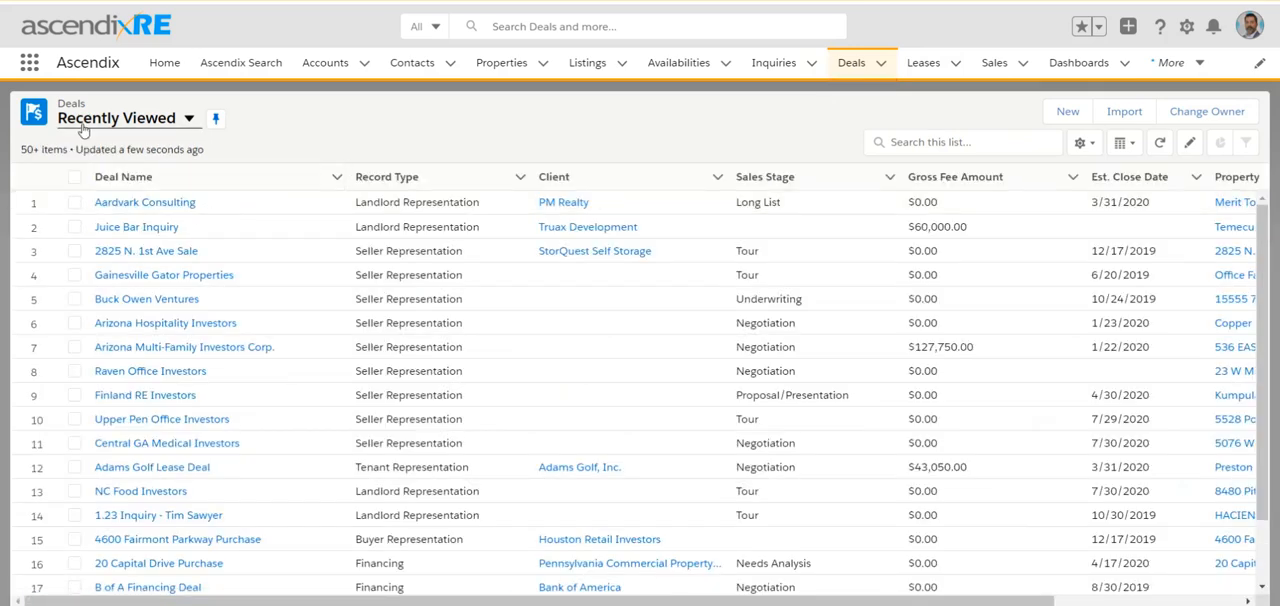
pyautogui.click(139, 230)
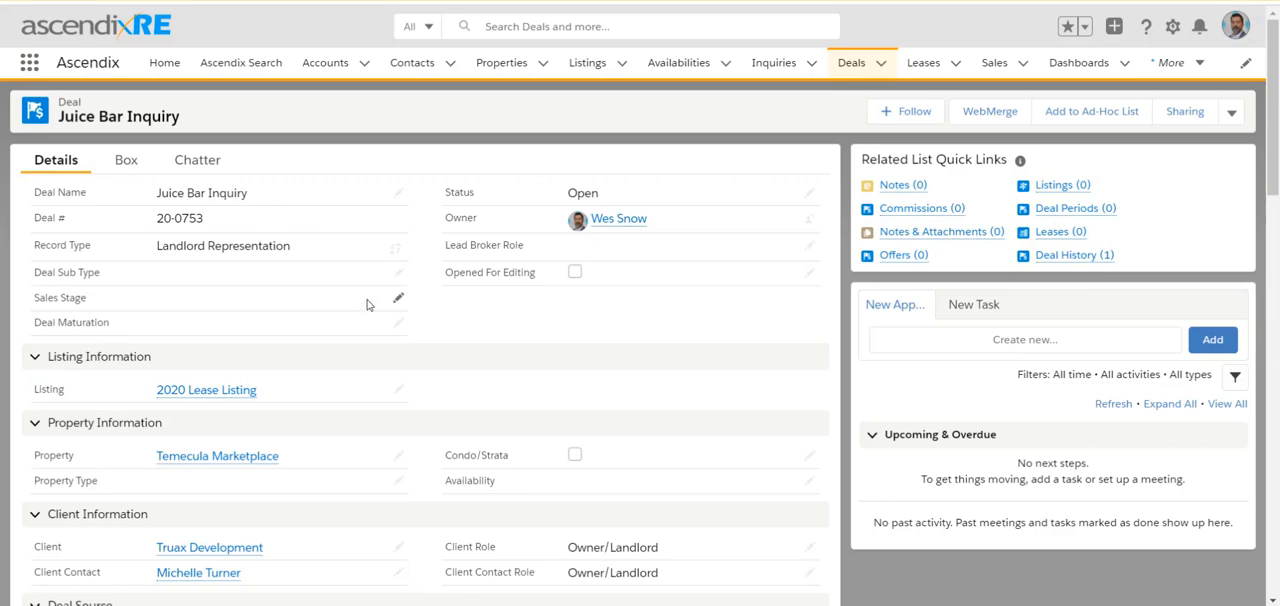
pyautogui.click(397, 302)
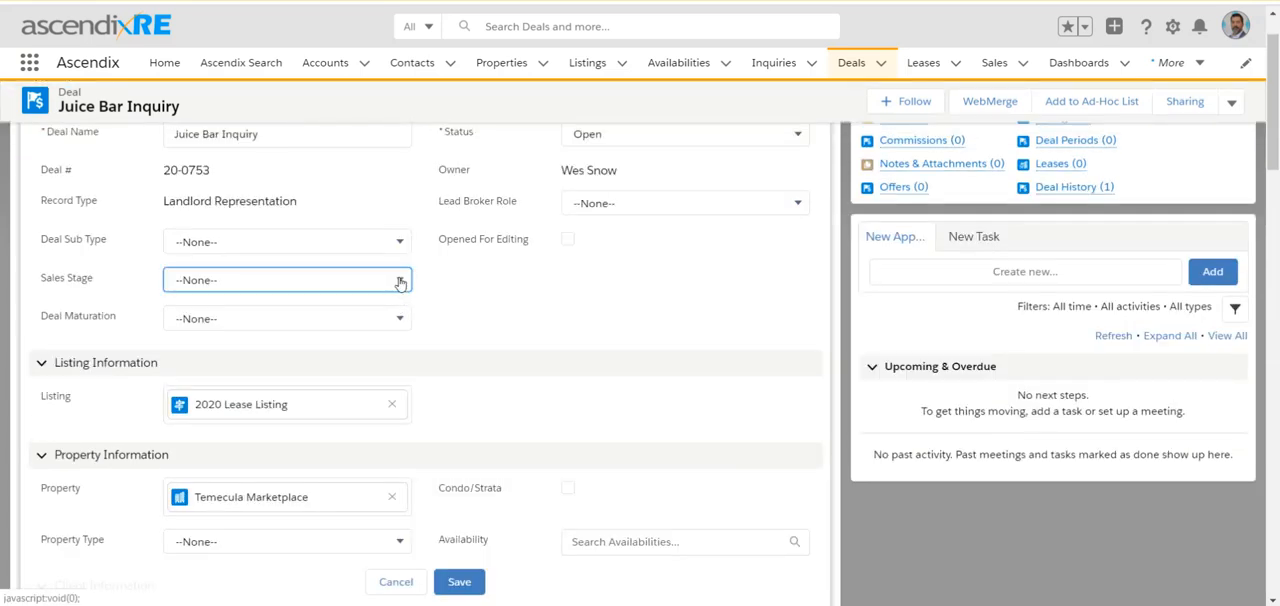
pyautogui.click(400, 282)
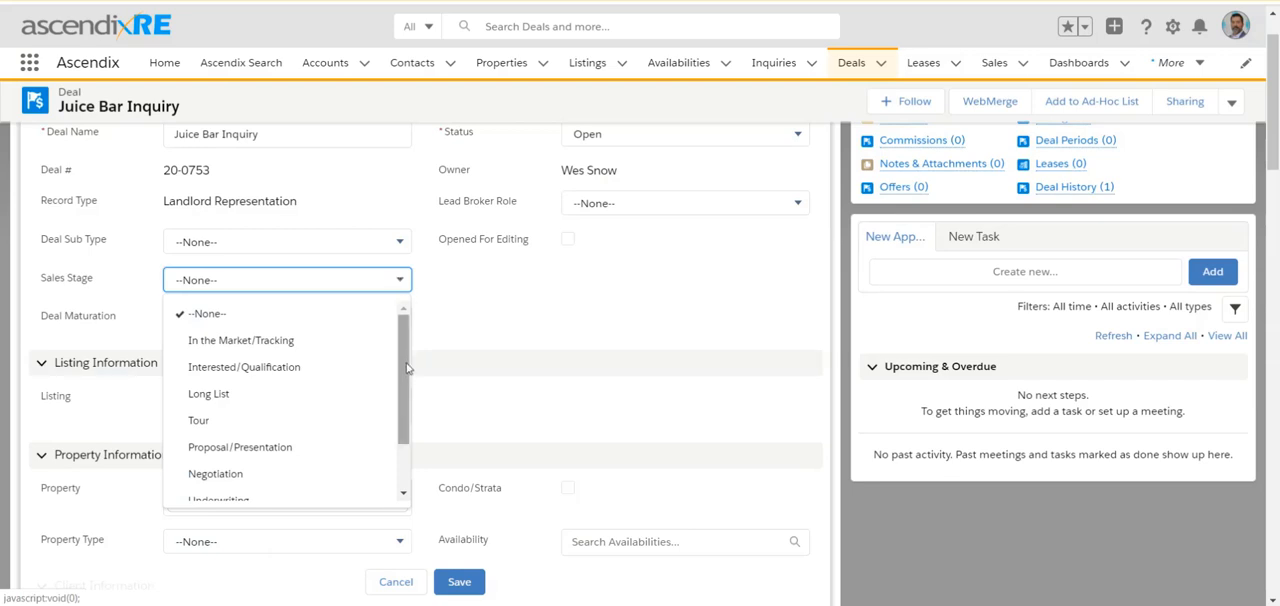
pyautogui.moveTo(407, 368); pyautogui.dragTo(420, 417)
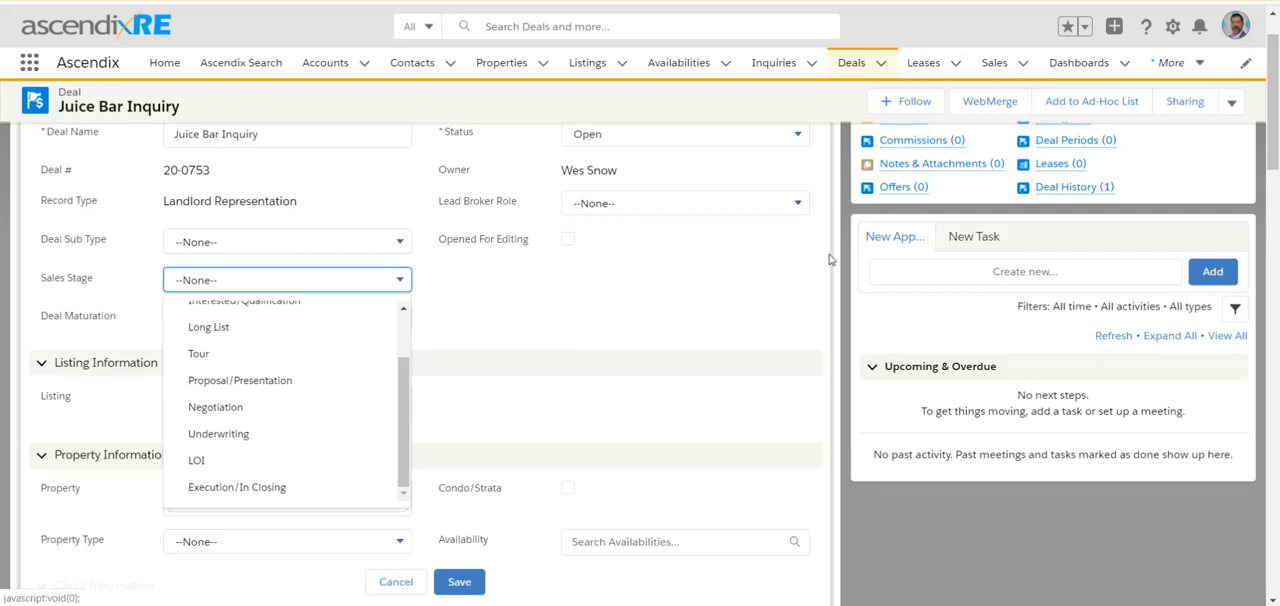
pyautogui.scroll(1, 767, 270)
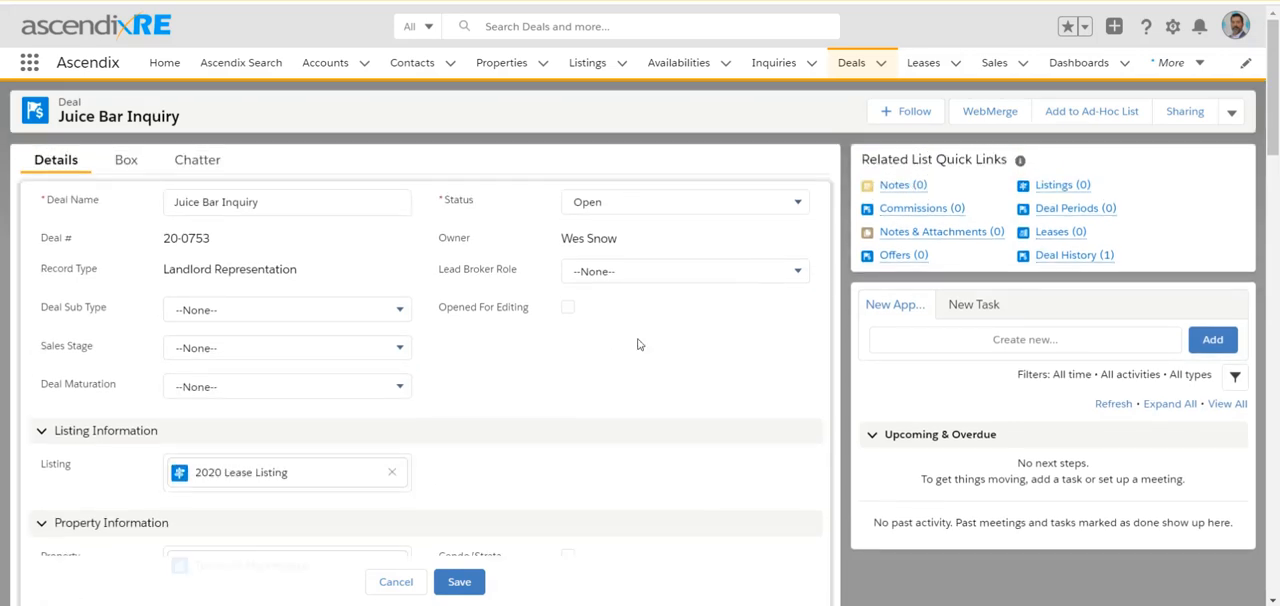
pyautogui.scroll(-3, 556, 408)
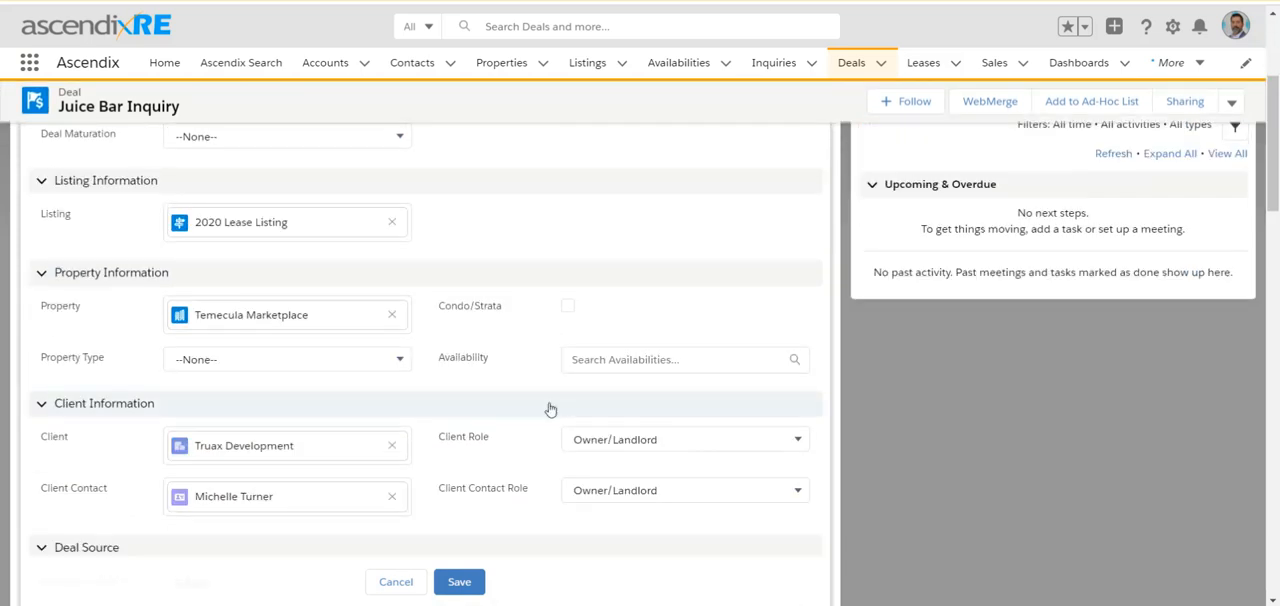
pyautogui.scroll(-2, 550, 411)
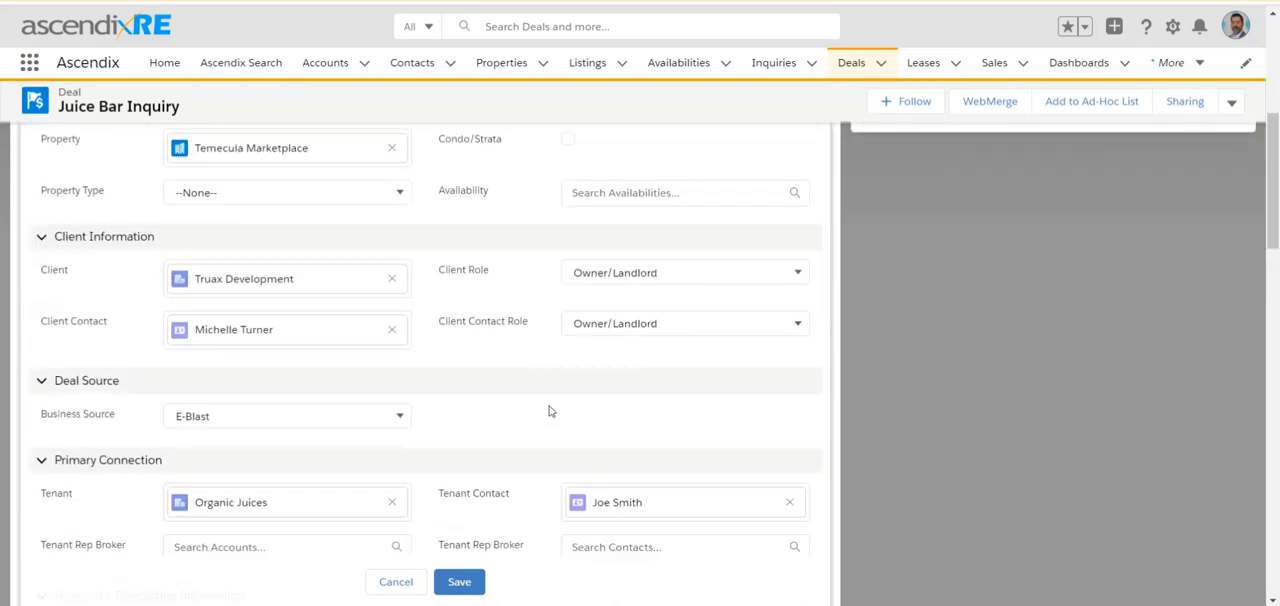
pyautogui.scroll(5, 550, 411)
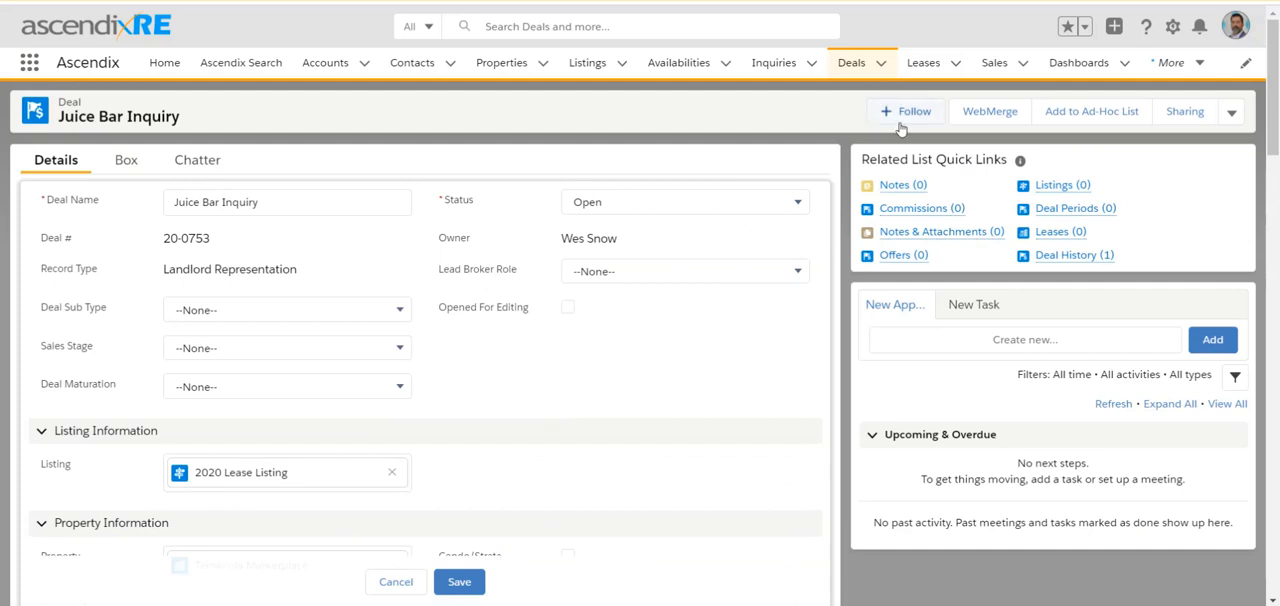
pyautogui.click(1232, 113)
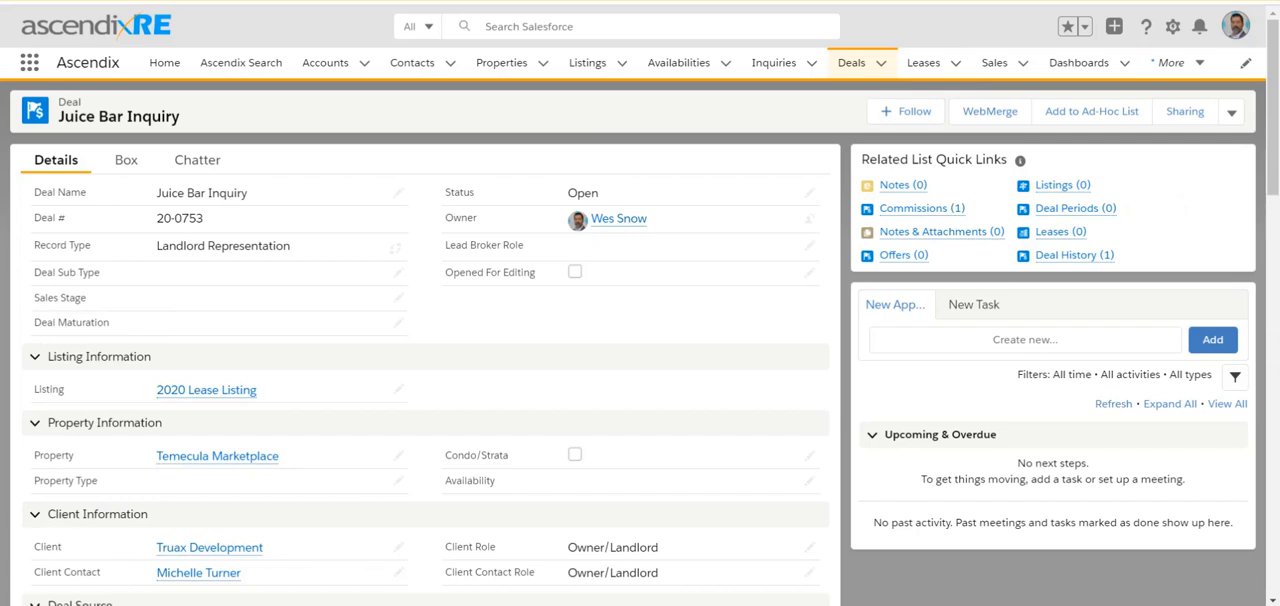
# Examine the fee, house split and net commission details of the deal's Inside Broker commission, and return to the deal.
pyautogui.click(1232, 112)
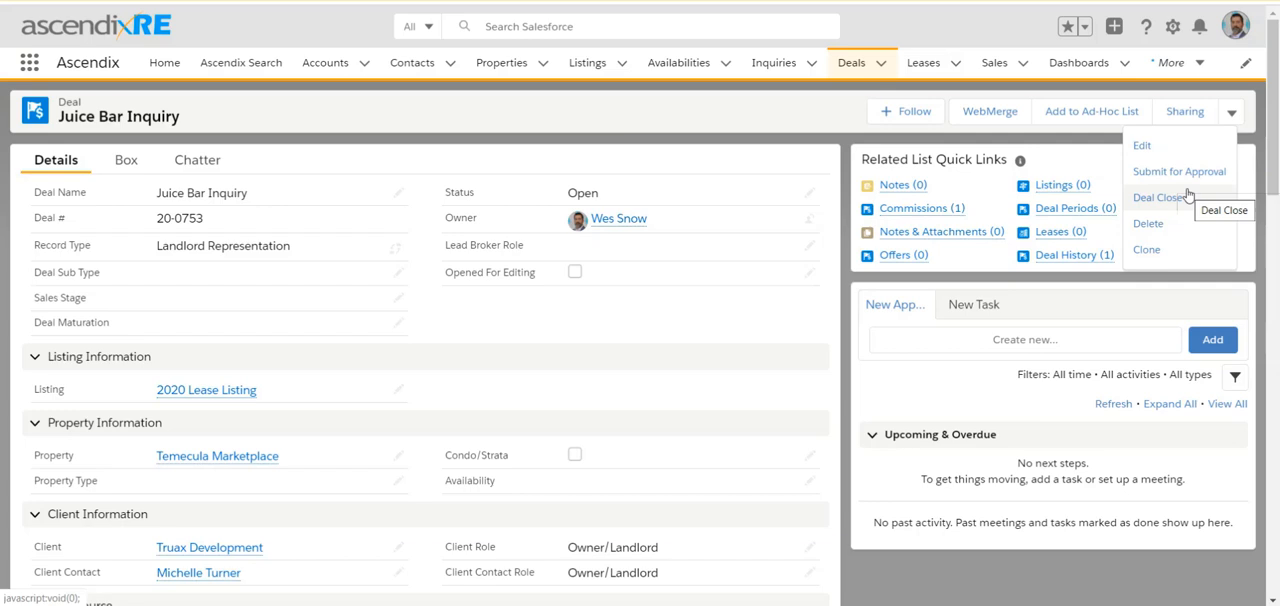
pyautogui.moveTo(907, 212)
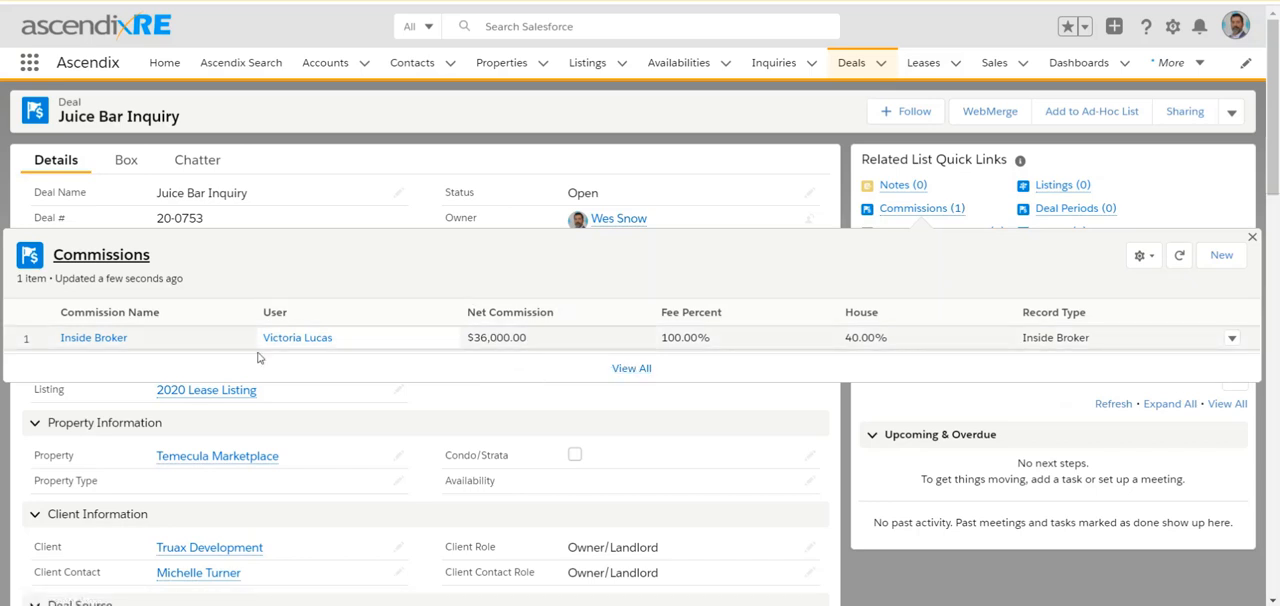
pyautogui.click(81, 340)
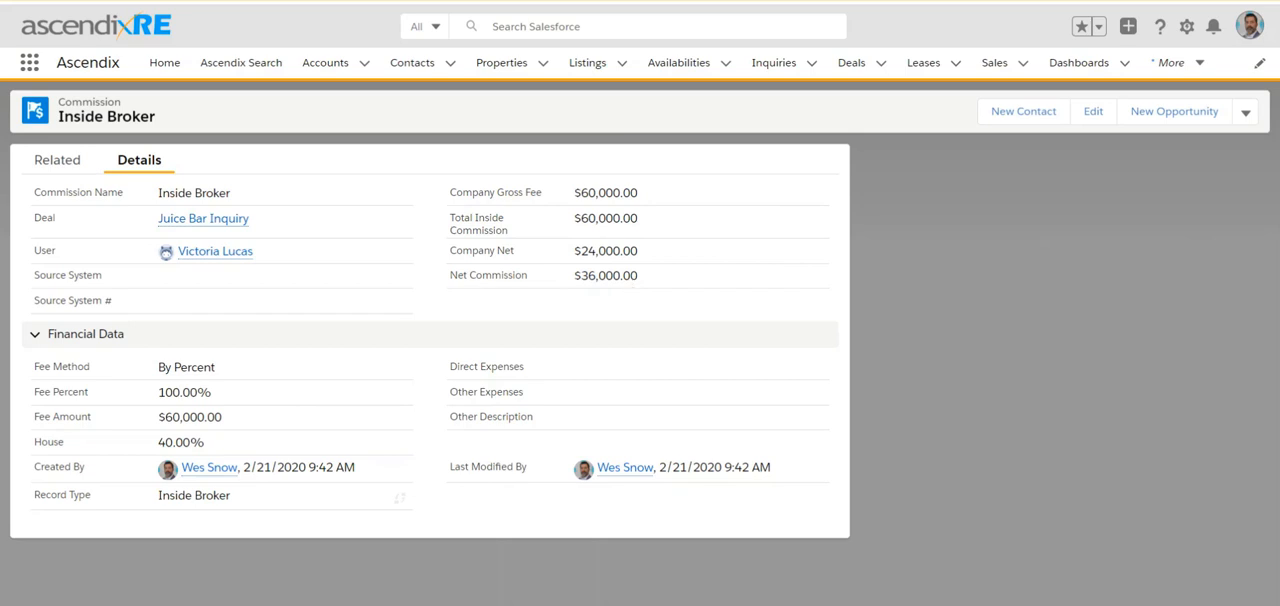
pyautogui.hotkey('alt', 'Left')
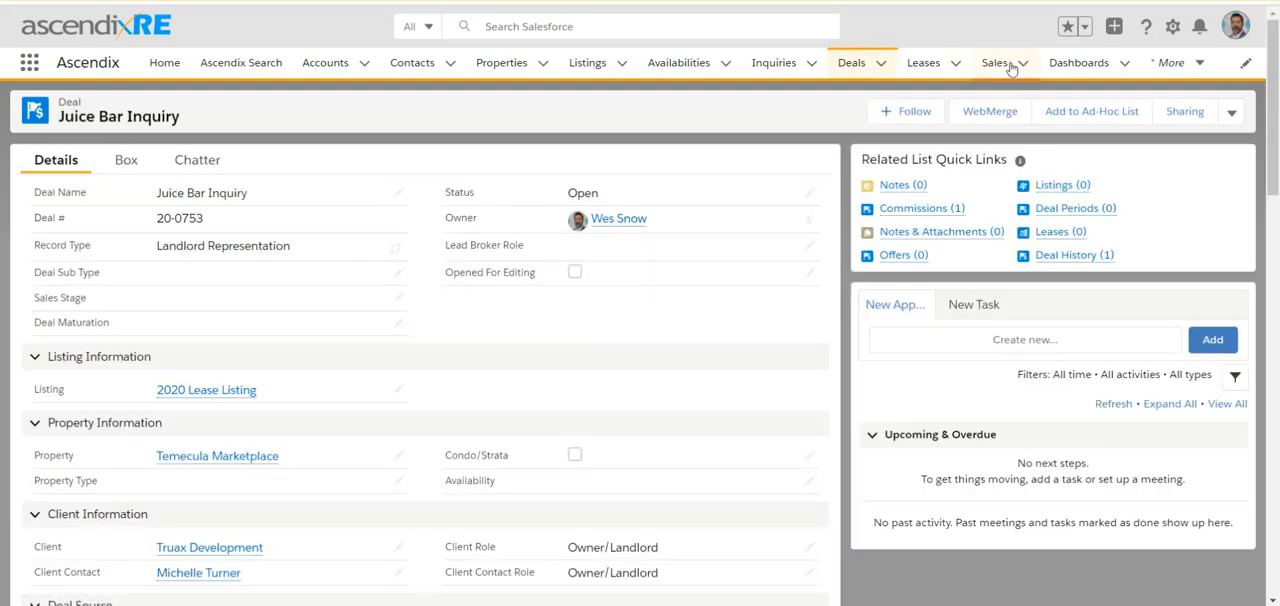
# Start closing the Juice Bar Inquiry deal as Won with an actual close date of 2/21/2020.
pyautogui.click(1231, 114)
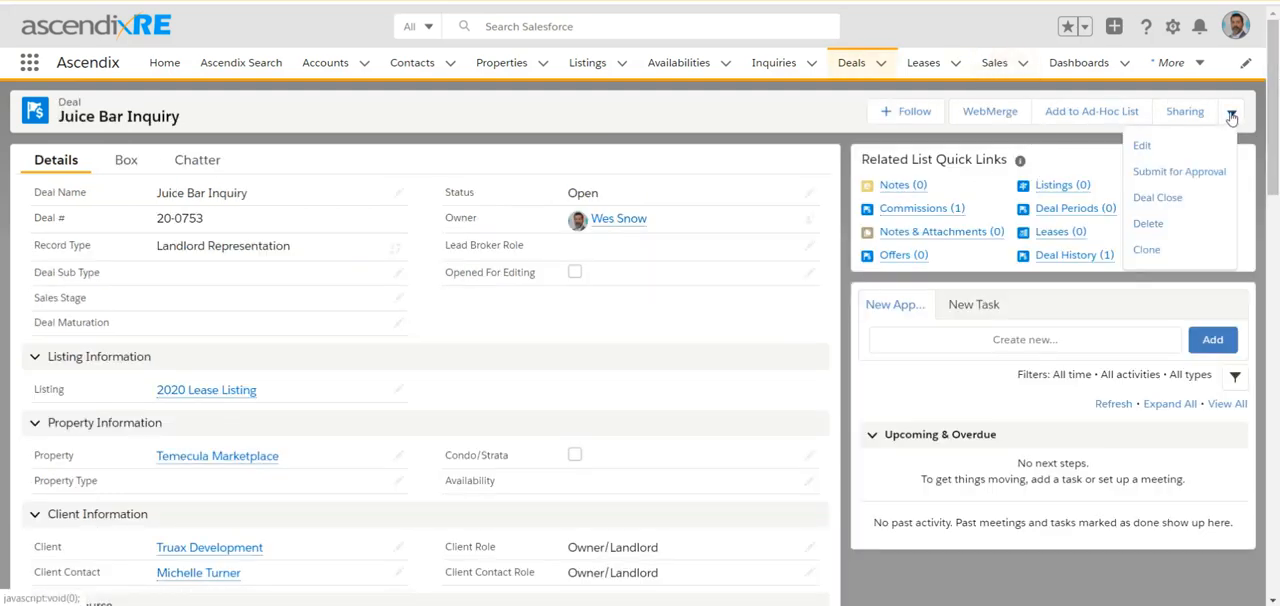
pyautogui.click(1157, 197)
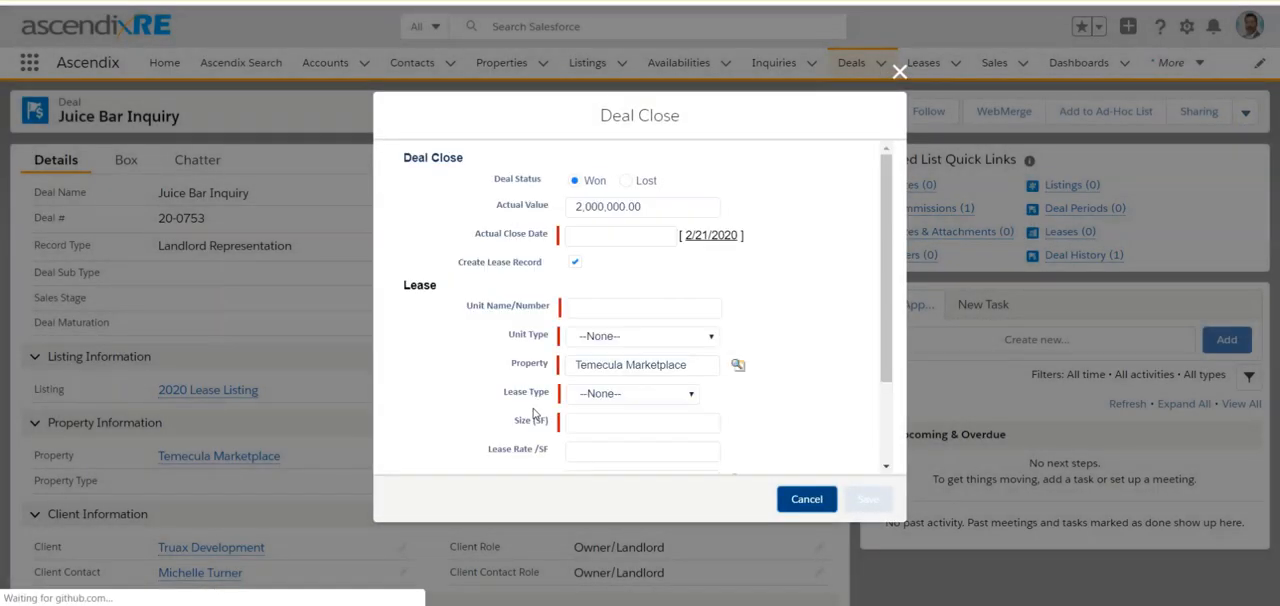
pyautogui.click(710, 235)
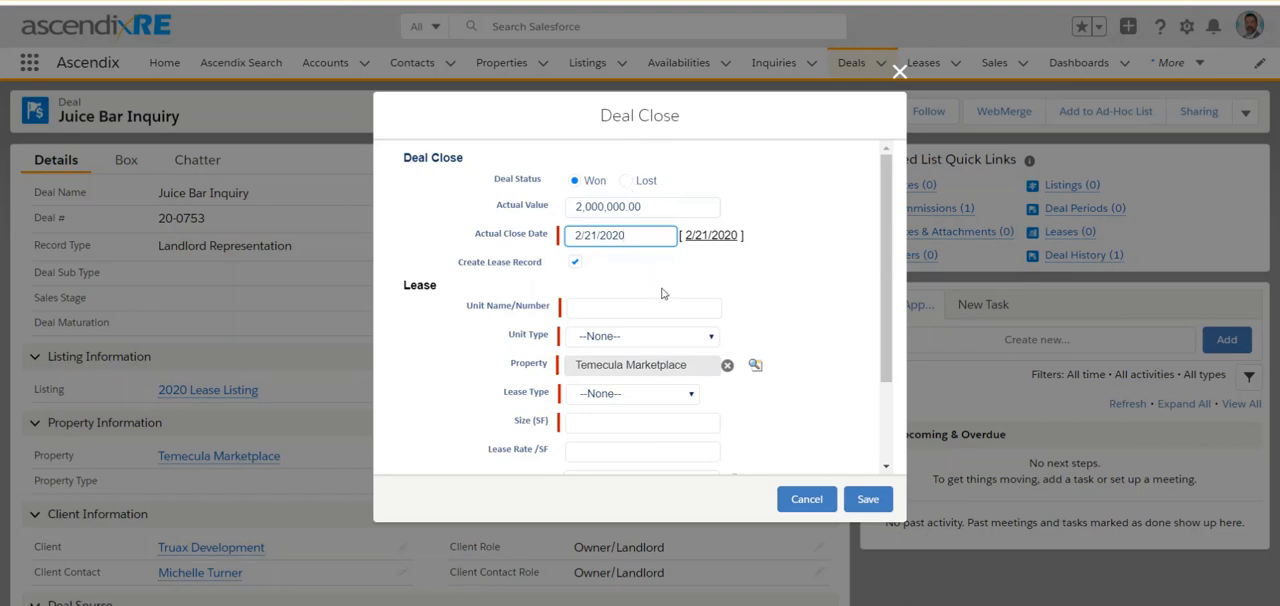
# Enter unit number 200 for the deal's lease, with unit type Retail and lease type Full Service Gross.
pyautogui.scroll(-5, 678, 316)
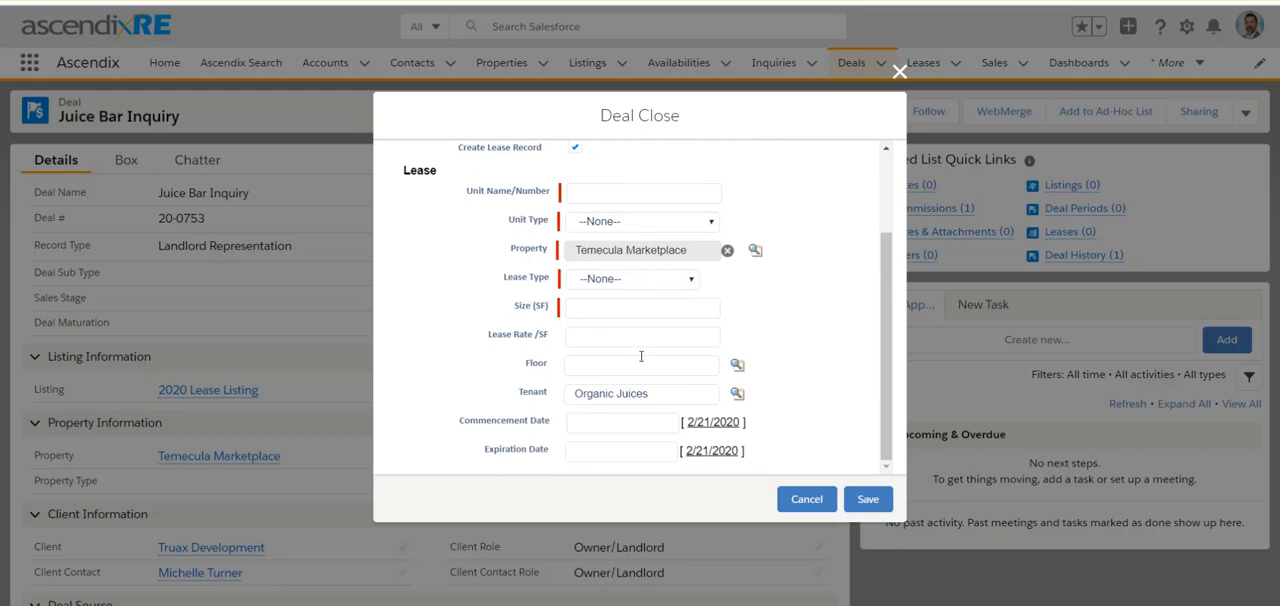
pyautogui.click(642, 192)
pyautogui.write('200')
pyautogui.press('Tab')
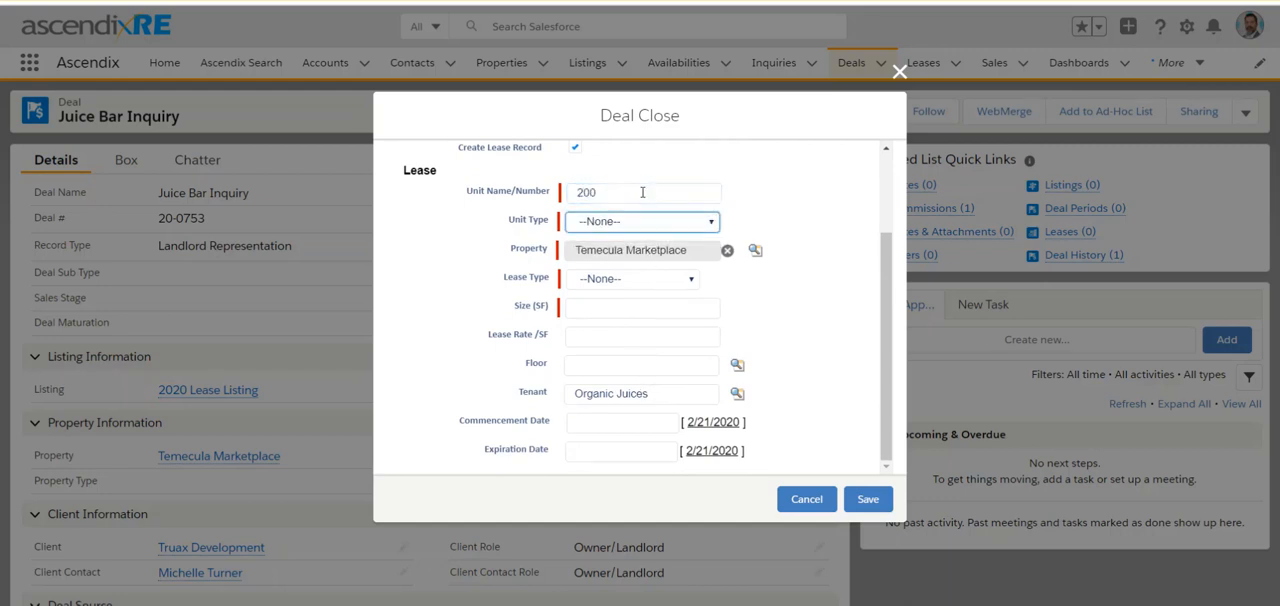
pyautogui.click(643, 221)
pyautogui.click(653, 272)
pyautogui.click(641, 285)
pyautogui.click(631, 310)
# Set the lease's size to 5000 SF and its lease rate per SF to 28.
pyautogui.click(632, 316)
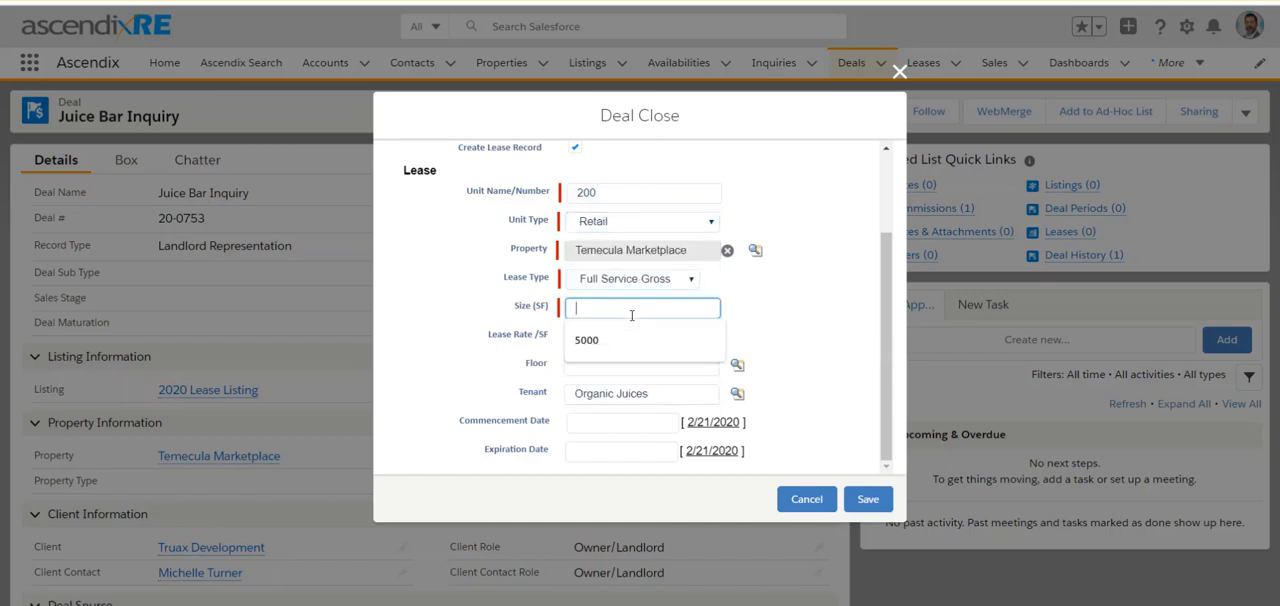
pyautogui.write('5k')
pyautogui.press('Tab')
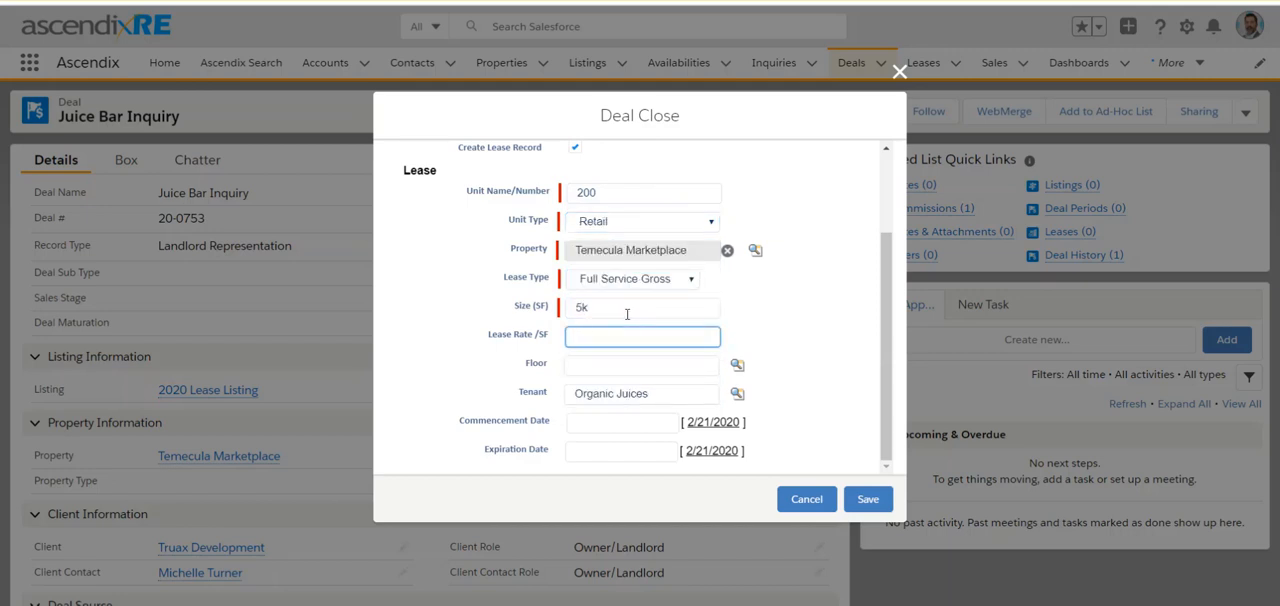
pyautogui.click(627, 314)
pyautogui.press('Tab')
pyautogui.write('28')
# Set the lease to commence on 2/21/2020 and expire on 2/21/2025, and save the deal close.
pyautogui.click(705, 426)
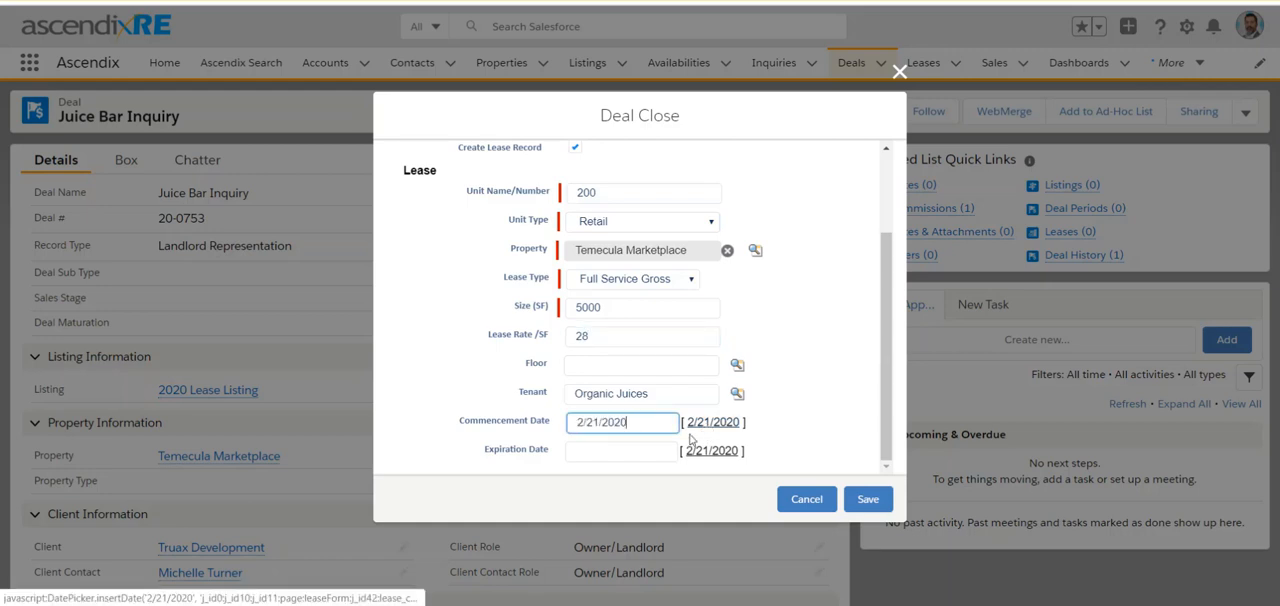
pyautogui.click(711, 451)
pyautogui.click(673, 452)
pyautogui.press('BackSpace')
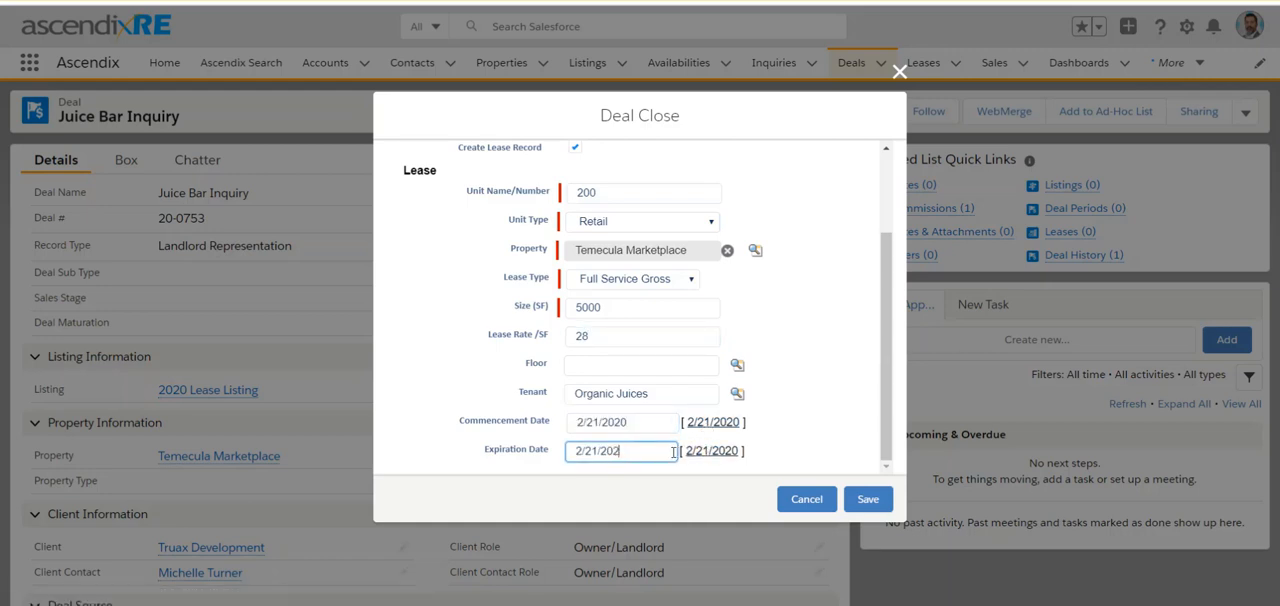
pyautogui.write('5')
pyautogui.click(866, 499)
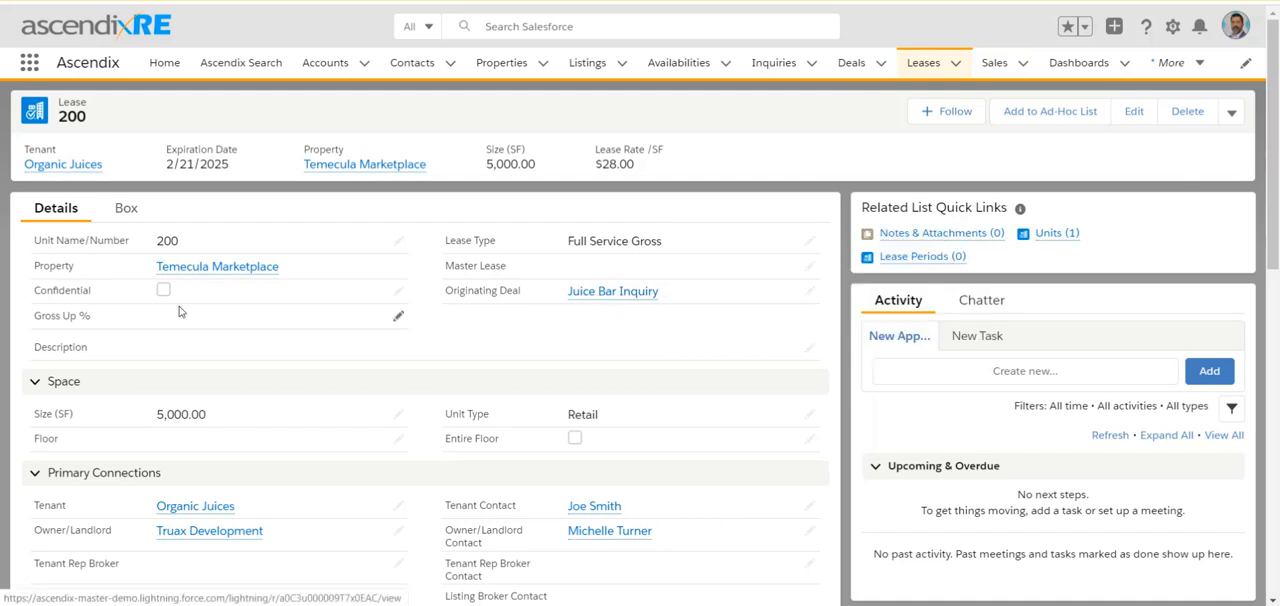
# Examine the new lease record's space, primary connections, term, financials, free rent and allowance details.
pyautogui.scroll(-1, 240, 407)
pyautogui.scroll(-1, 236, 352)
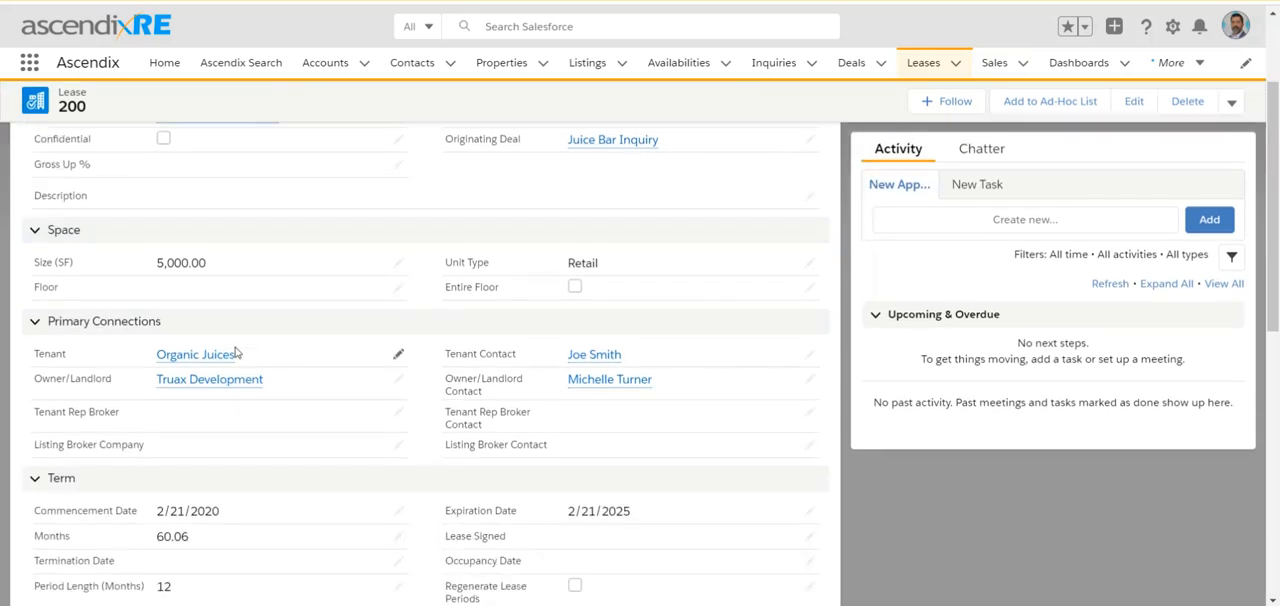
pyautogui.scroll(-2, 260, 391)
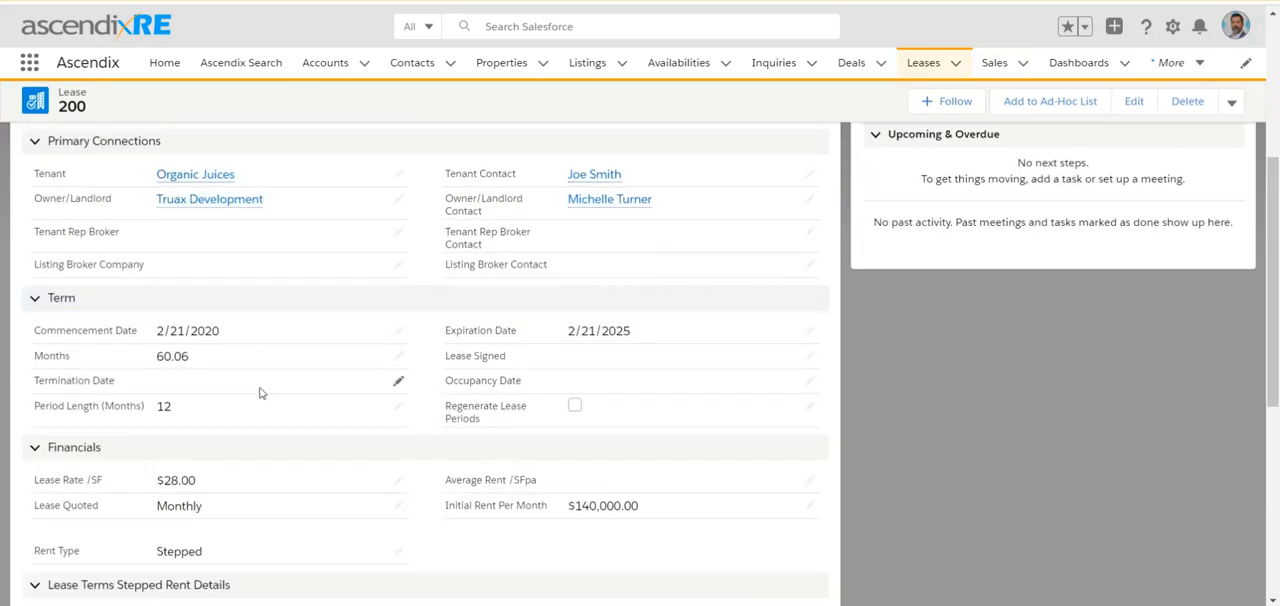
pyautogui.scroll(-3, 298, 391)
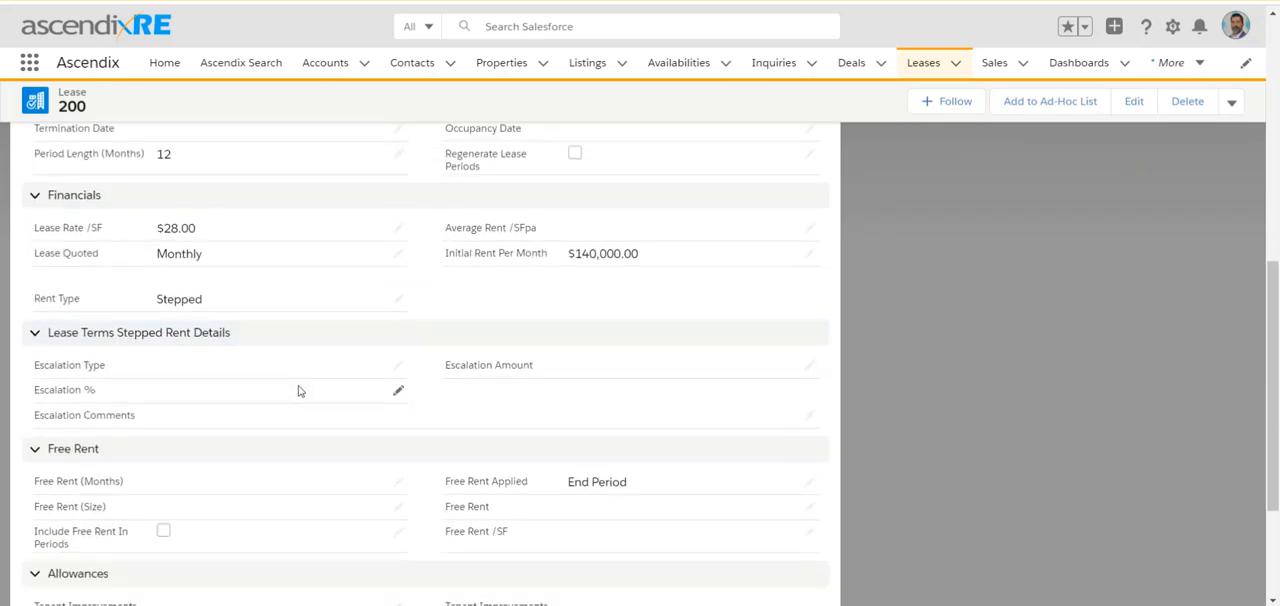
pyautogui.scroll(-2, 298, 391)
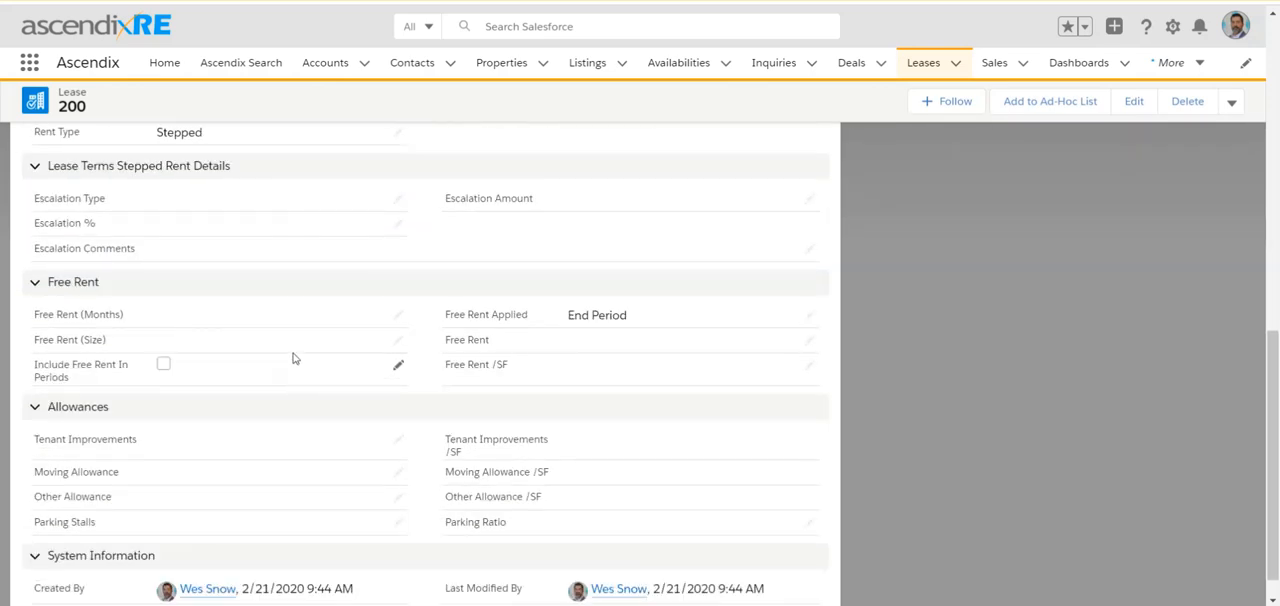
pyautogui.scroll(7, 293, 358)
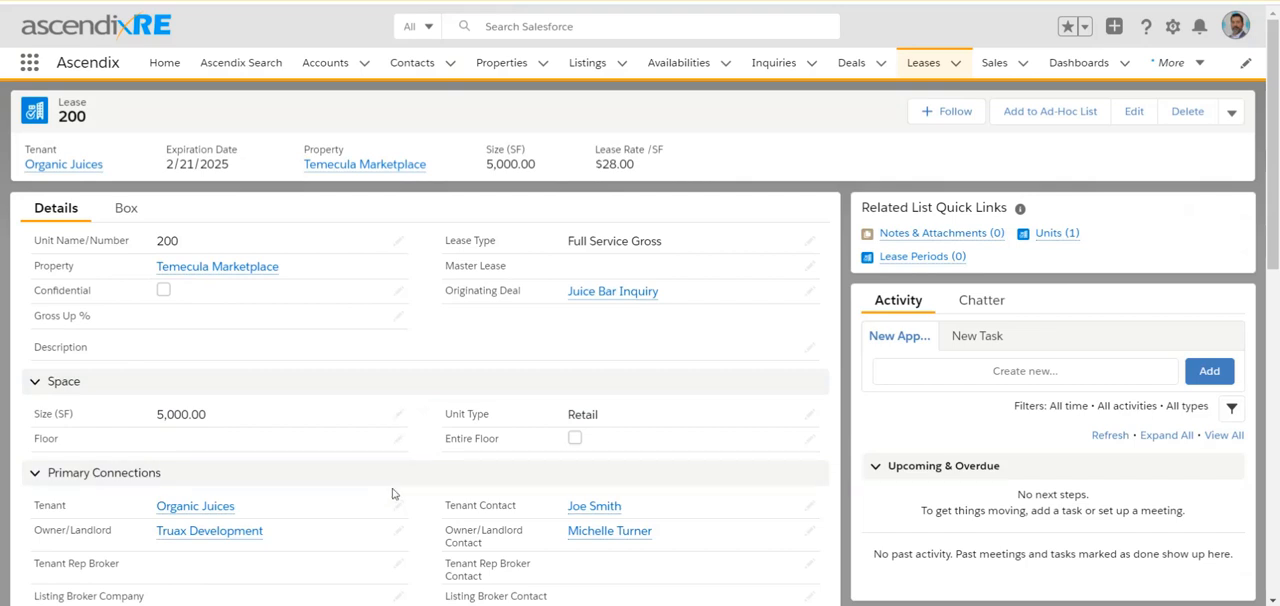
# Set the lease's escalation type to Percentage with a 2% escalation, and save the lease.
pyautogui.scroll(-5, 400, 480)
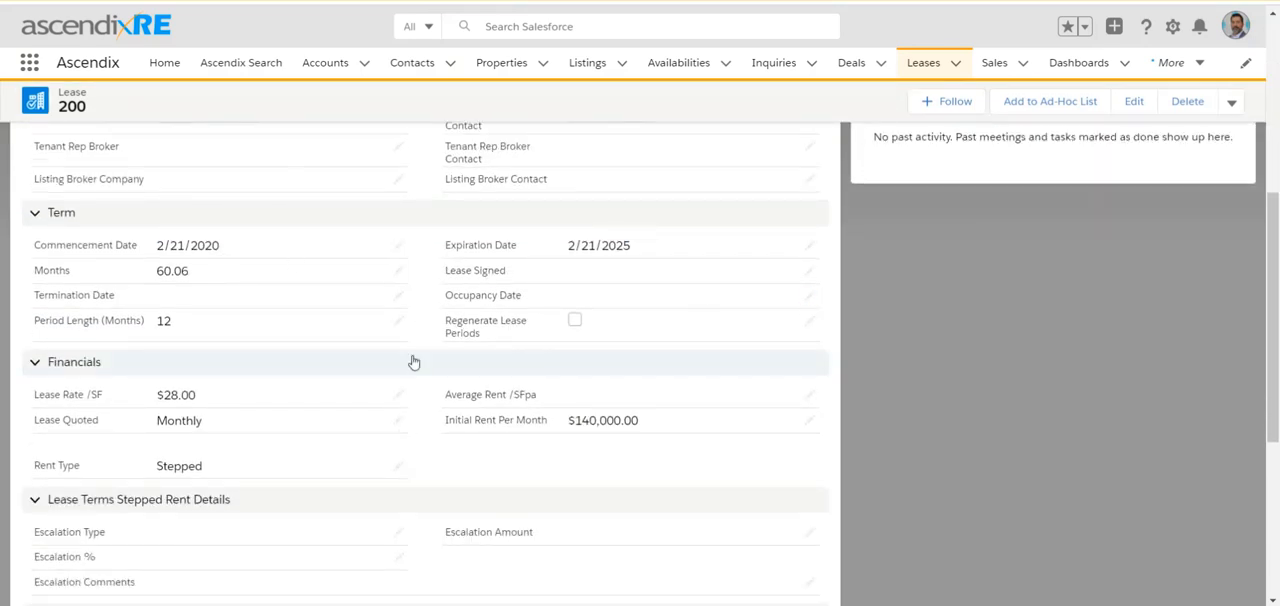
pyautogui.scroll(-3, 369, 484)
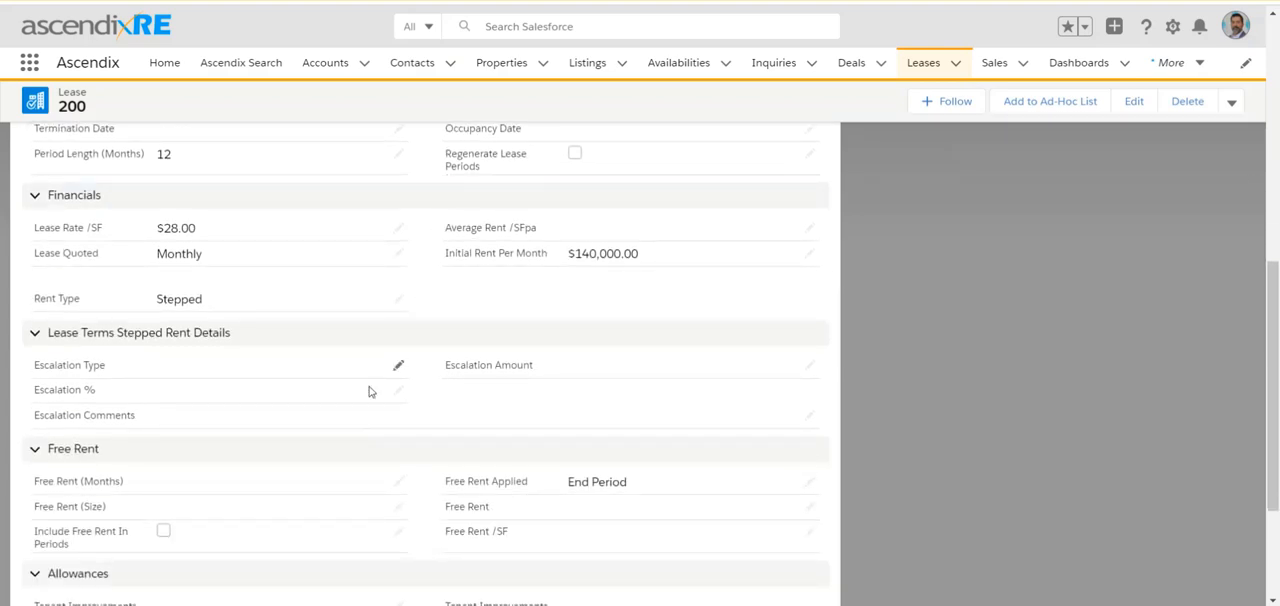
pyautogui.click(399, 366)
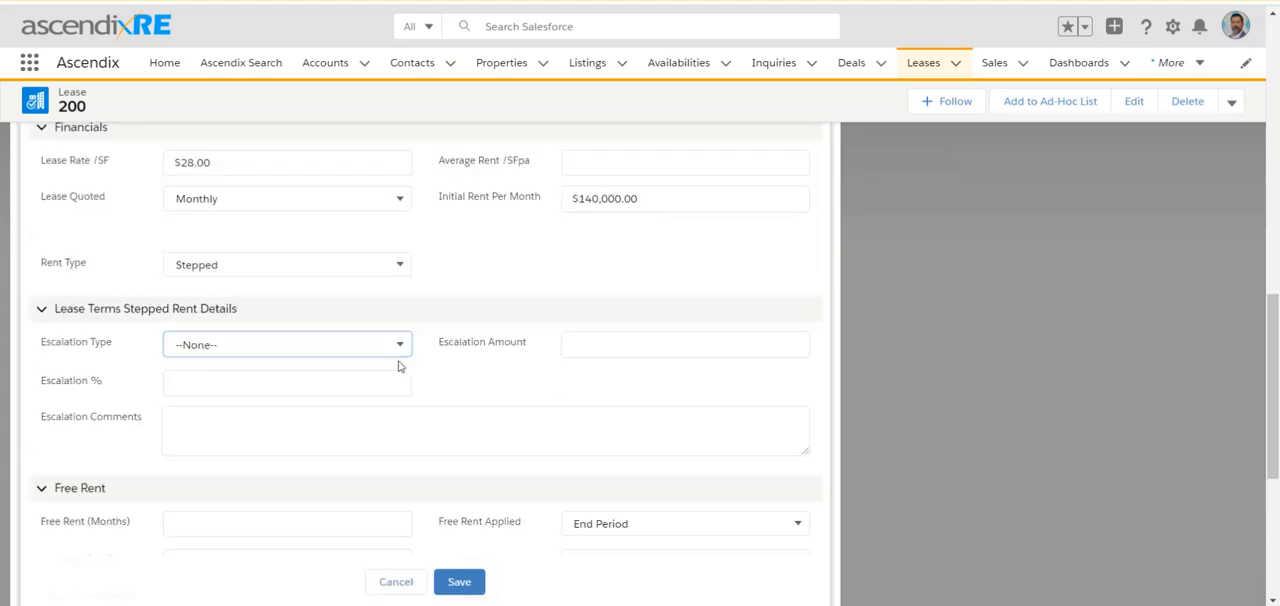
pyautogui.click(403, 347)
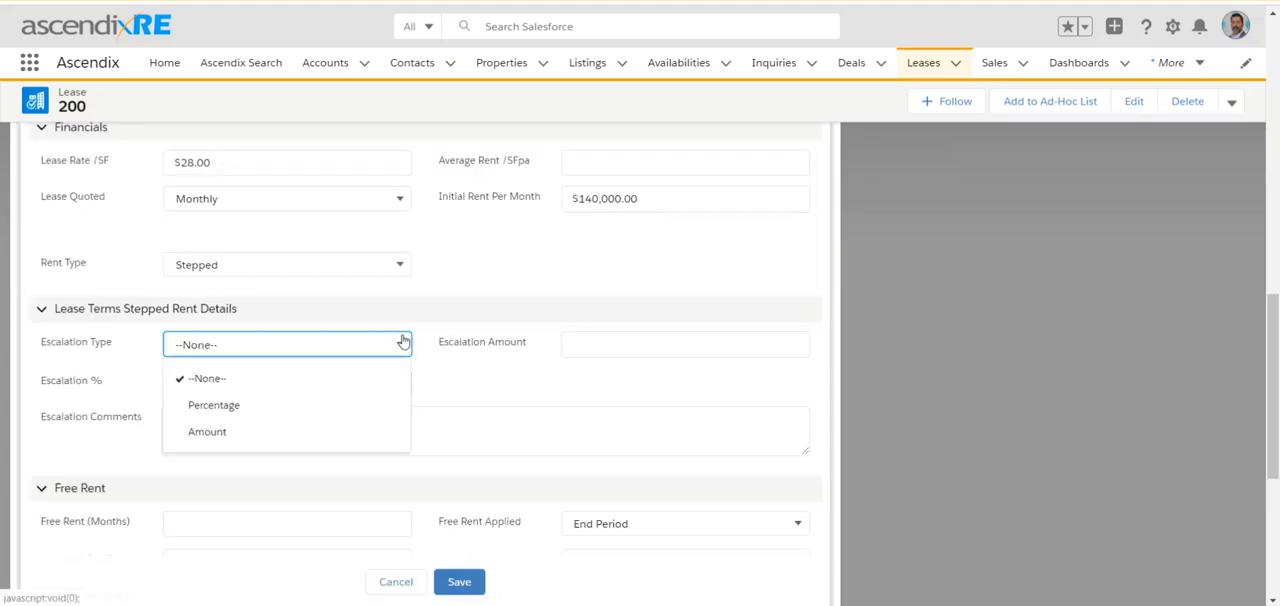
pyautogui.click(297, 401)
pyautogui.click(289, 411)
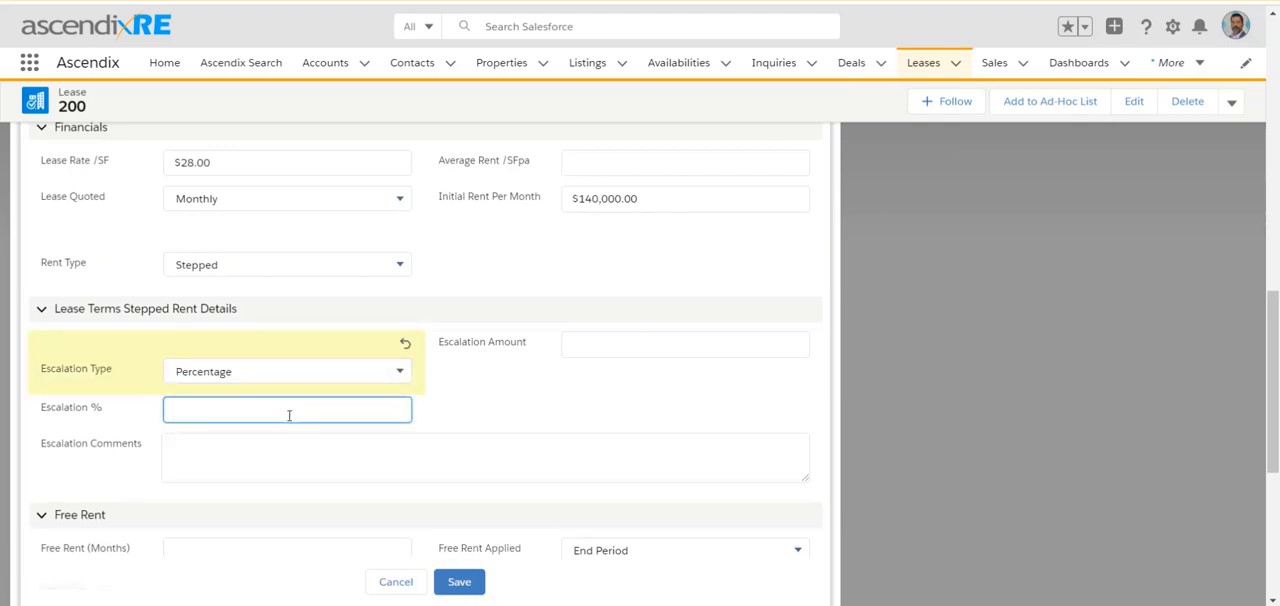
pyautogui.write('2')
pyautogui.click(578, 381)
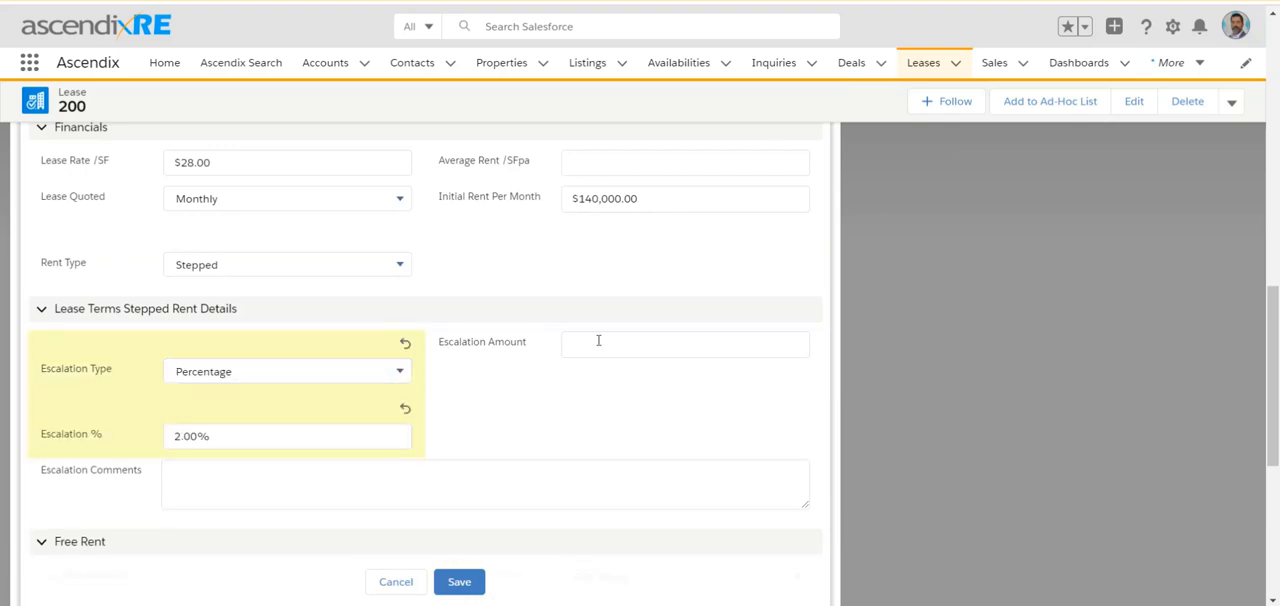
pyautogui.scroll(-3, 554, 391)
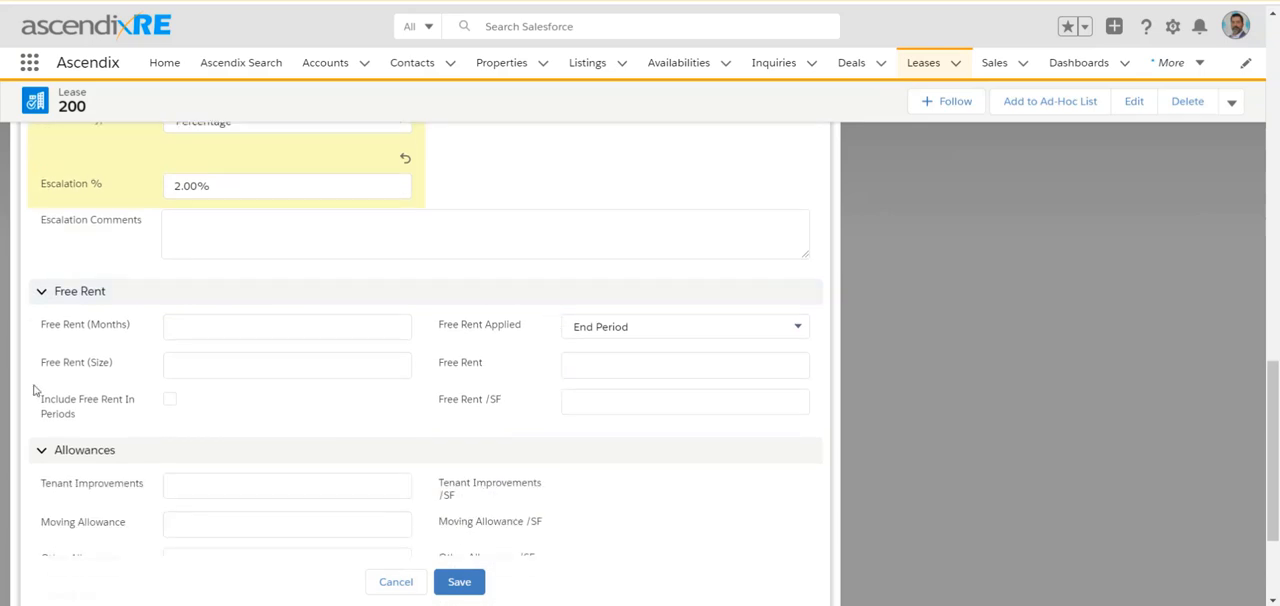
pyautogui.scroll(-2, 70, 447)
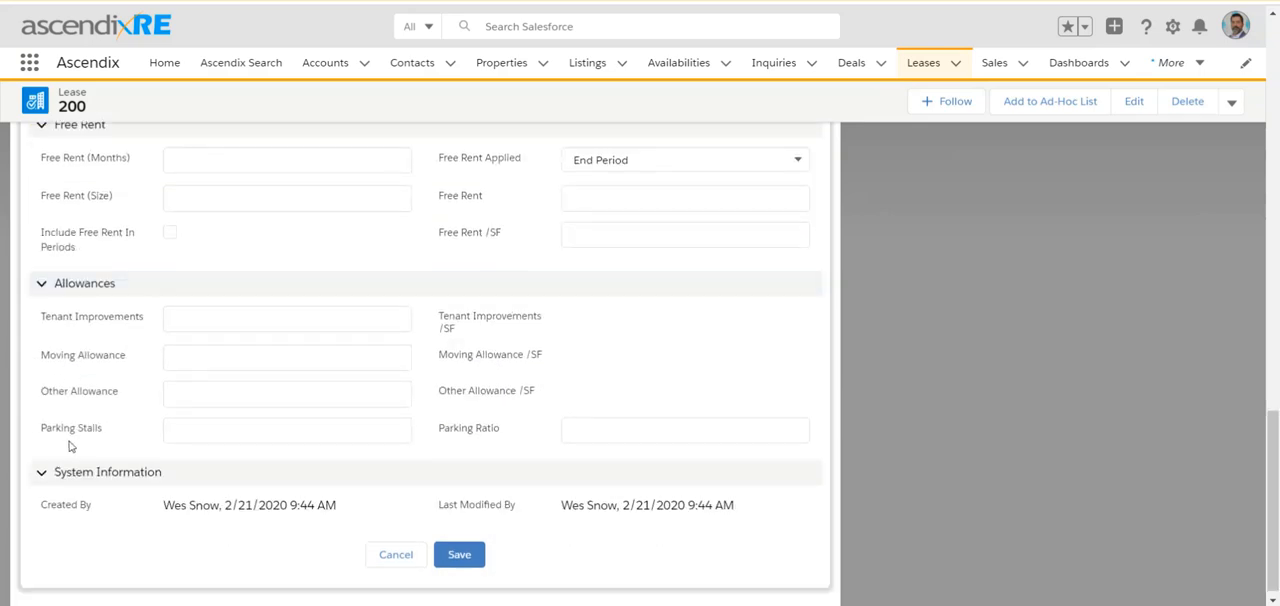
pyautogui.click(467, 561)
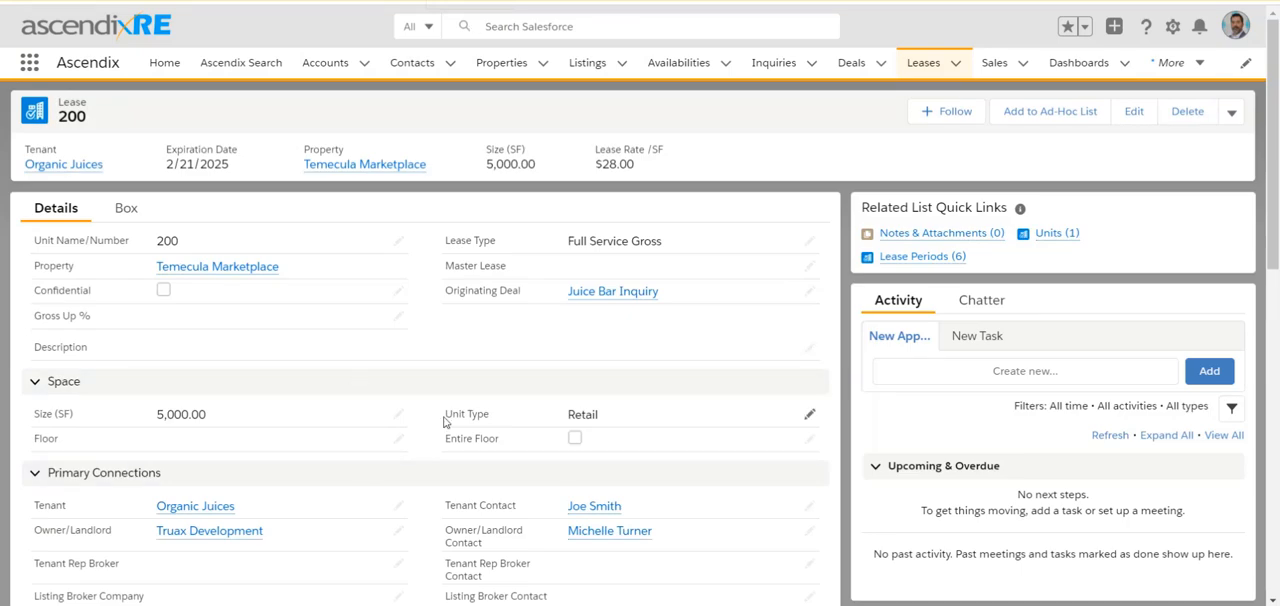
# Edit Period 2 among the lease's periods, setting its rate to 28.00, and save it.
pyautogui.moveTo(950, 256)
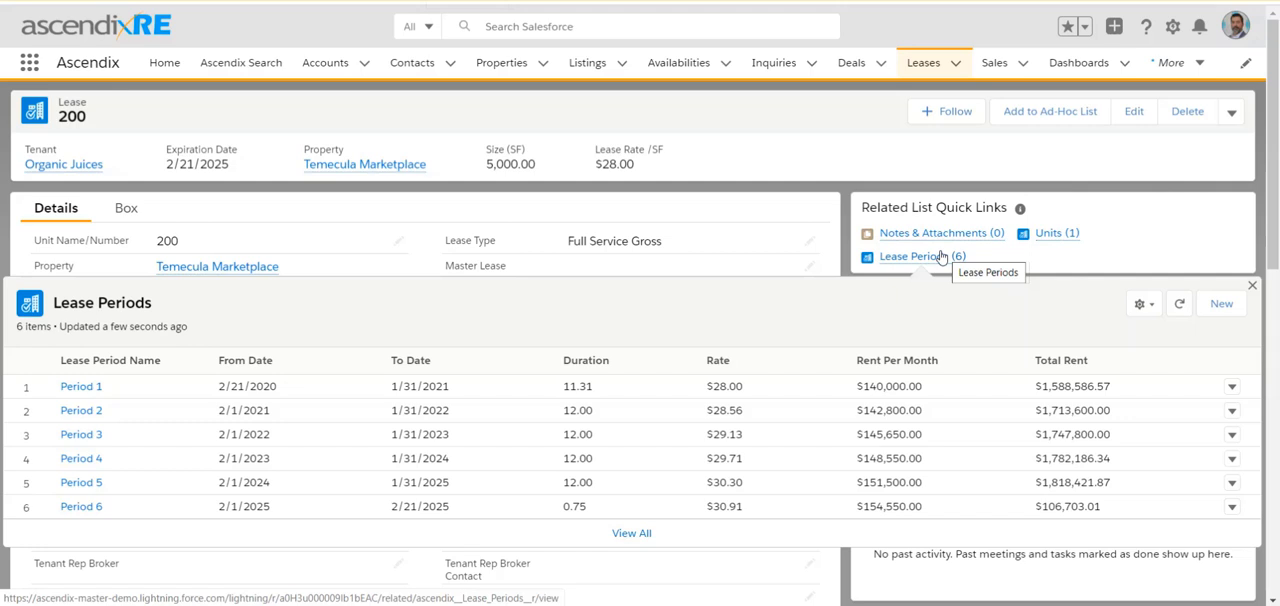
pyautogui.click(1231, 388)
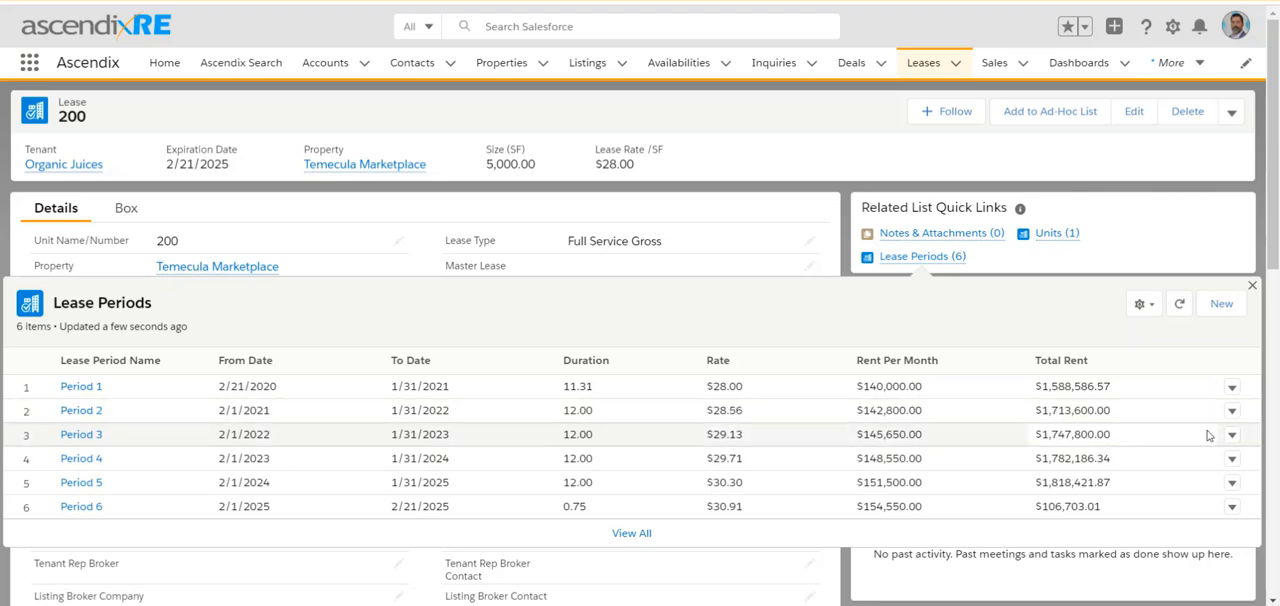
pyautogui.click(1232, 412)
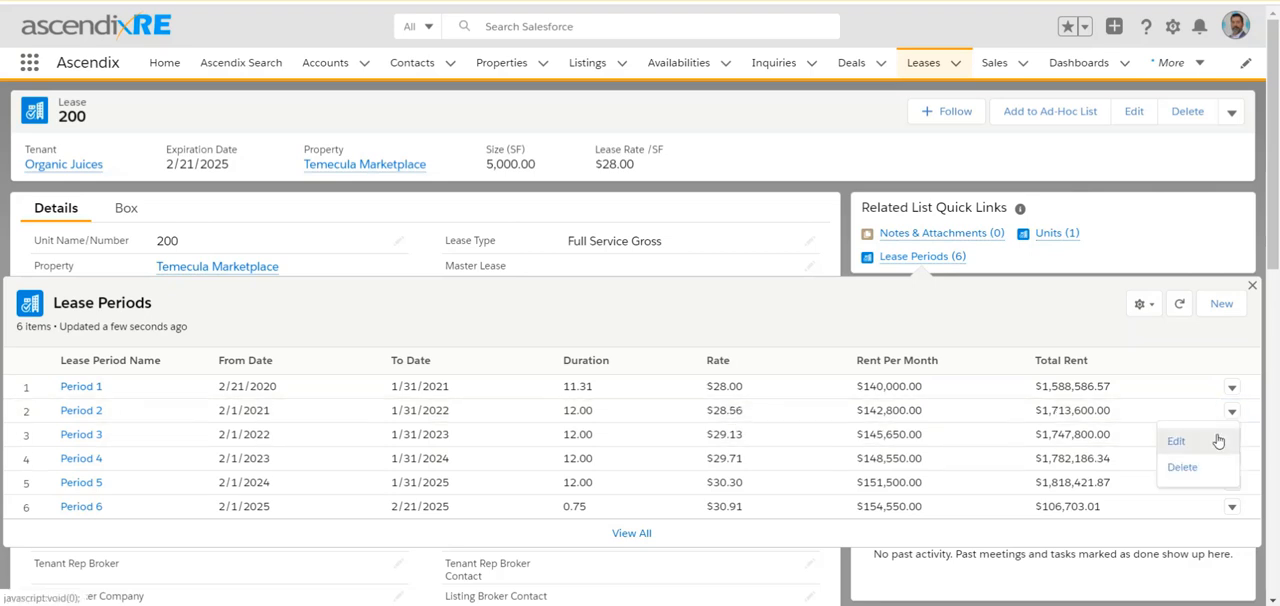
pyautogui.click(1218, 440)
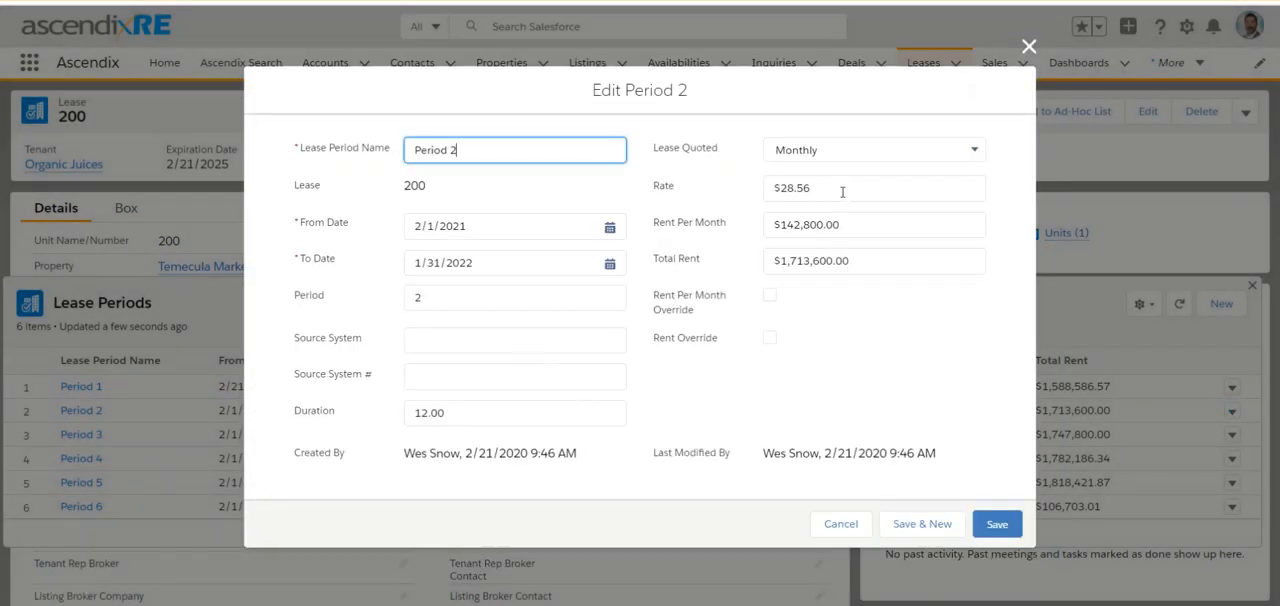
pyautogui.doubleClick(842, 191)
pyautogui.write('28.00')
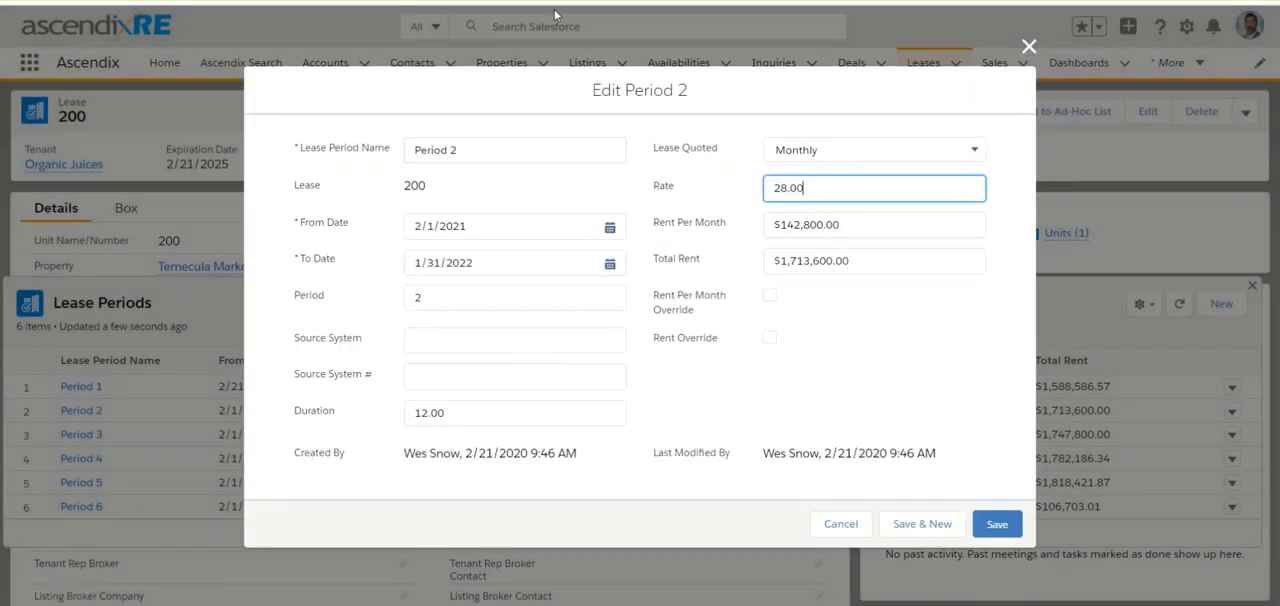
pyautogui.click(990, 524)
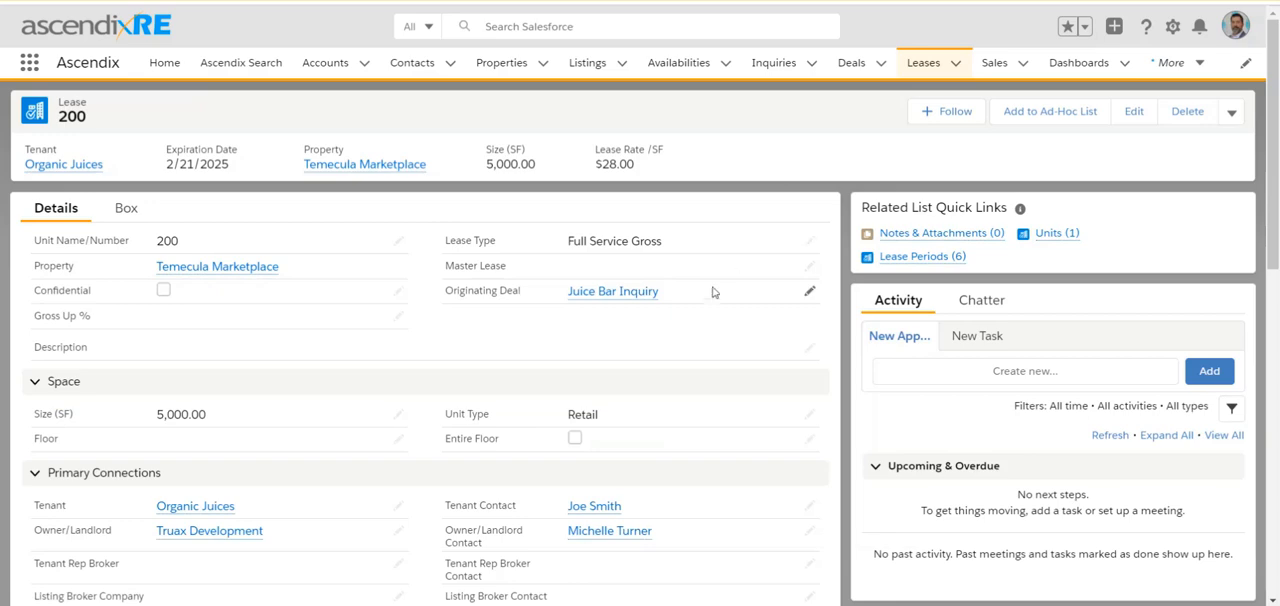
# Examine the updated lease record's connections, term, financials and stepped rent details.
pyautogui.scroll(-5, 523, 294)
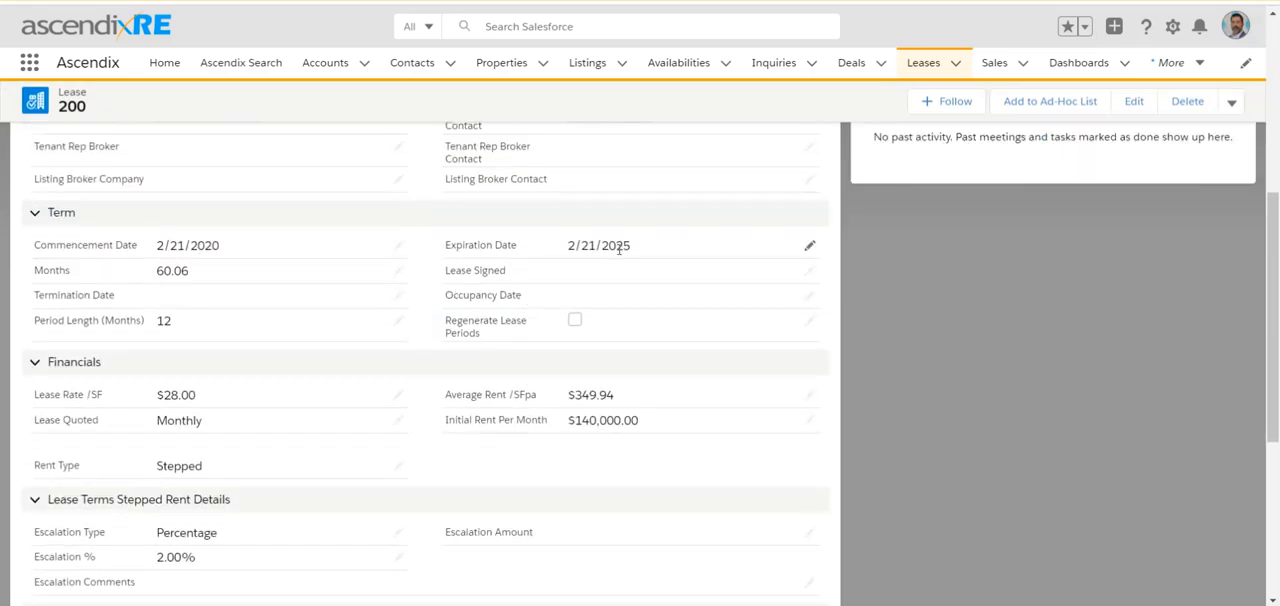
pyautogui.scroll(2, 619, 249)
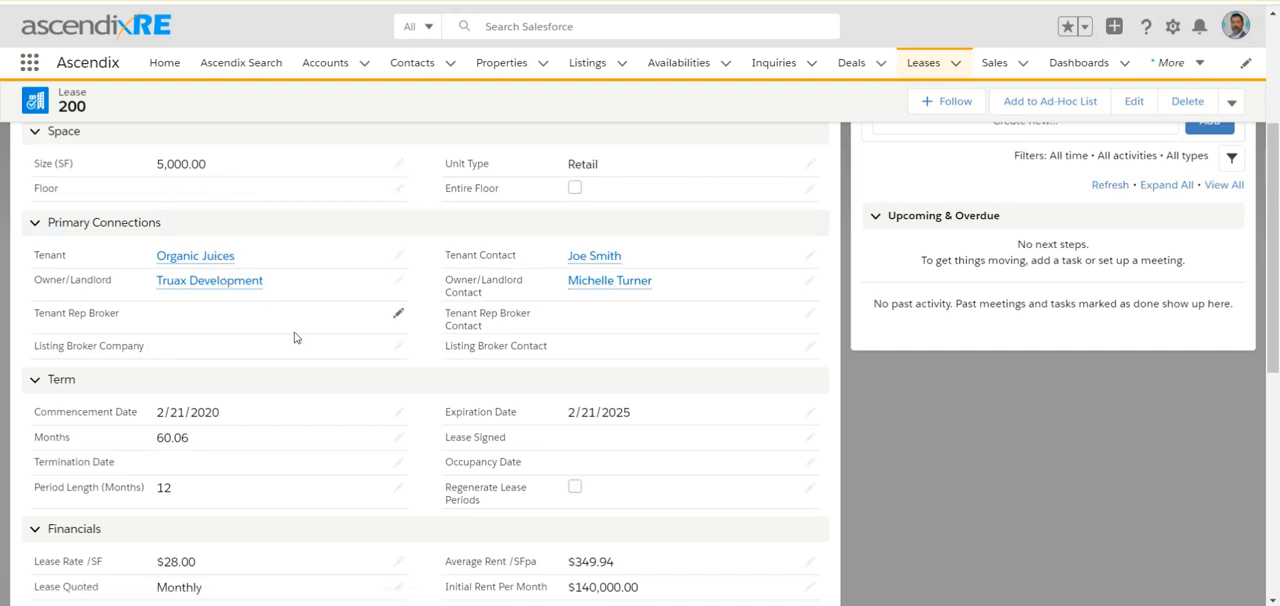
pyautogui.scroll(-2, 300, 345)
pyautogui.scroll(-1, 307, 354)
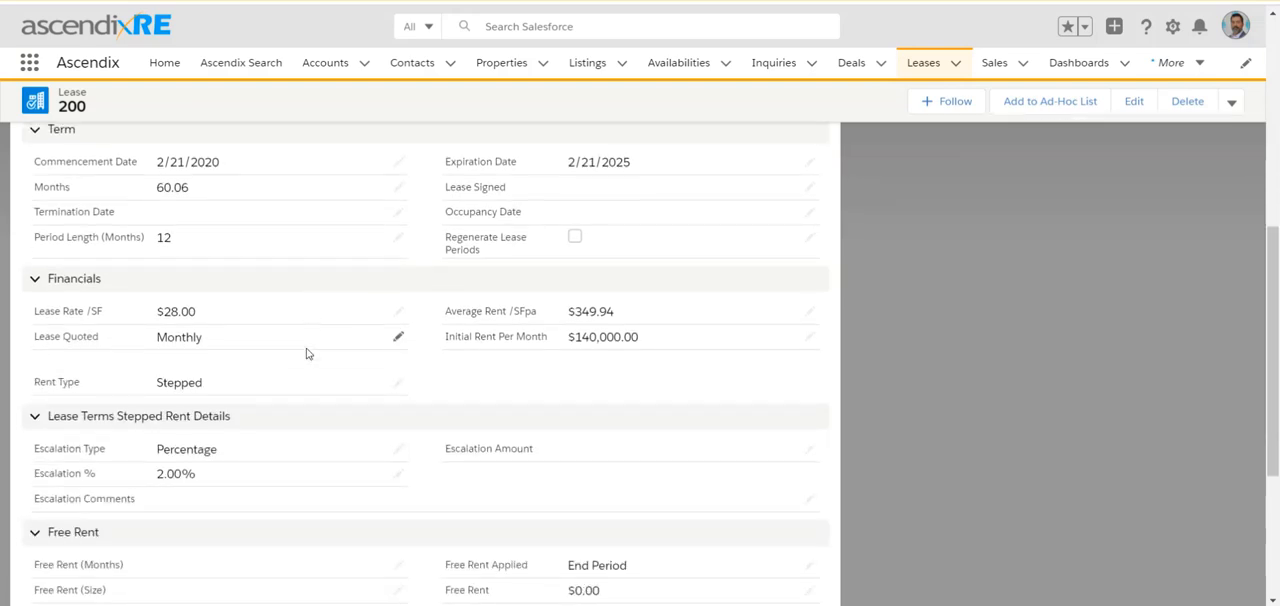
pyautogui.scroll(-1, 307, 354)
pyautogui.scroll(1, 231, 403)
pyautogui.scroll(1, 231, 403)
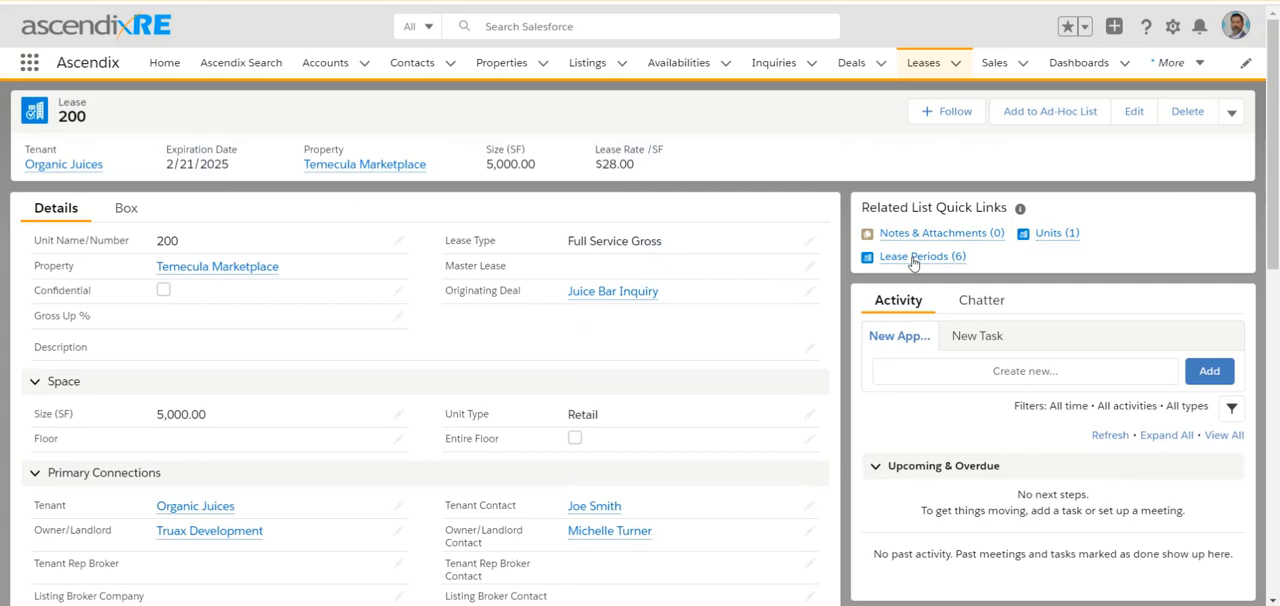
pyautogui.moveTo(913, 263)
# Open the Reports area, list all reports and look through the available ones.
pyautogui.click(1193, 68)
pyautogui.click(1111, 180)
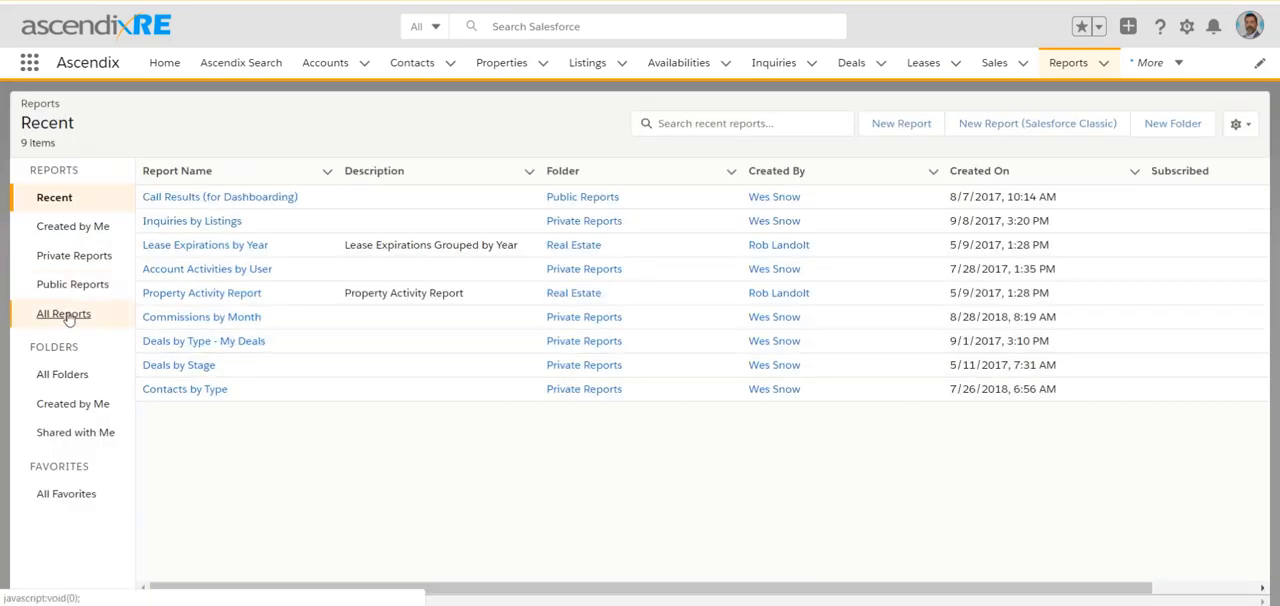
pyautogui.click(64, 315)
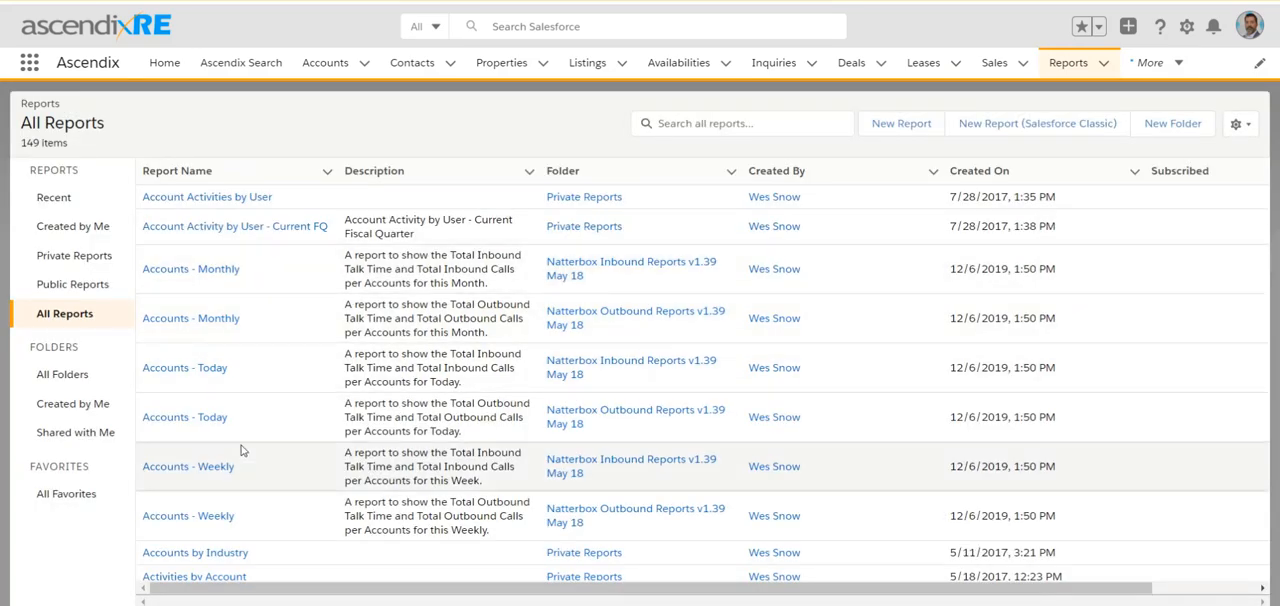
pyautogui.scroll(-5, 240, 451)
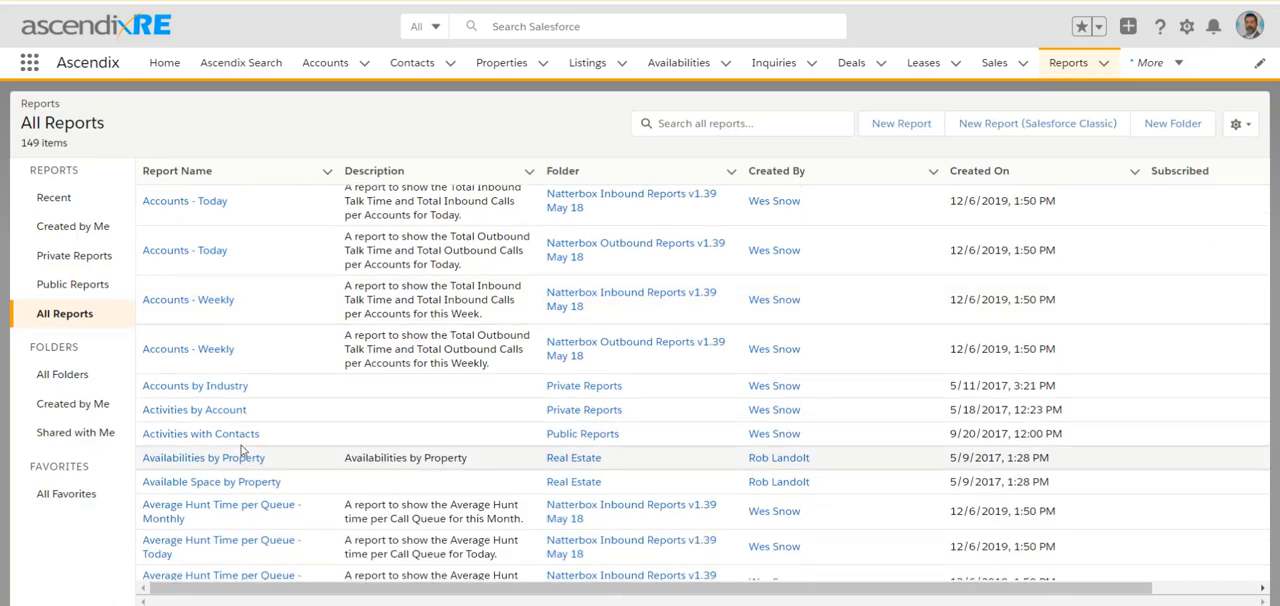
pyautogui.scroll(-1, 240, 451)
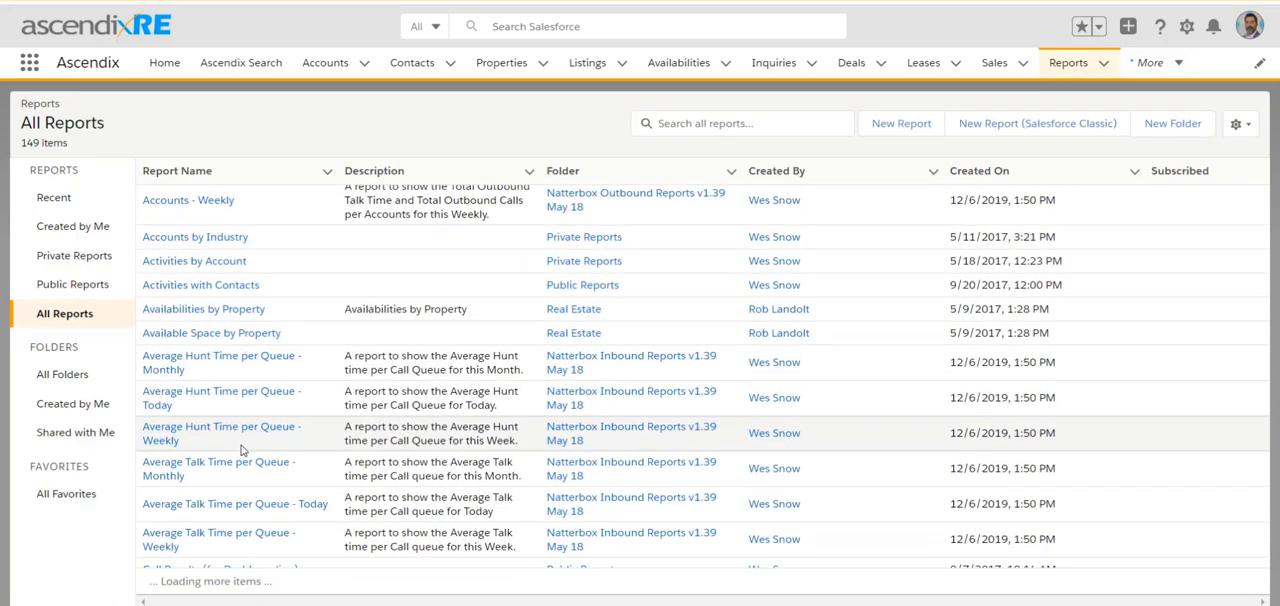
# Search all reports for "listing", open the Listings with Deals report from Private Reports, and examine its listings and deals.
pyautogui.click(752, 125)
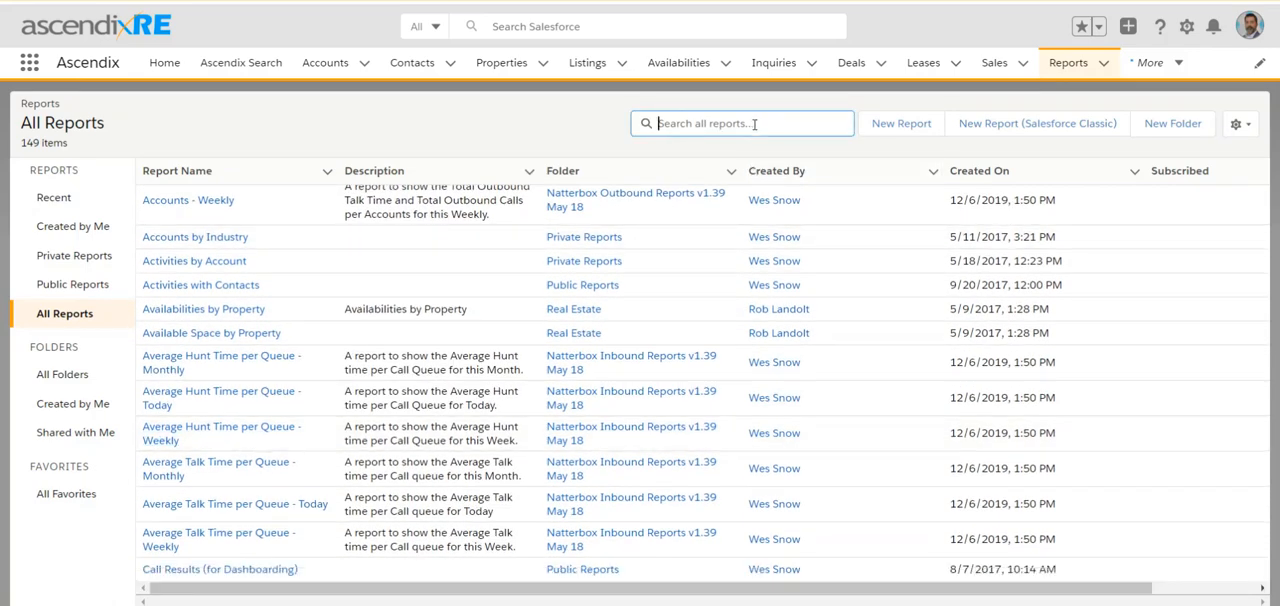
pyautogui.write('listing')
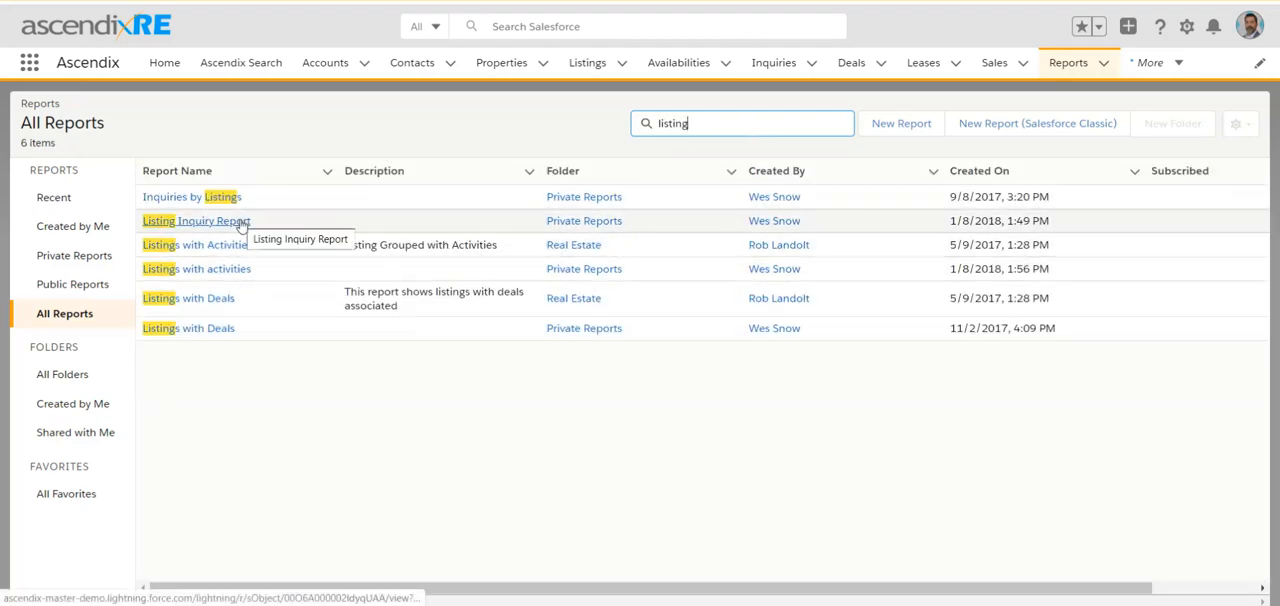
pyautogui.click(216, 330)
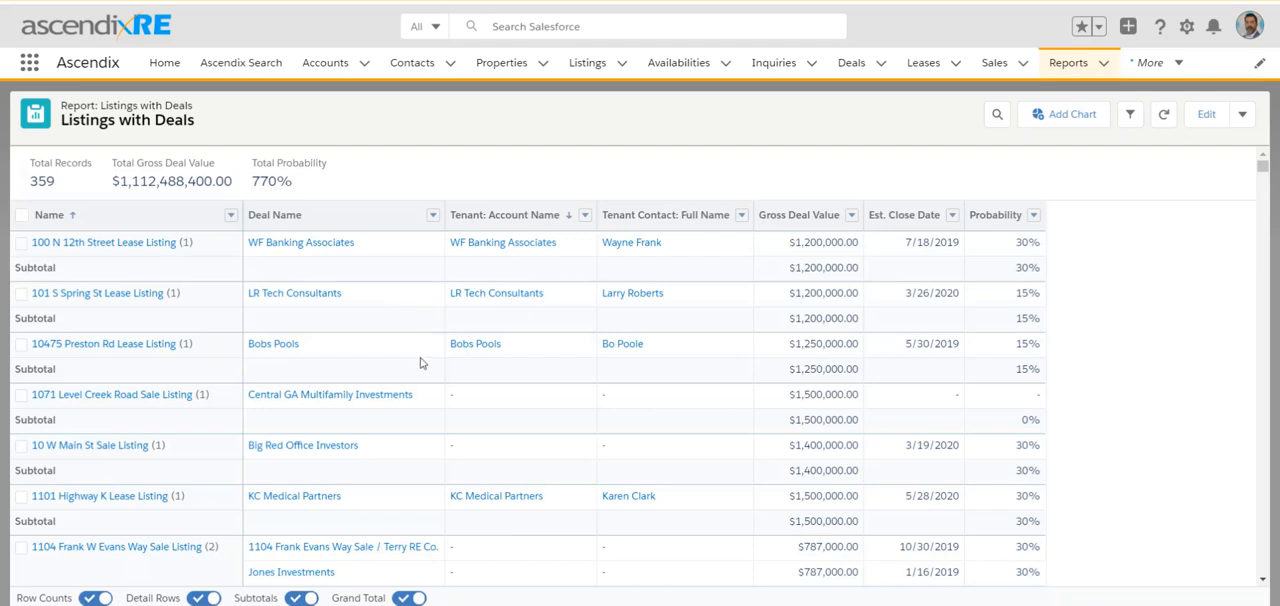
pyautogui.scroll(-2, 118, 512)
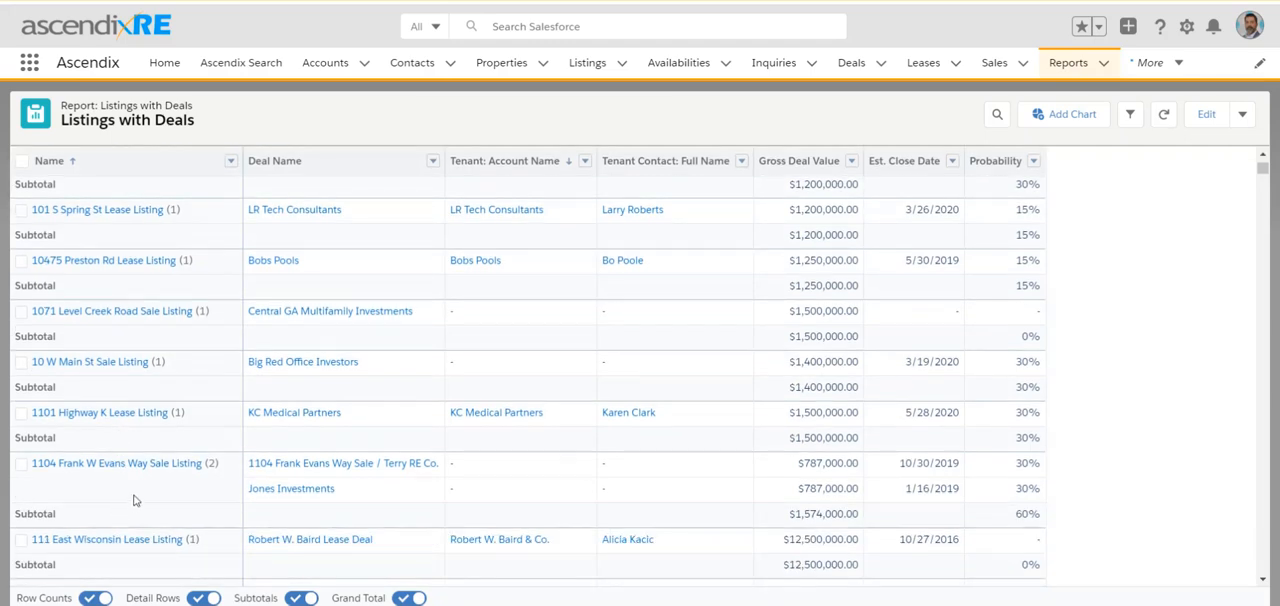
pyautogui.scroll(2, 140, 498)
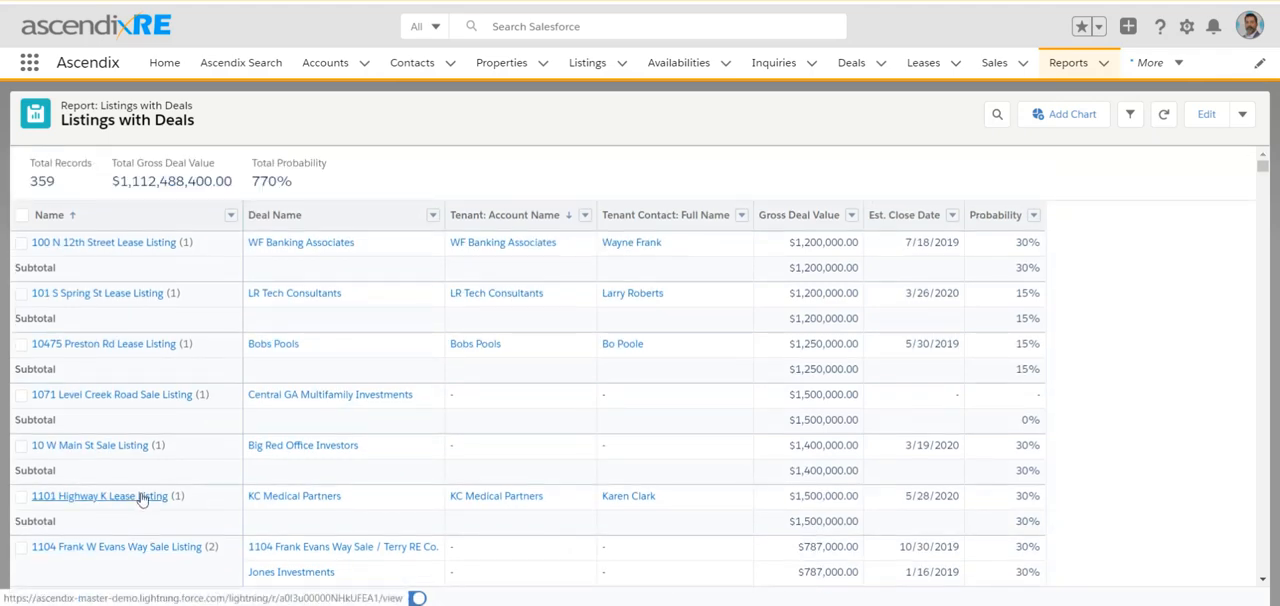
pyautogui.scroll(-10, 138, 496)
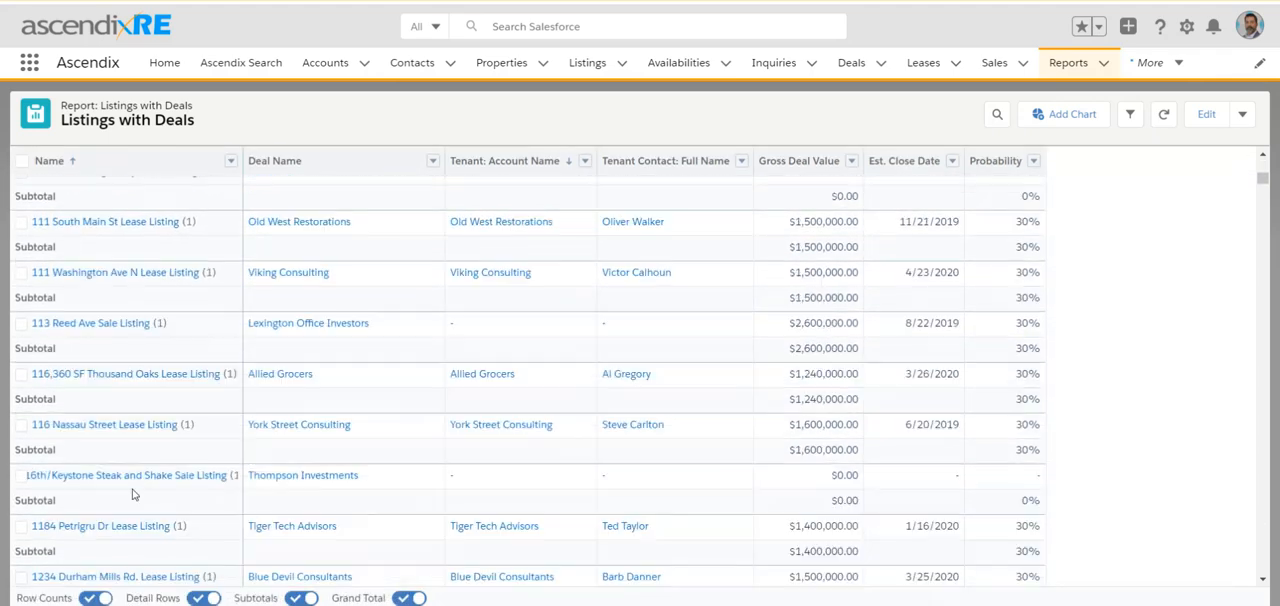
pyautogui.scroll(10, 133, 494)
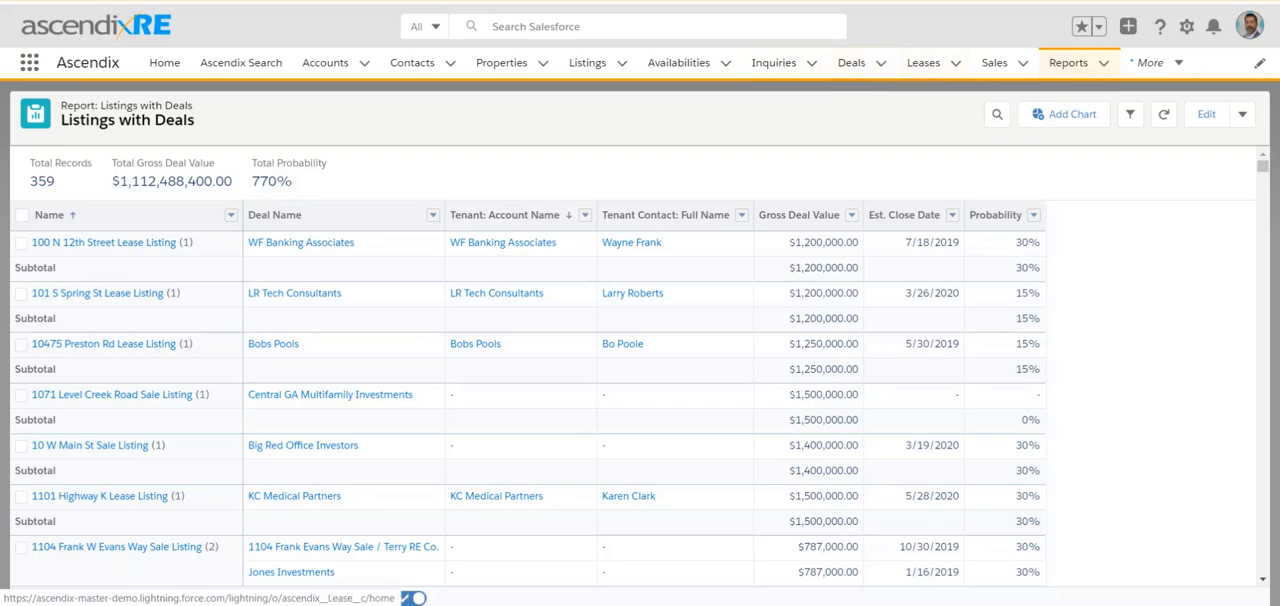
# Show the leases in the Leases Expiring in 18 Months list view.
pyautogui.click(932, 64)
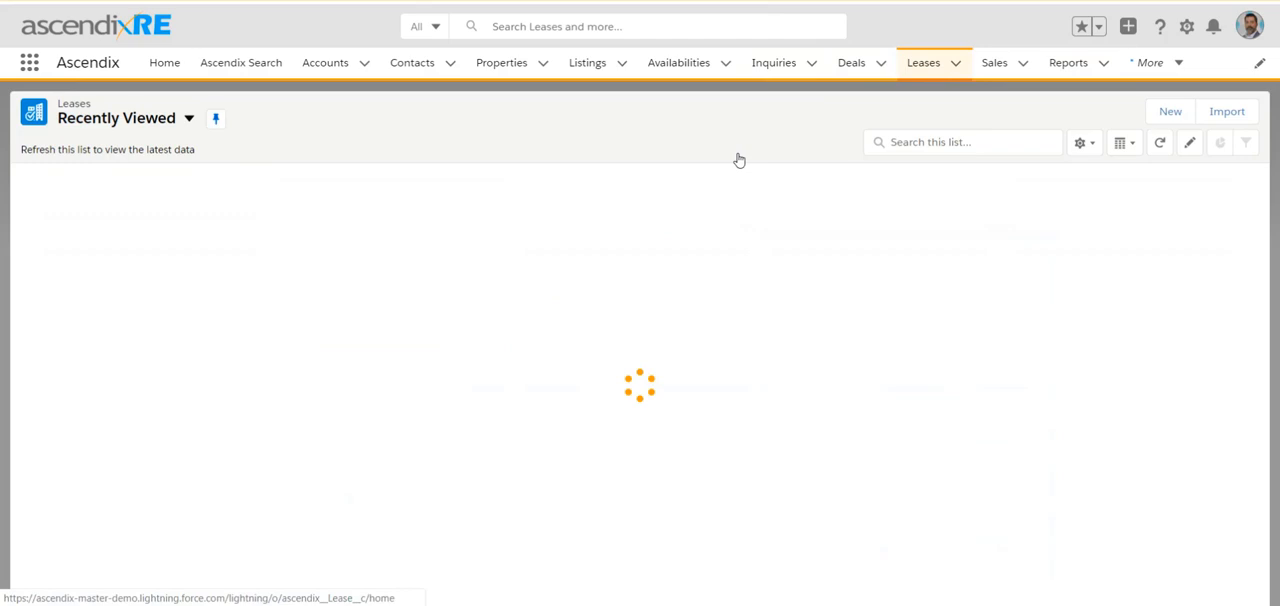
pyautogui.click(118, 124)
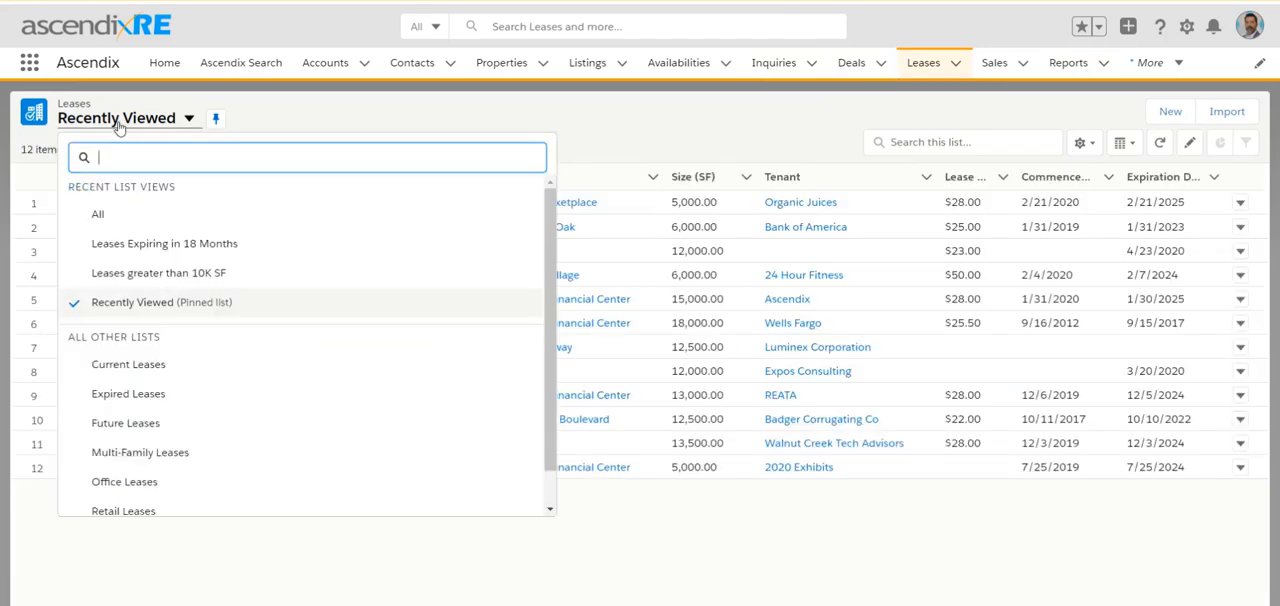
pyautogui.click(157, 245)
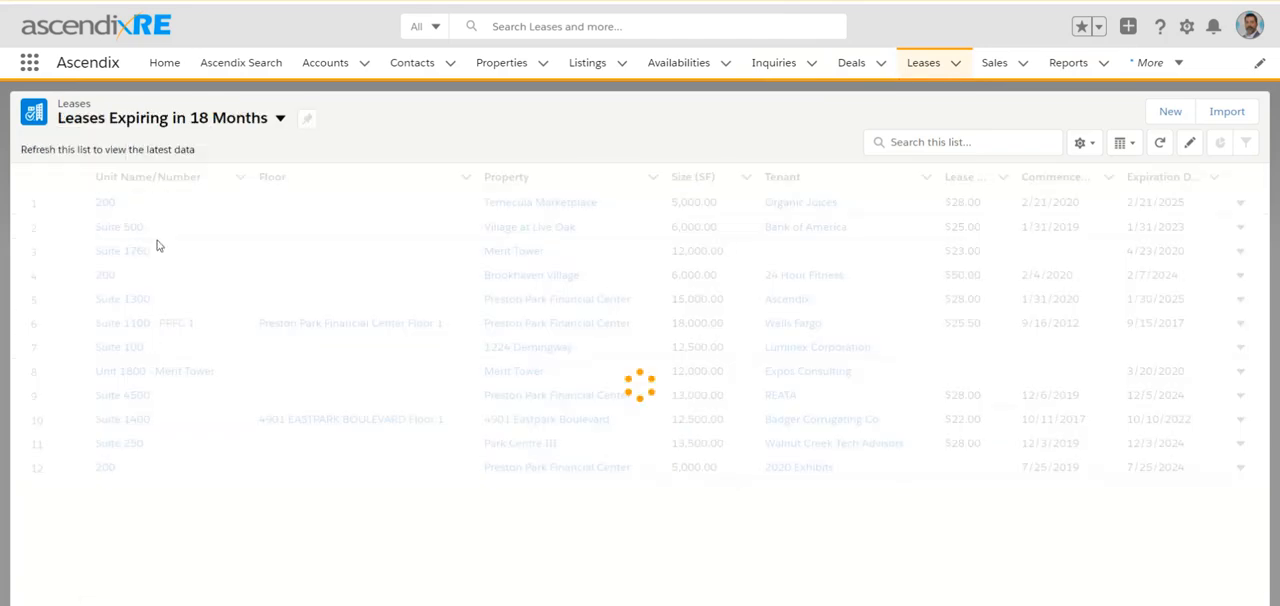